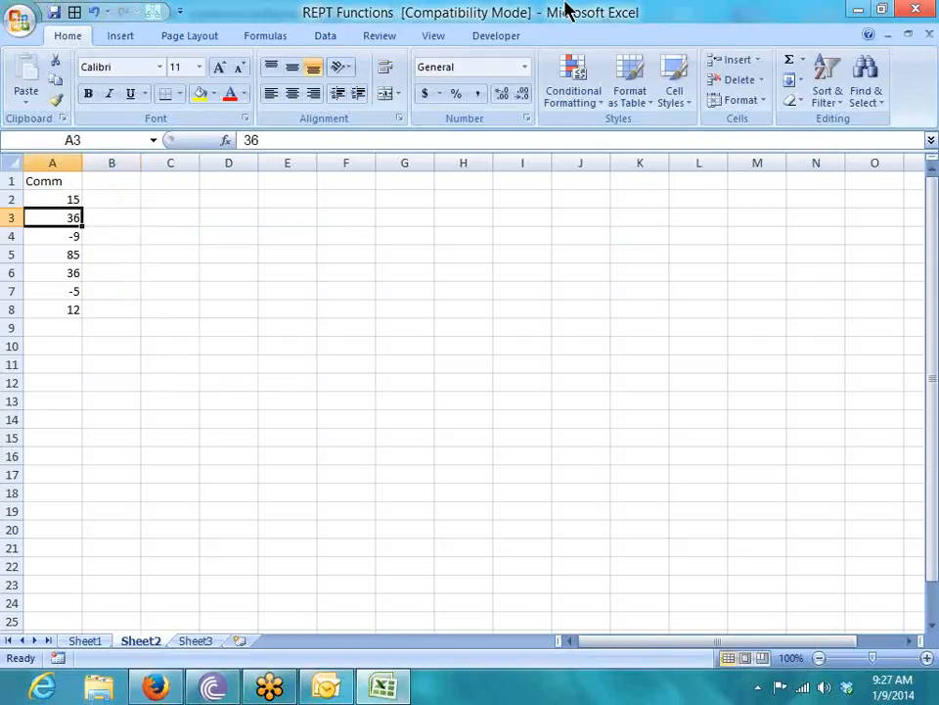
Remove the A2 and "" result arguments from the IF formula in B2, keeping =IF(A2<=0,.
key(Up)
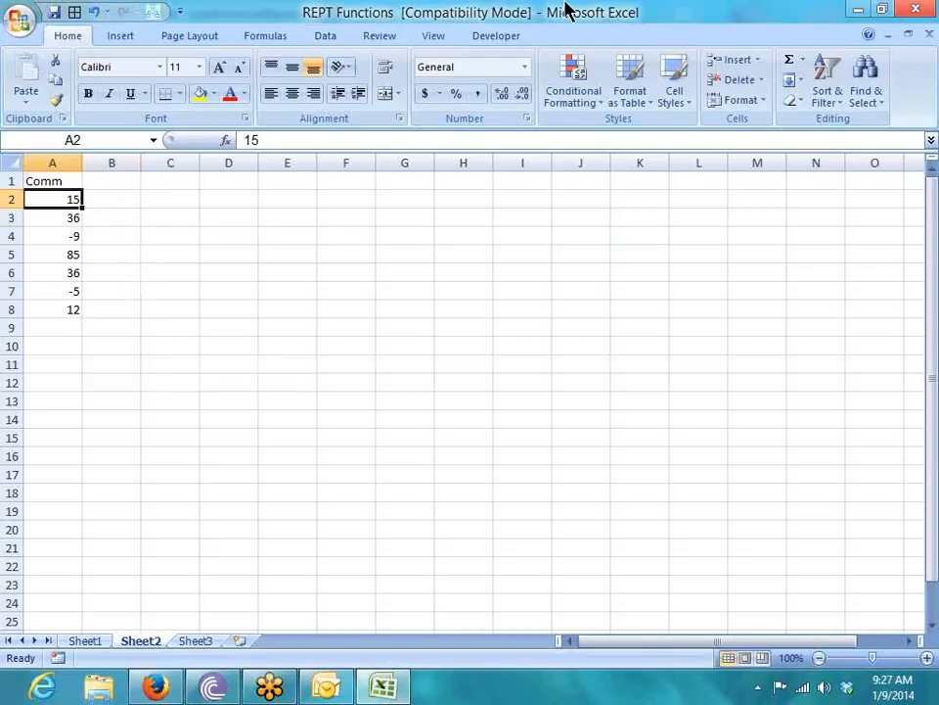
key(Right)
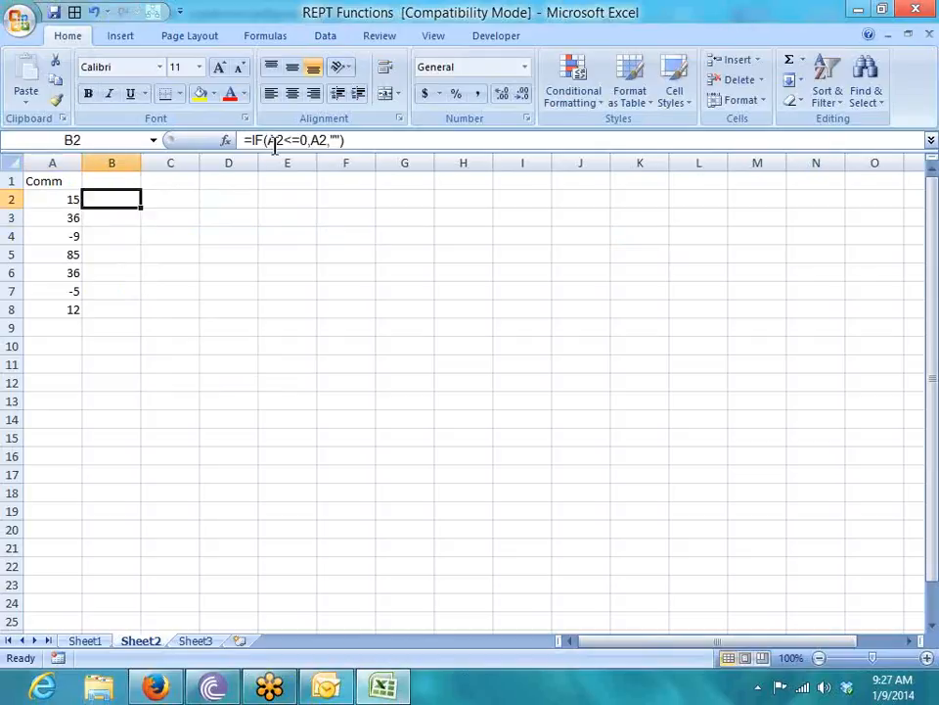
click(362, 137)
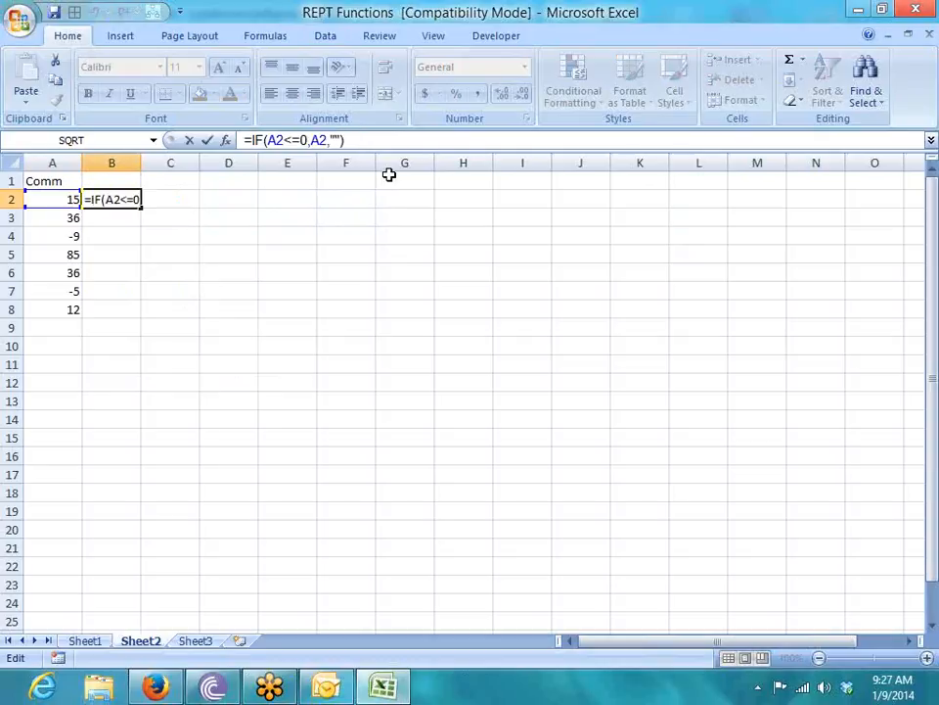
key(BackSpace)
key(BackSpace)
key(BackSpace)
key(BackSpace)
key(BackSpace)
key(BackSpace)
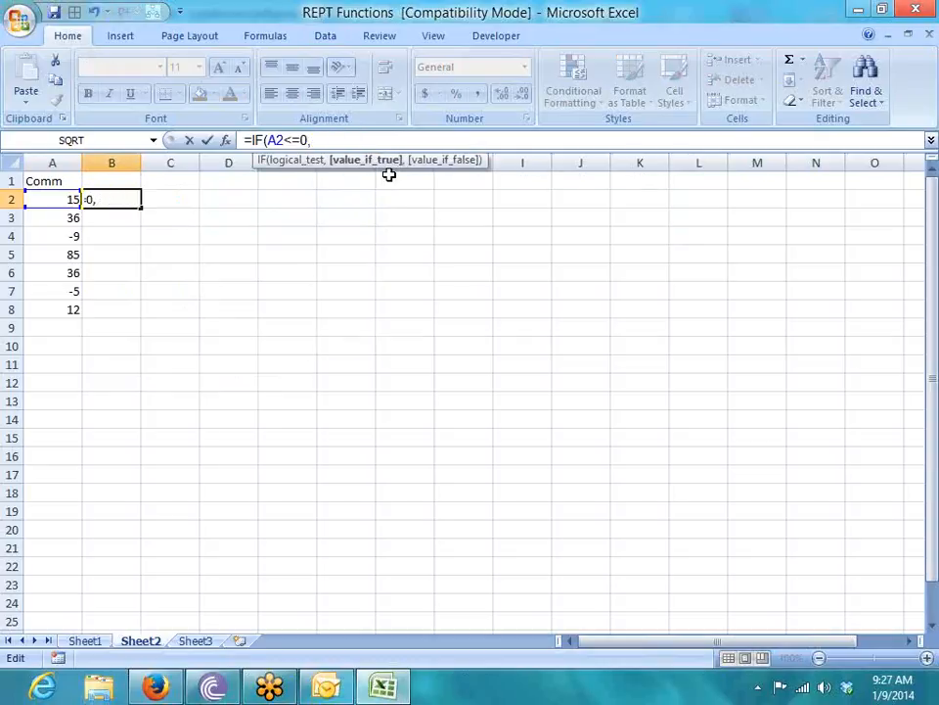
Complete B2's IF formula with REPT("|",A2) as the value if true.
text(re)
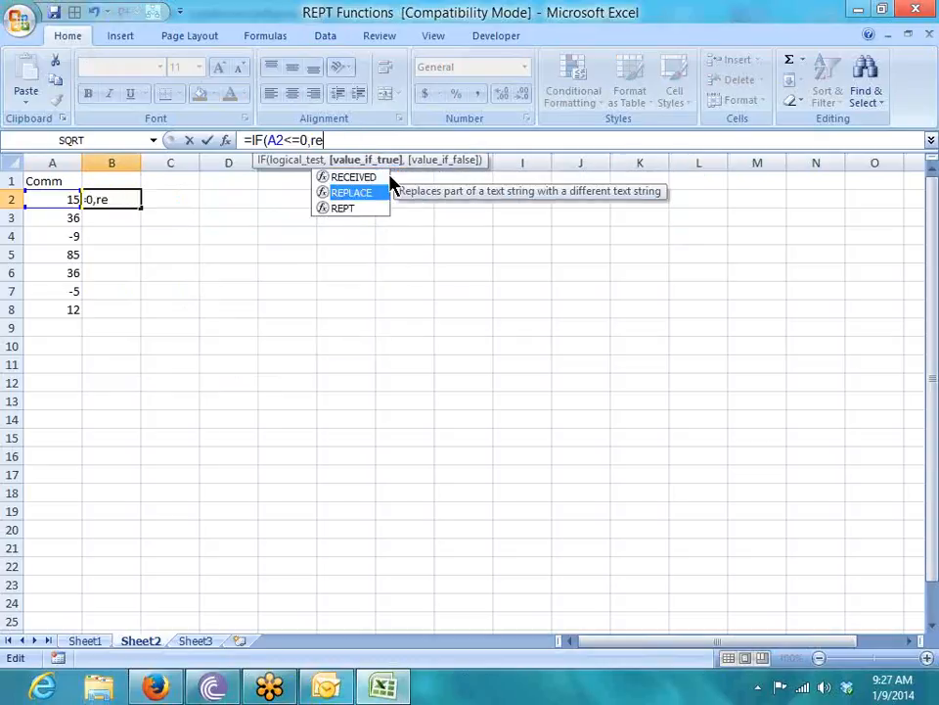
key(Down)
key(Tab)
text(")
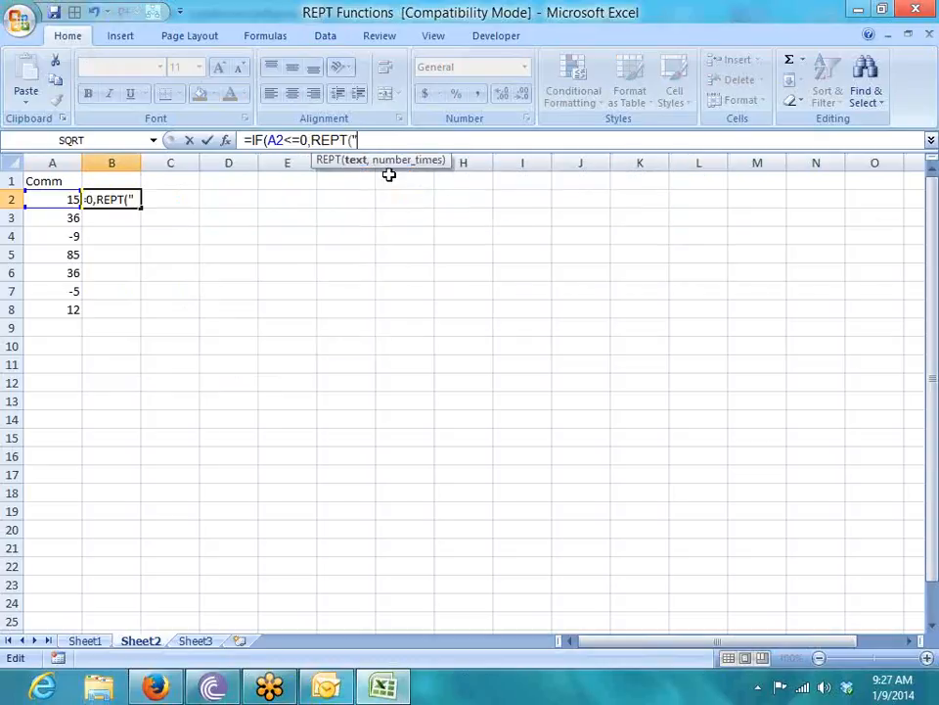
text(|",)
click(71, 198)
text())
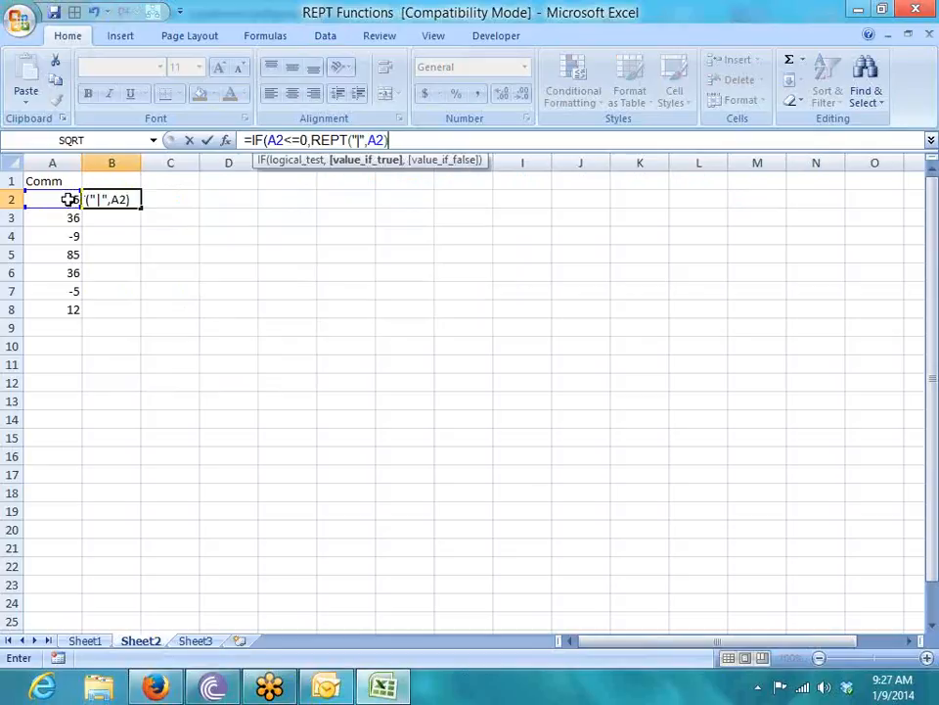
key(Return)
key(Return)
key(Up)
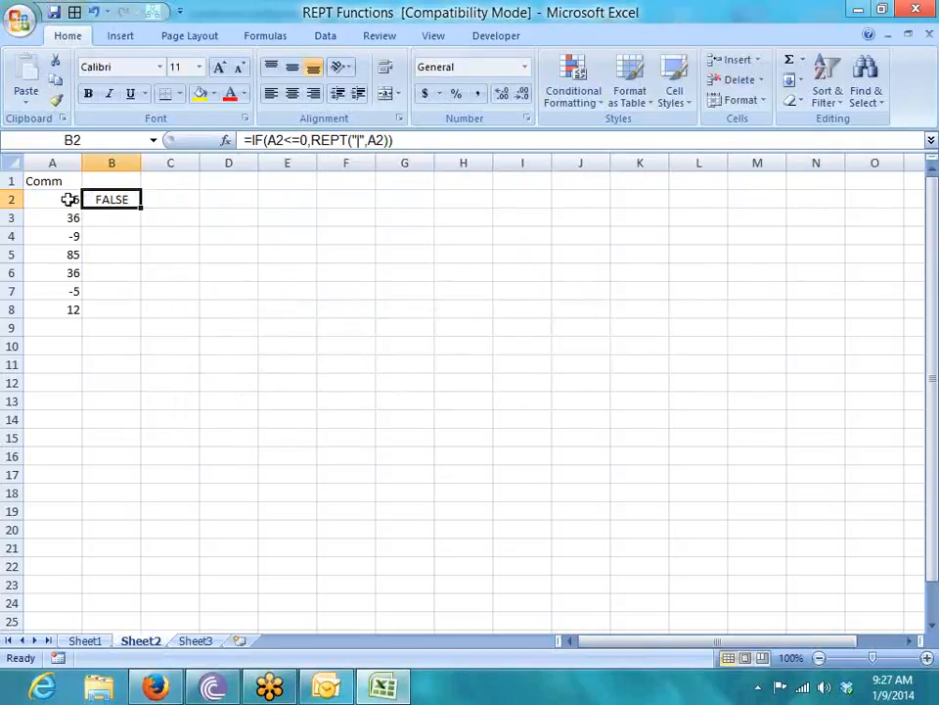
Add an empty string "" as the value-if-false argument of B2's IF formula.
click(388, 142)
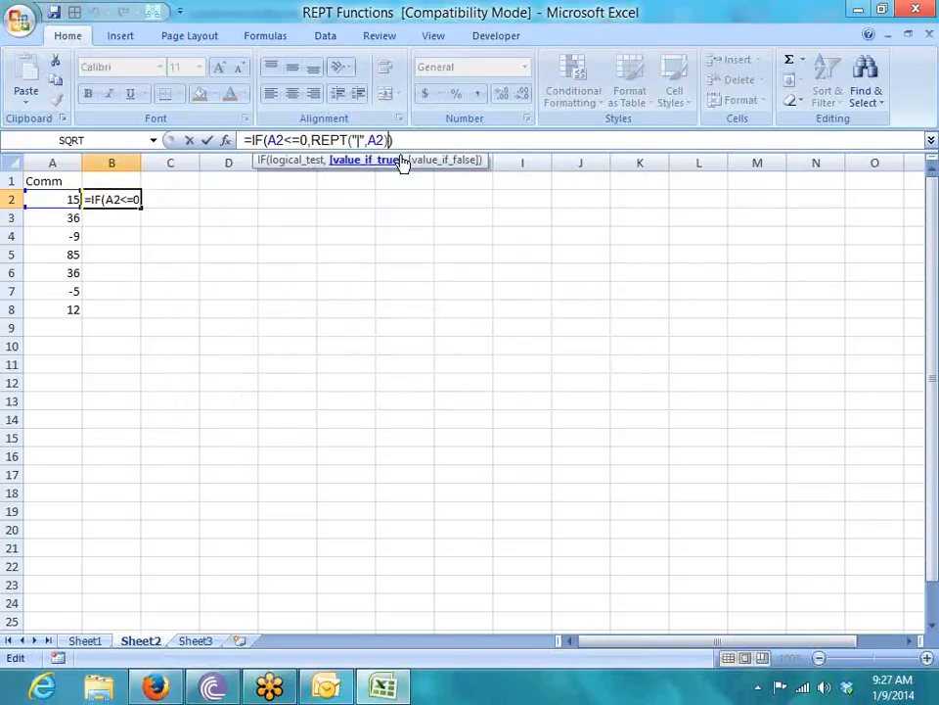
text(,0)
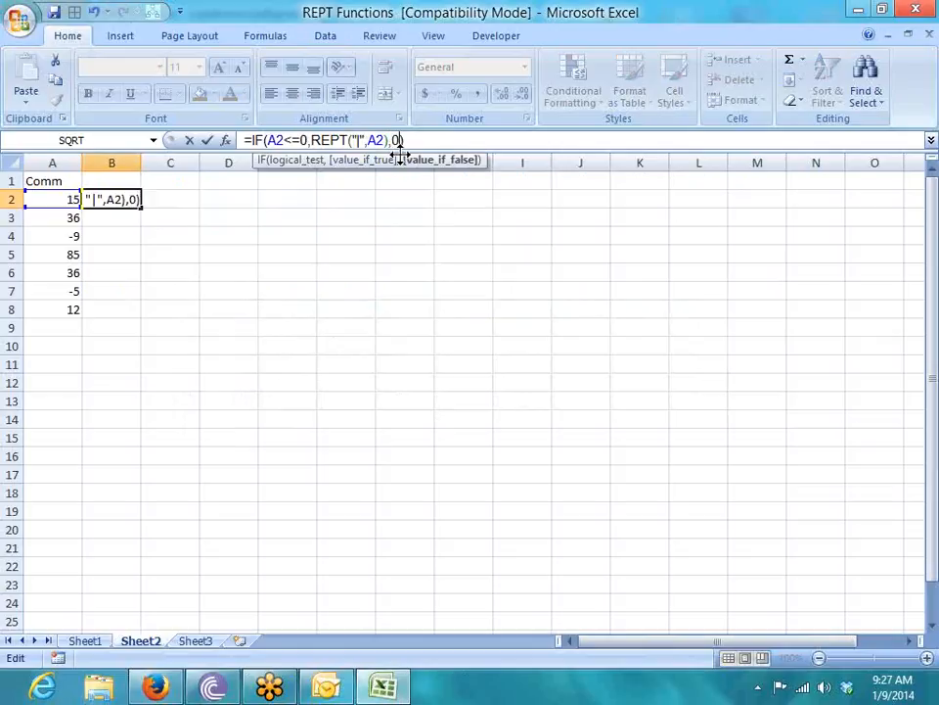
key(BackSpace)
text("")
key(Return)
Fill the B2 formula down through B8 alongside the Comm values.
key(Left)
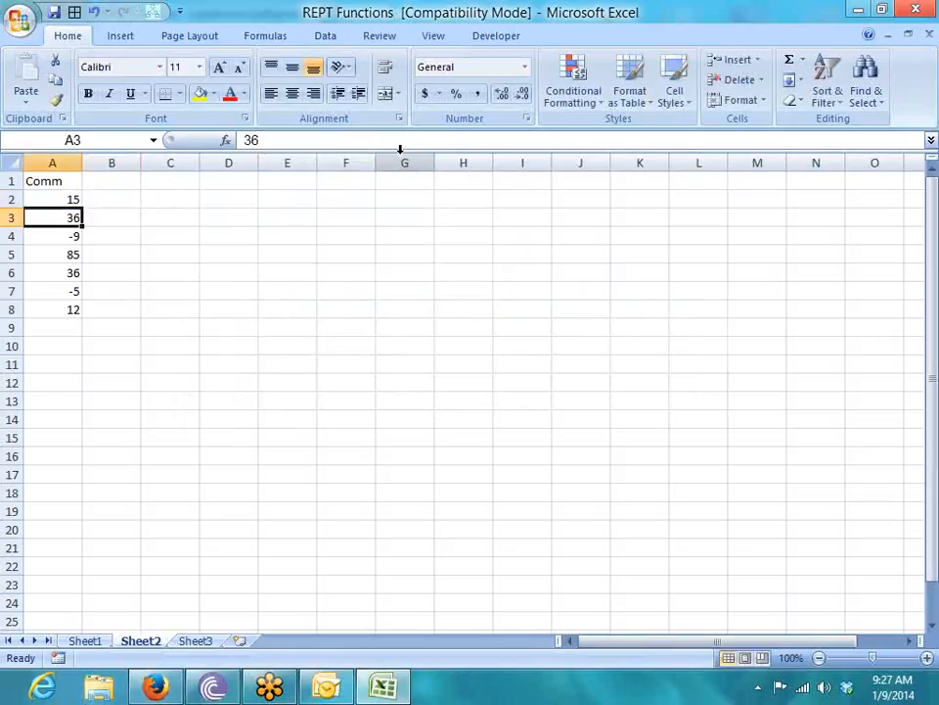
key(ctrl+Down)
key(Right)
key(ctrl+shift+Up)
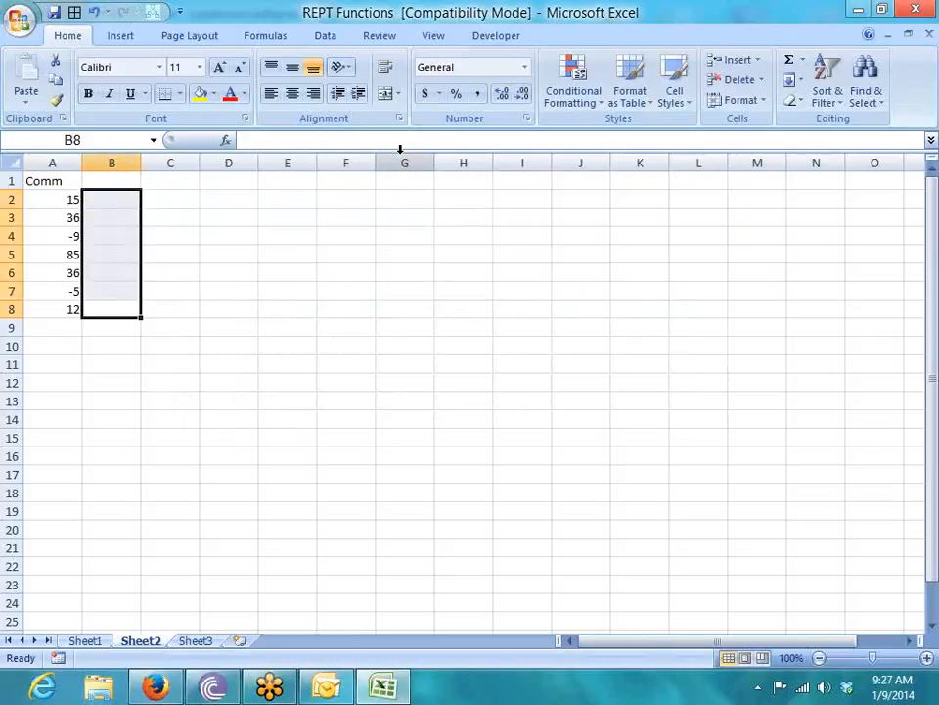
key(ctrl+d)
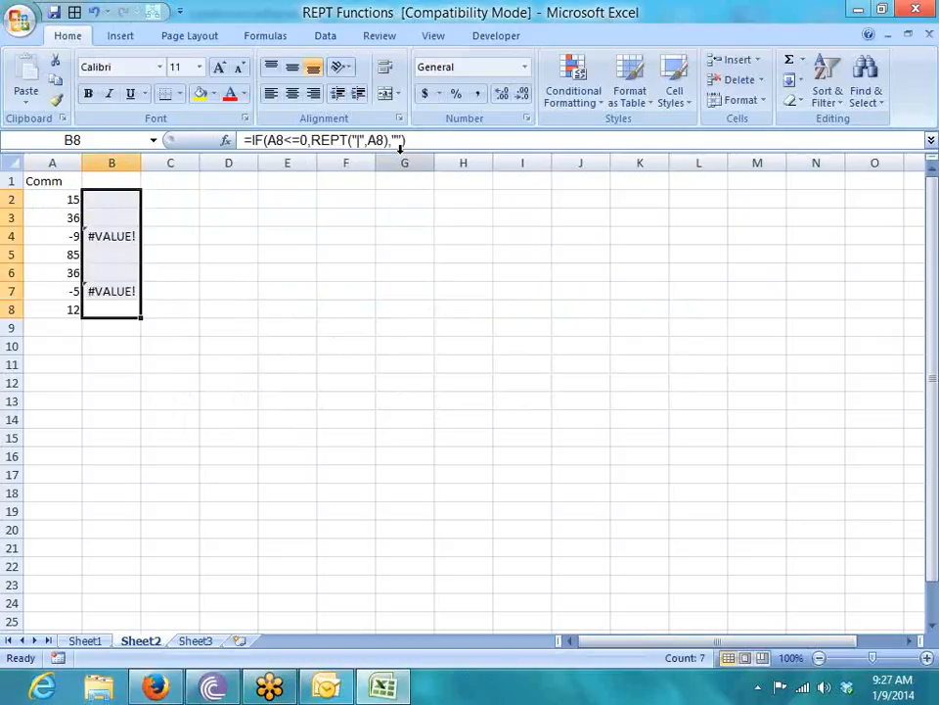
Enter the sample value -9 in cell E8.
key(Right)
key(Right)
key(Right)
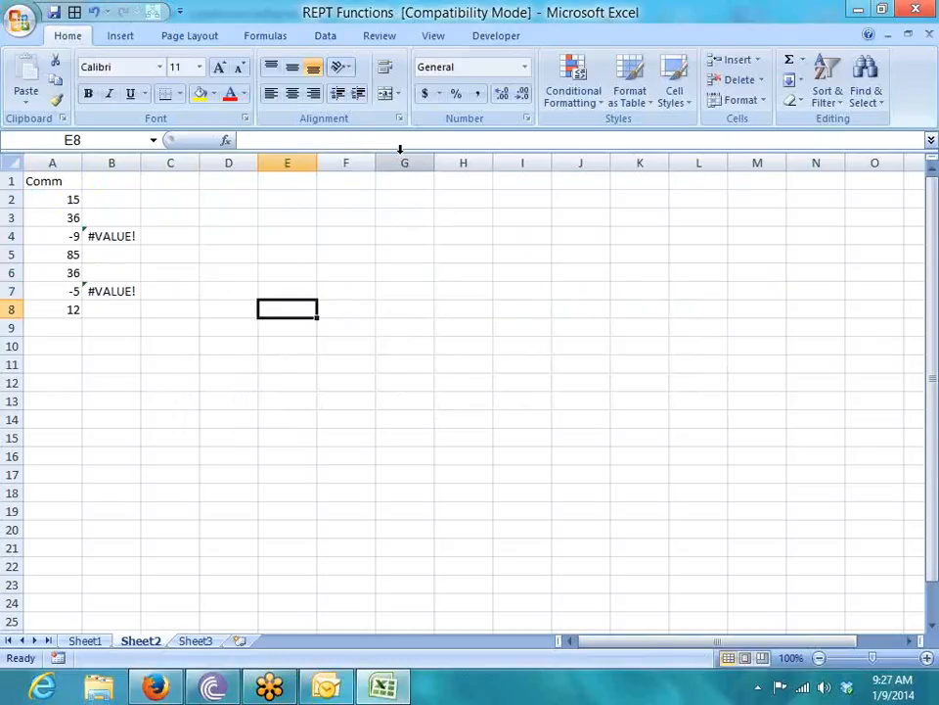
text(-9)
key(Return)
Enter -2 in cell E13 and -1 in cell F13.
key(Return)
key(Return)
key(Return)
key(Return)
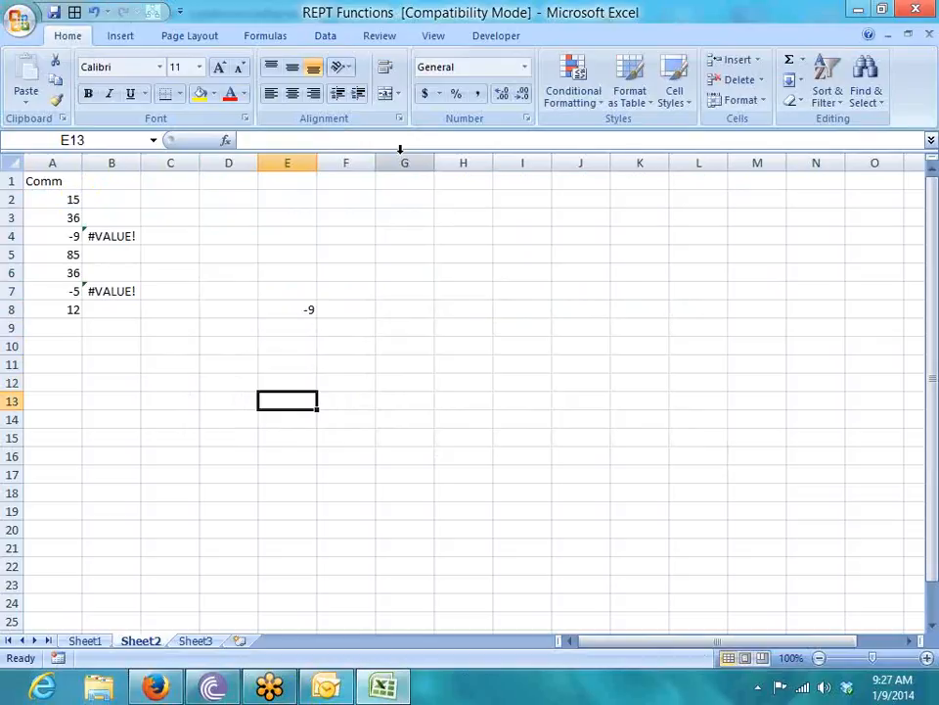
text(-2)
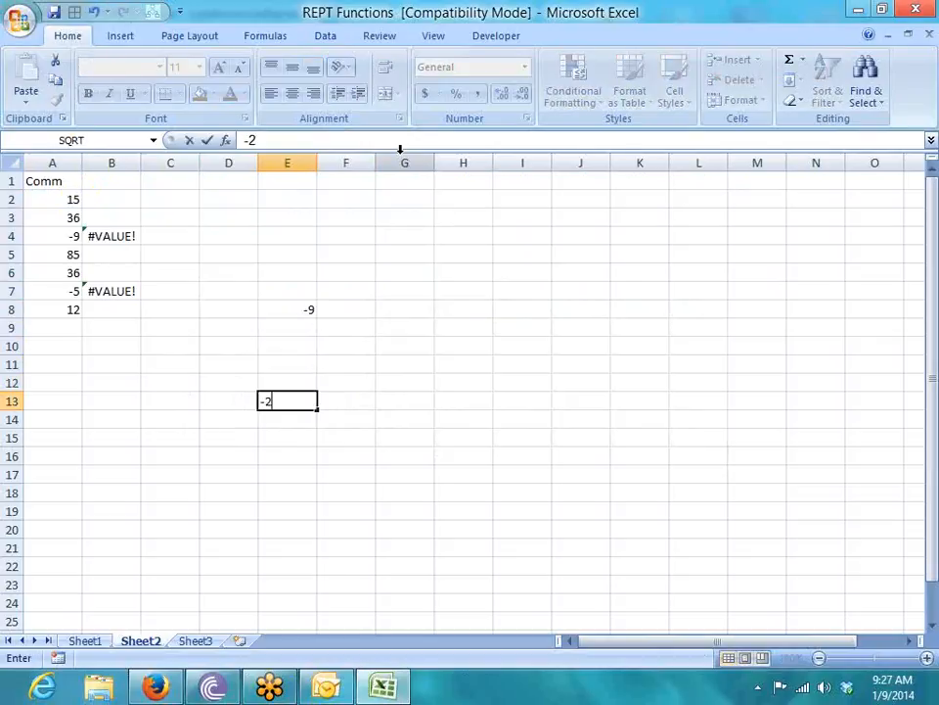
key(Tab)
text(-1)
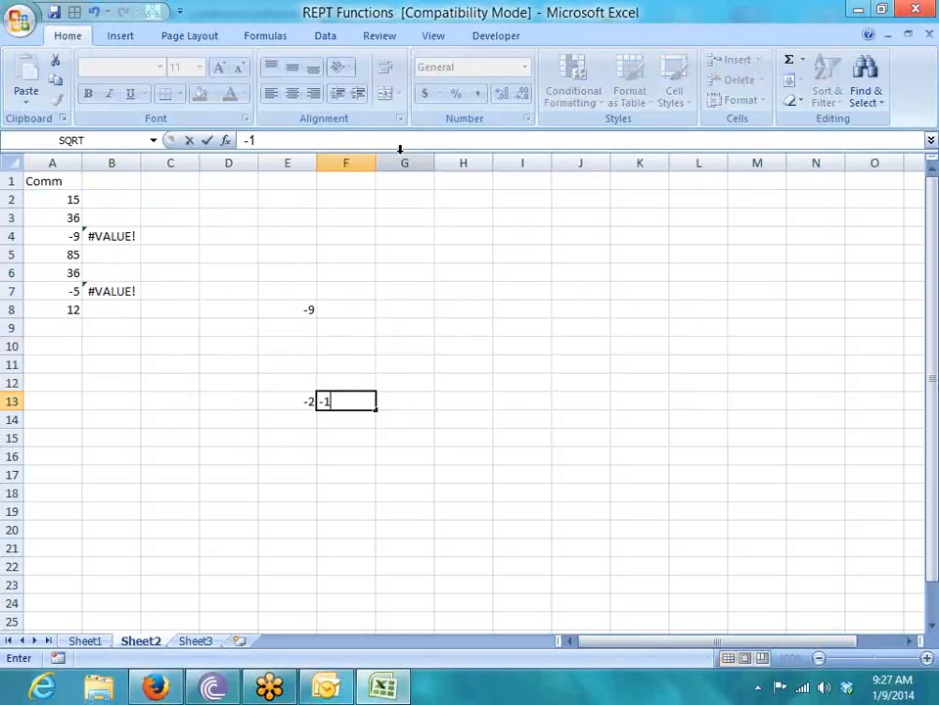
key(Tab)
Multiply the two negative numbers in G13 with the formula =E13*F13.
text(=)
key(Left)
key(Left)
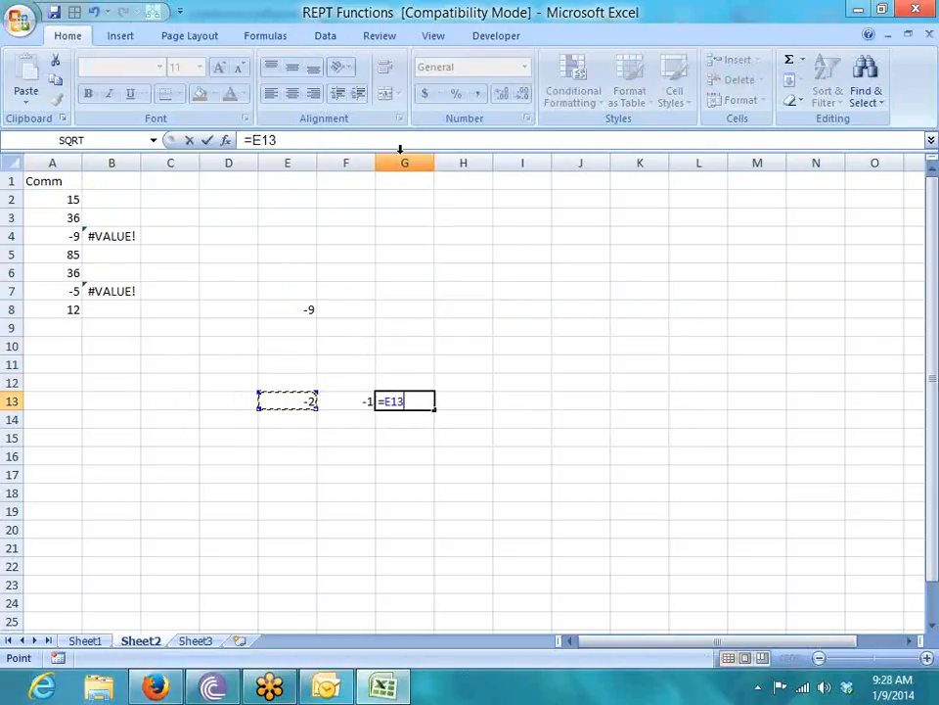
text(*)
key(Left)
key(Return)
key(Up)
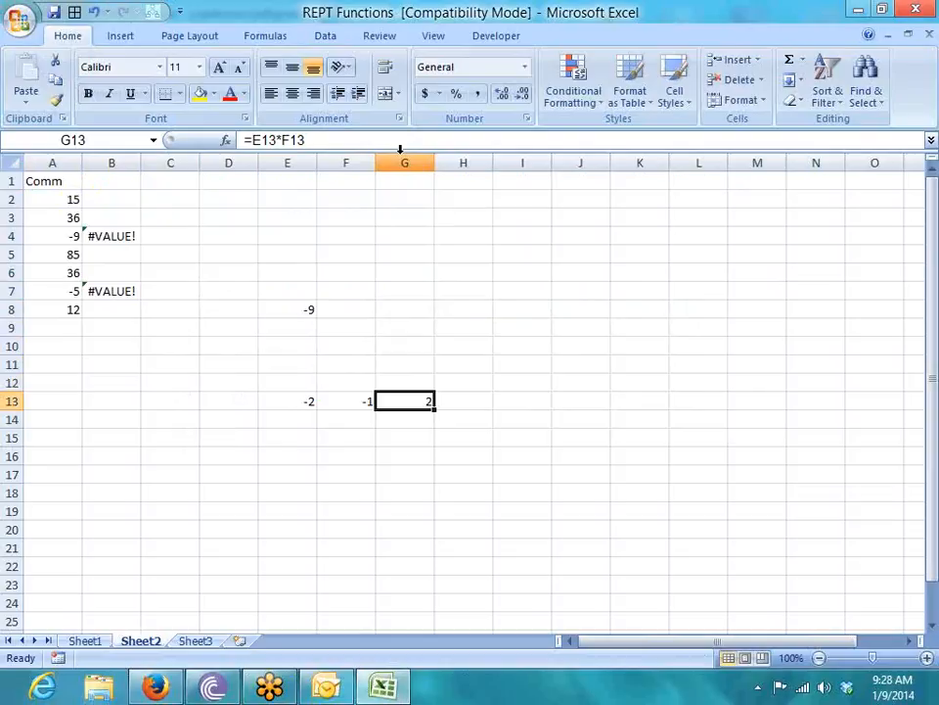
Enter a formula in E12 that negates the value in E8.
key(Left)
key(Left)
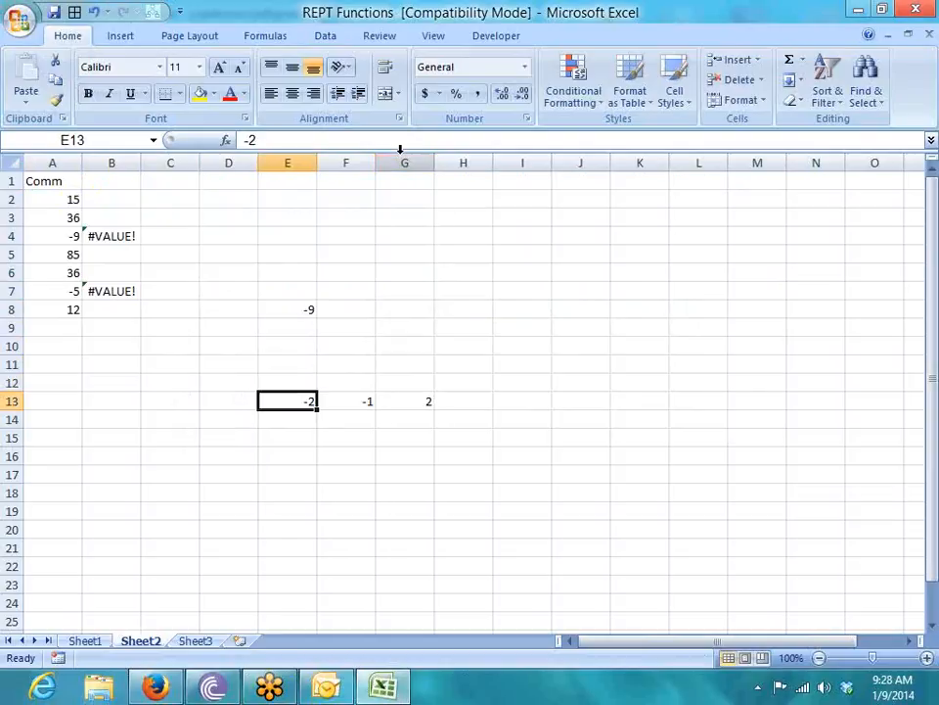
key(Up)
text(-)
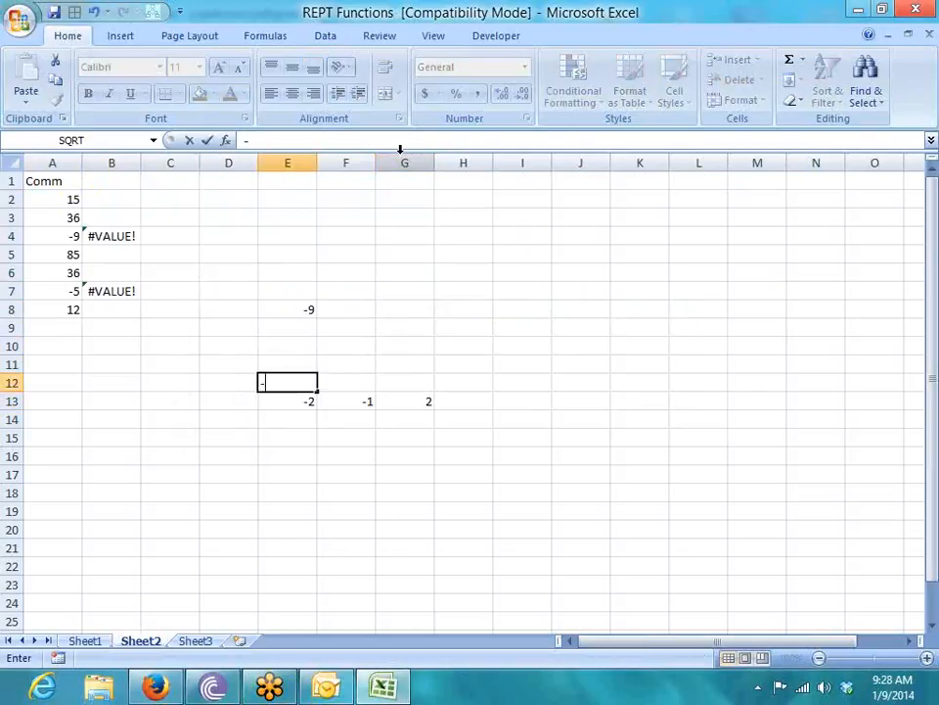
key(Up)
key(Up)
key(Up)
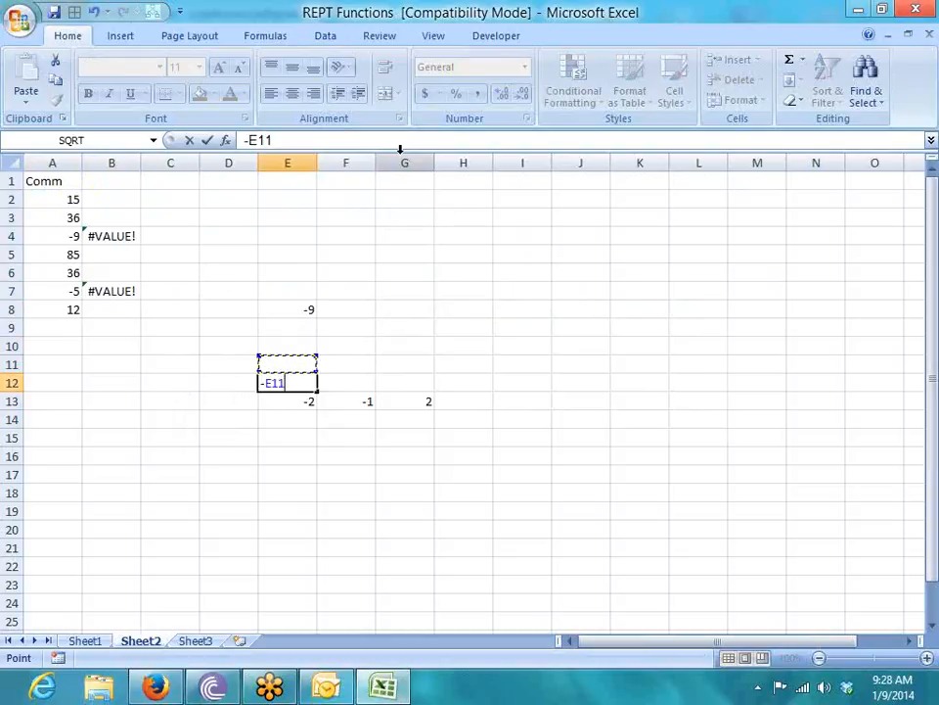
key(Up)
key(Return)
key(Up)
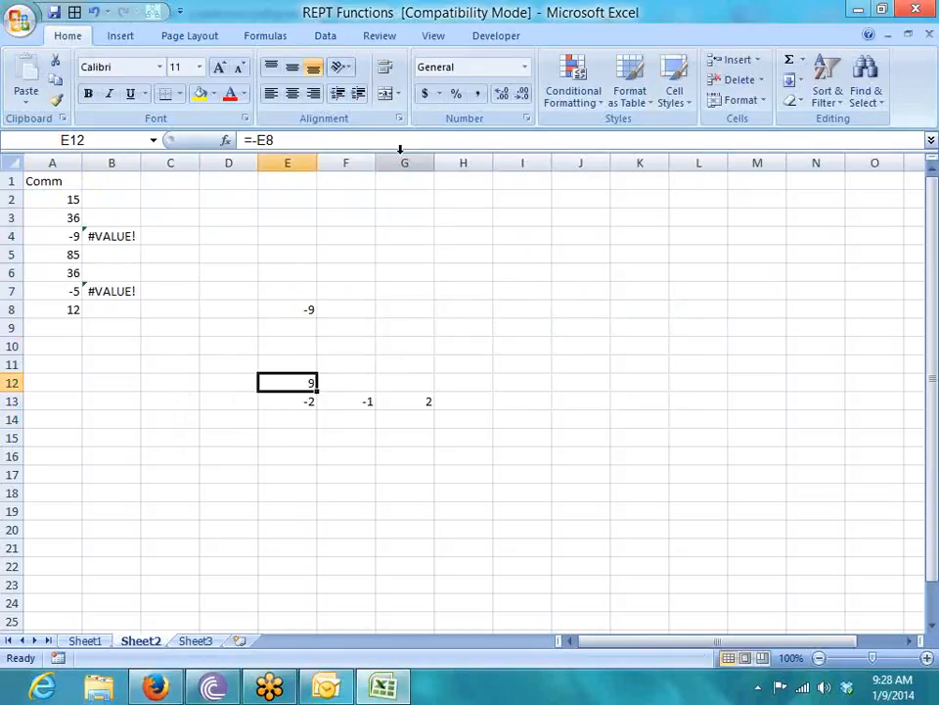
Enter =ABS(E8) in cell F8 to return the absolute value of E8.
click(343, 313)
text(=)
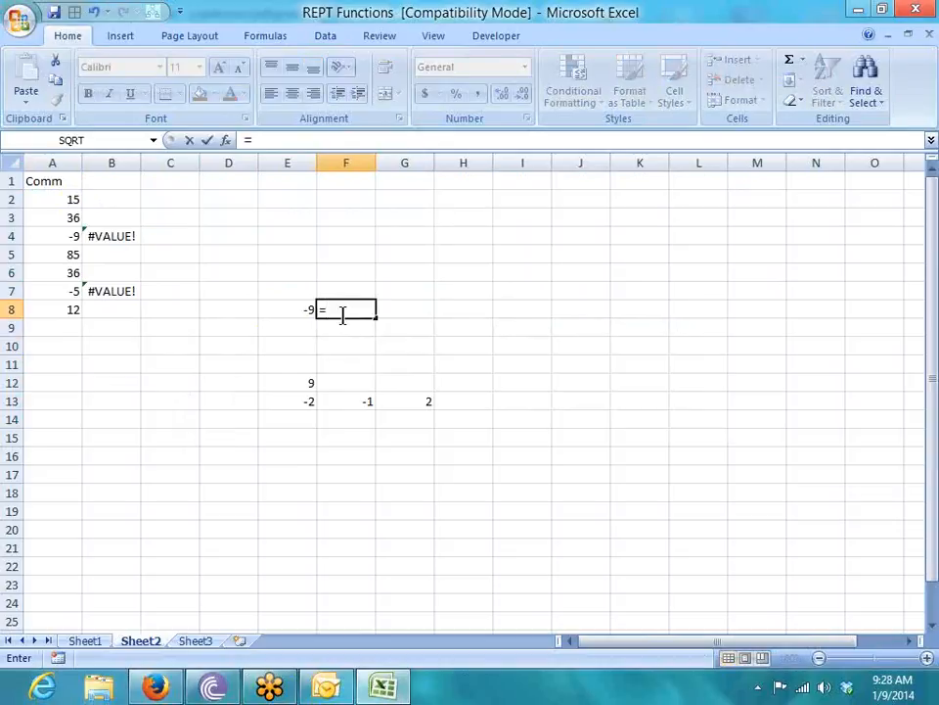
text(abs)
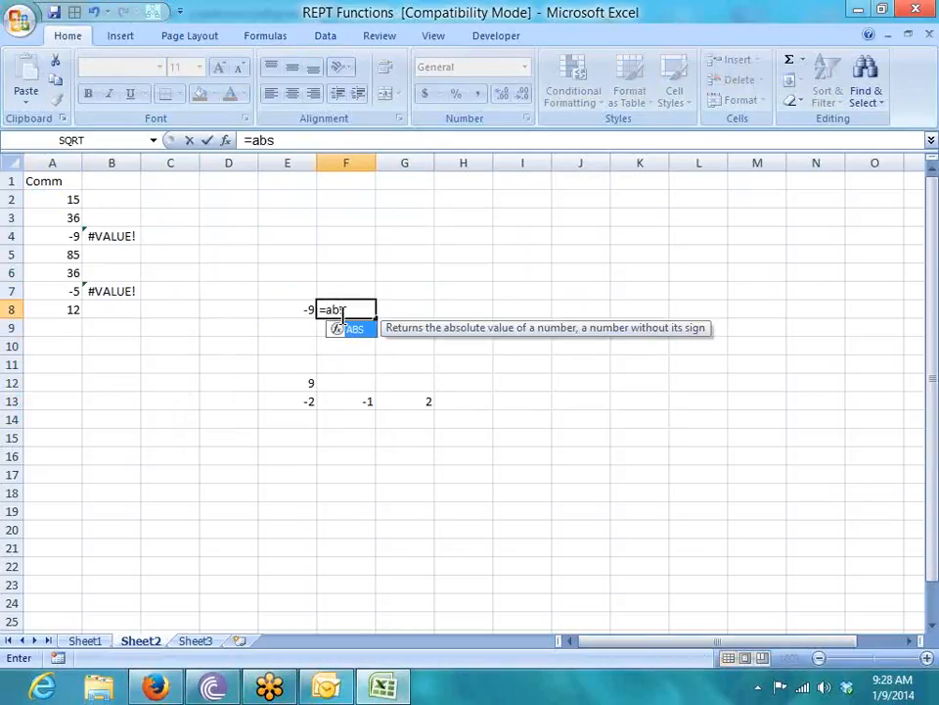
key(Tab)
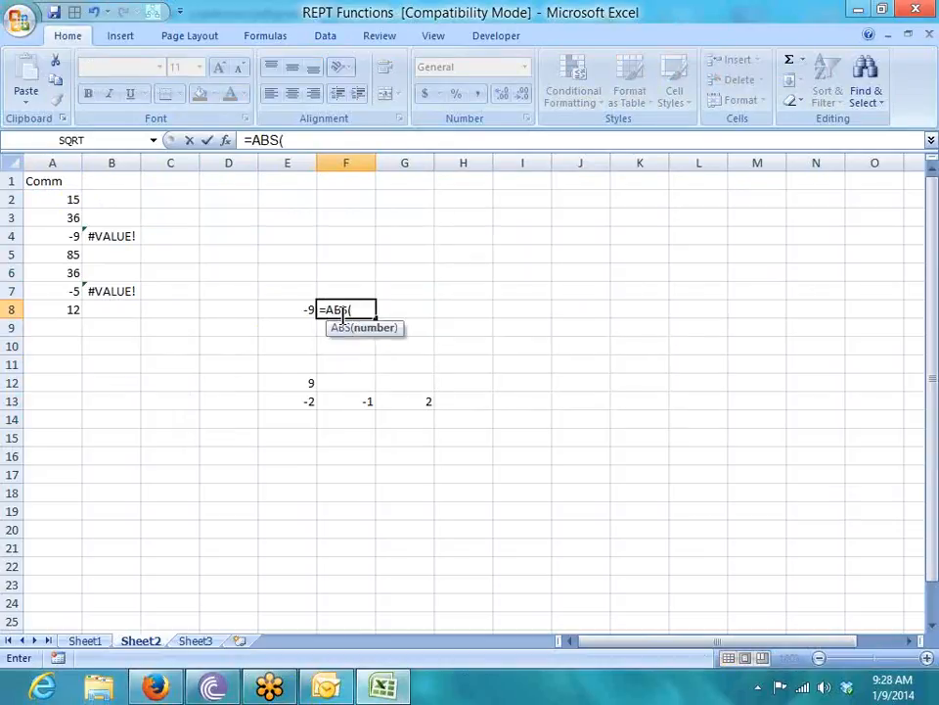
key(Left)
key(Return)
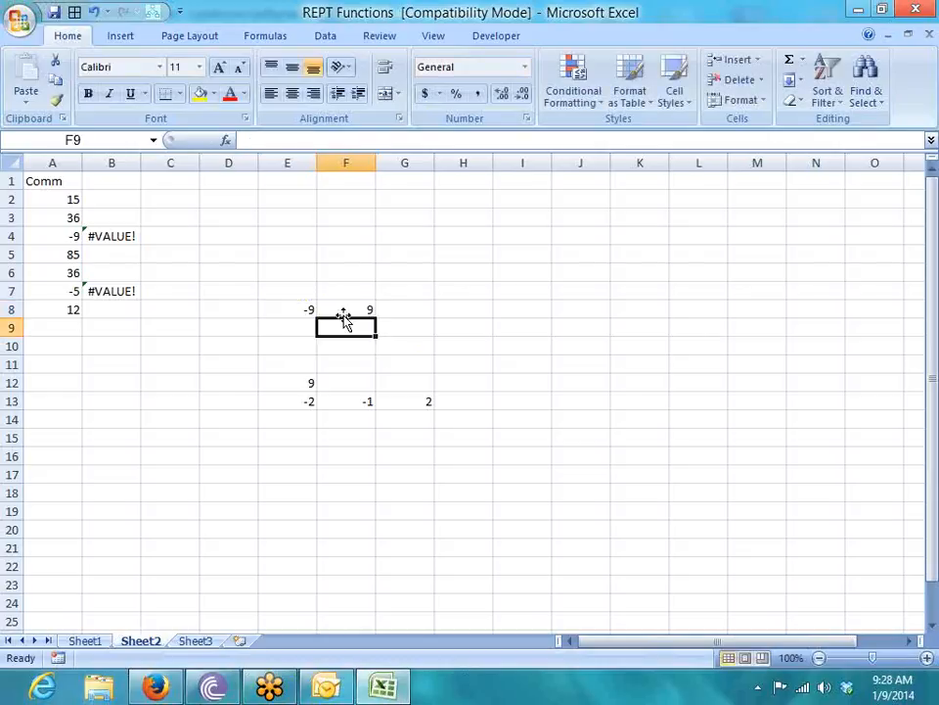
Set E8 to 9 and compare the negation formula in E12 with the ABS formula in F8.
key(Up)
key(Left)
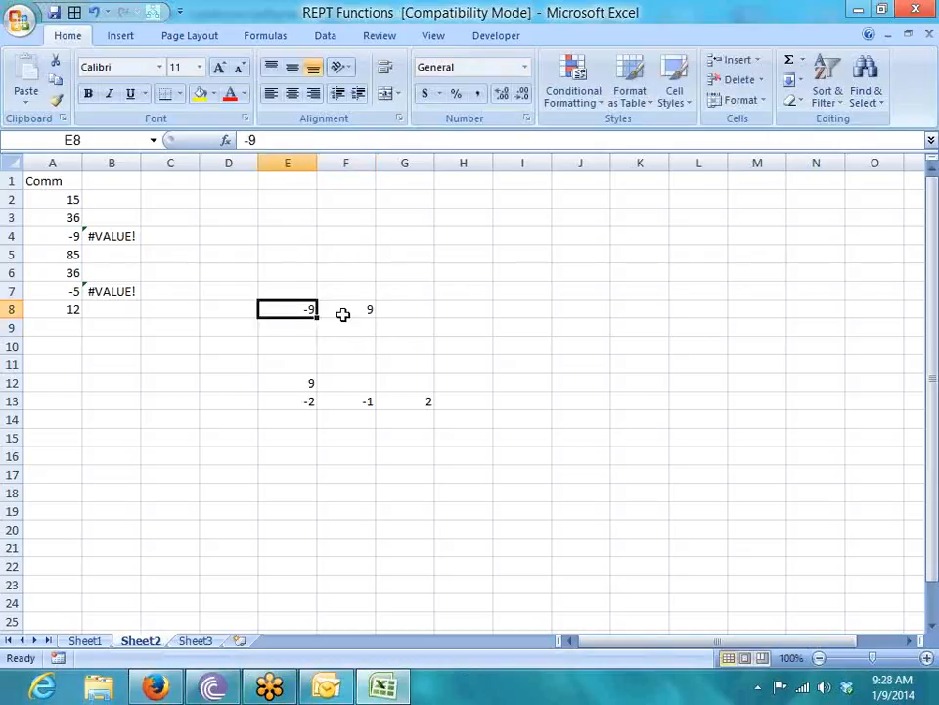
text(9)
key(Return)
key(Down)
key(Down)
key(Down)
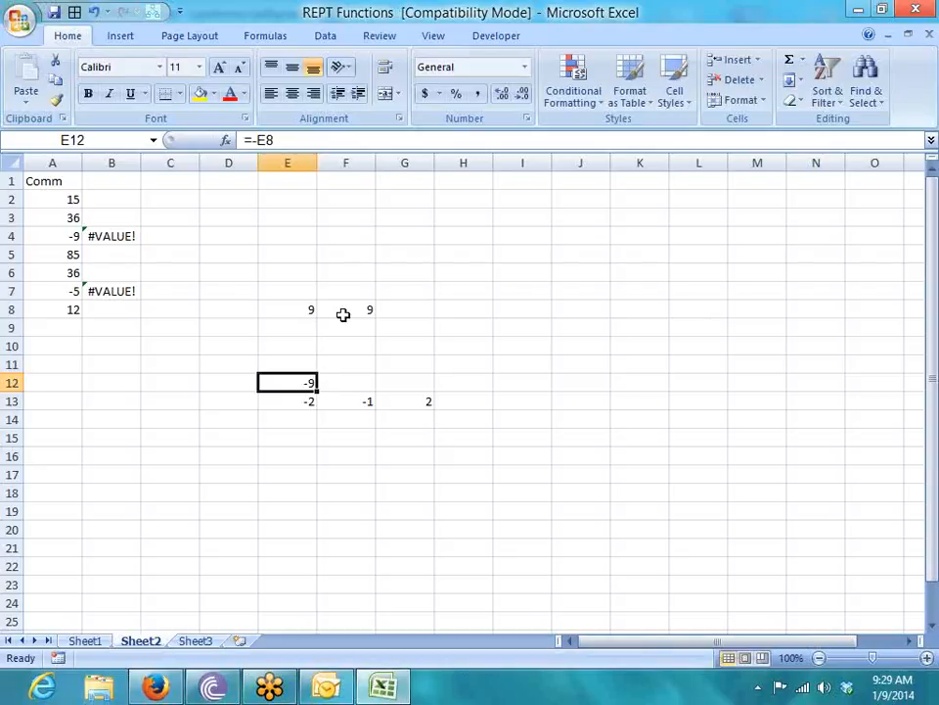
key(Up)
key(Up)
key(Up)
click(344, 312)
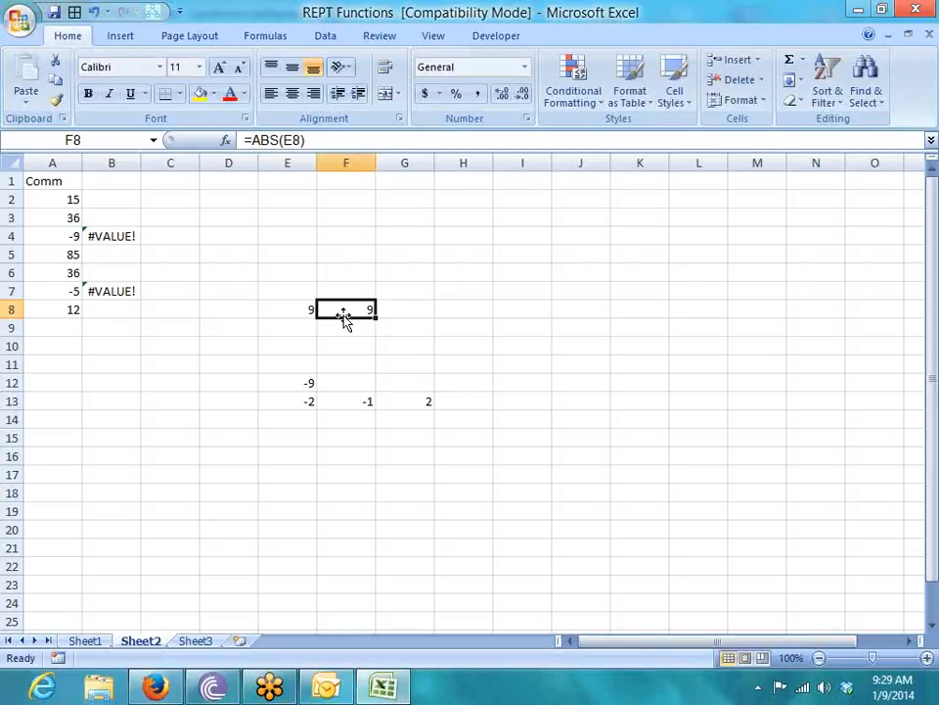
Wrap the repeat count in B2 in ABS so the formula reads =IF(A2<=0,REPT("|",ABS(A2)),"").
key(Up)
key(Up)
key(Left)
key(Left)
key(Left)
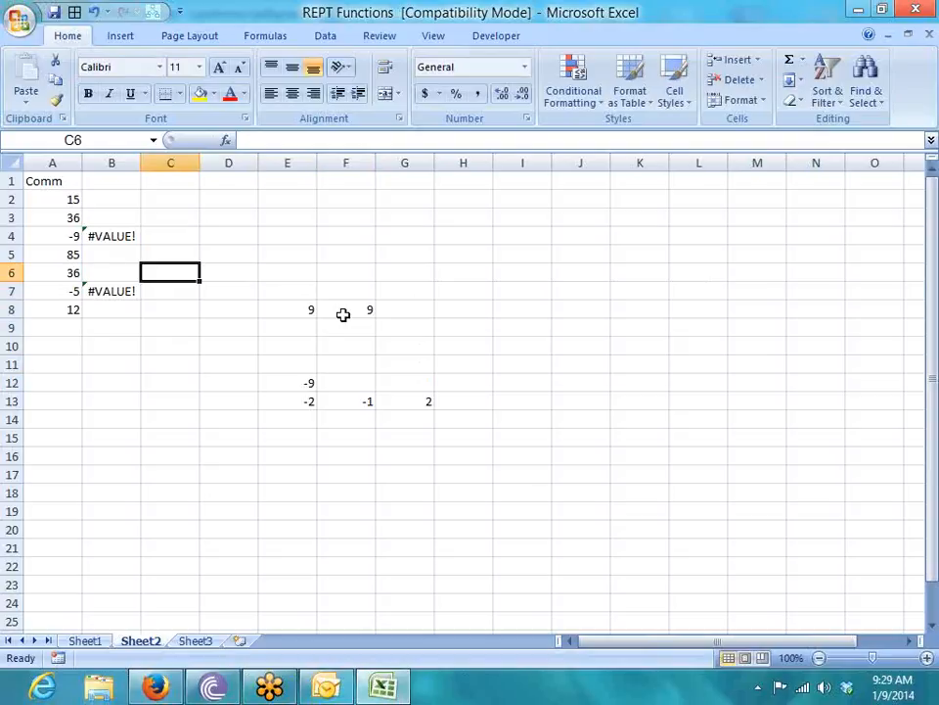
key(Left)
key(Up)
key(Up)
key(Up)
key(Up)
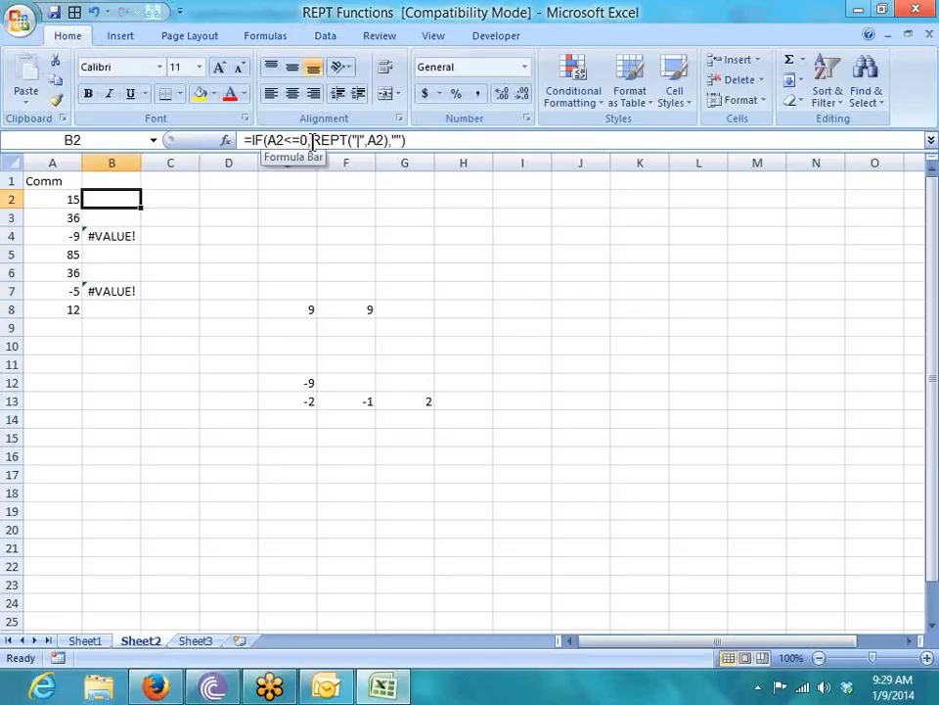
click(372, 140)
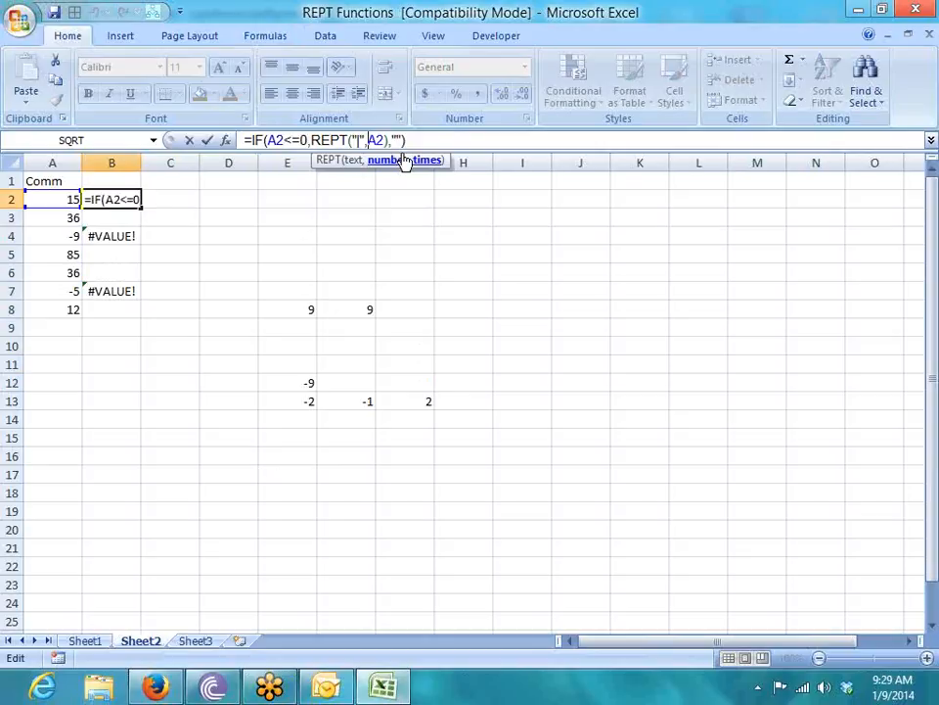
text(ab)
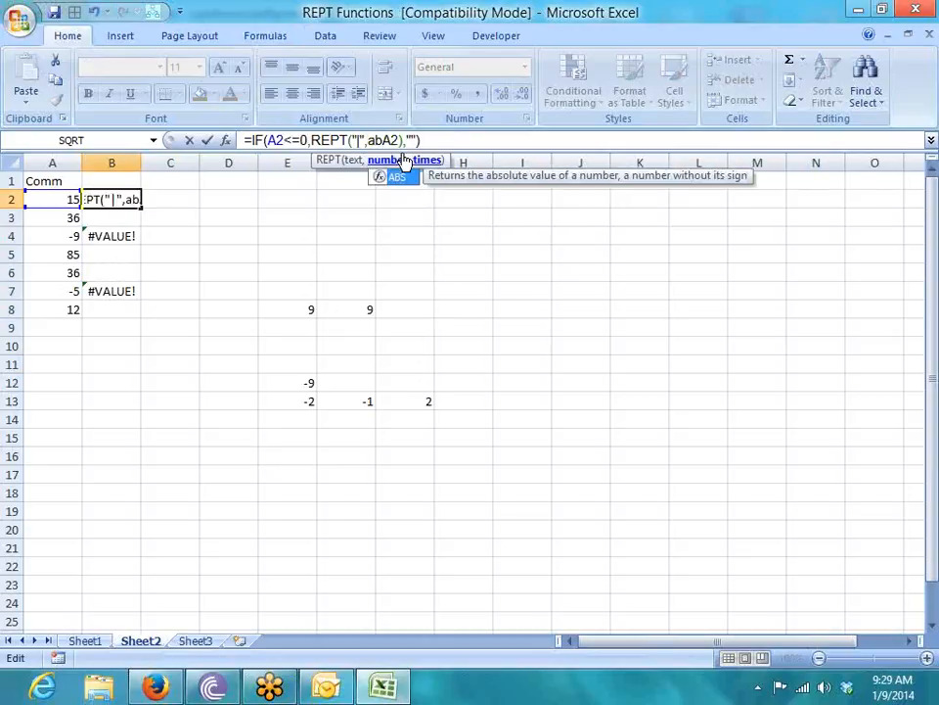
key(Tab)
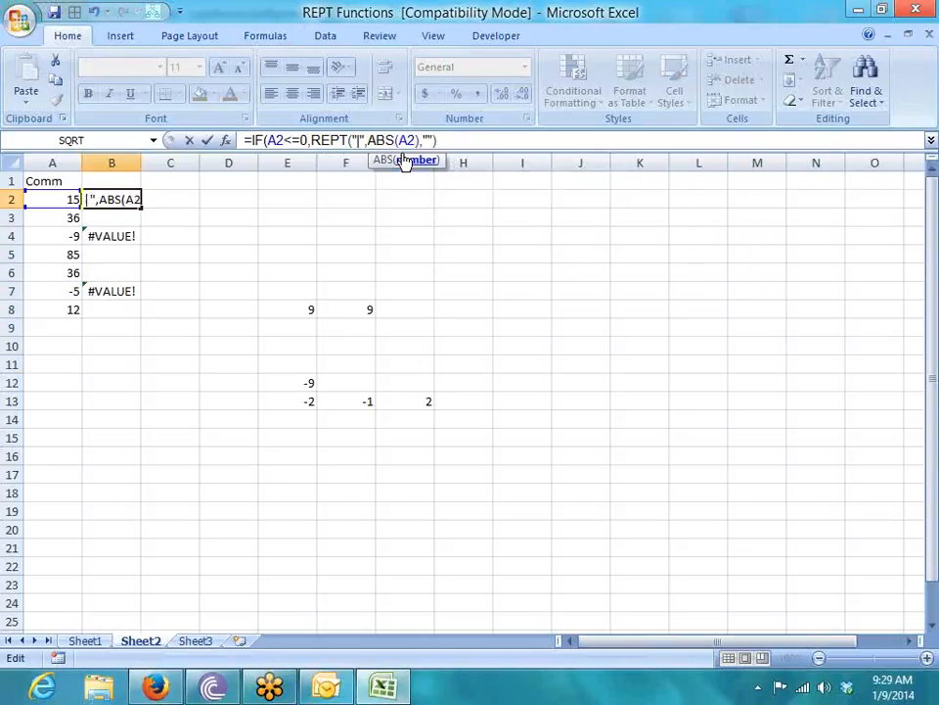
key(Right)
key(Right)
text())
key(Return)
Fill the updated B2 formula down through B8.
key(Up)
key(shift+Down)
key(shift+Down)
key(shift+Down)
key(shift+Down)
key(shift+Down)
key(shift+Down)
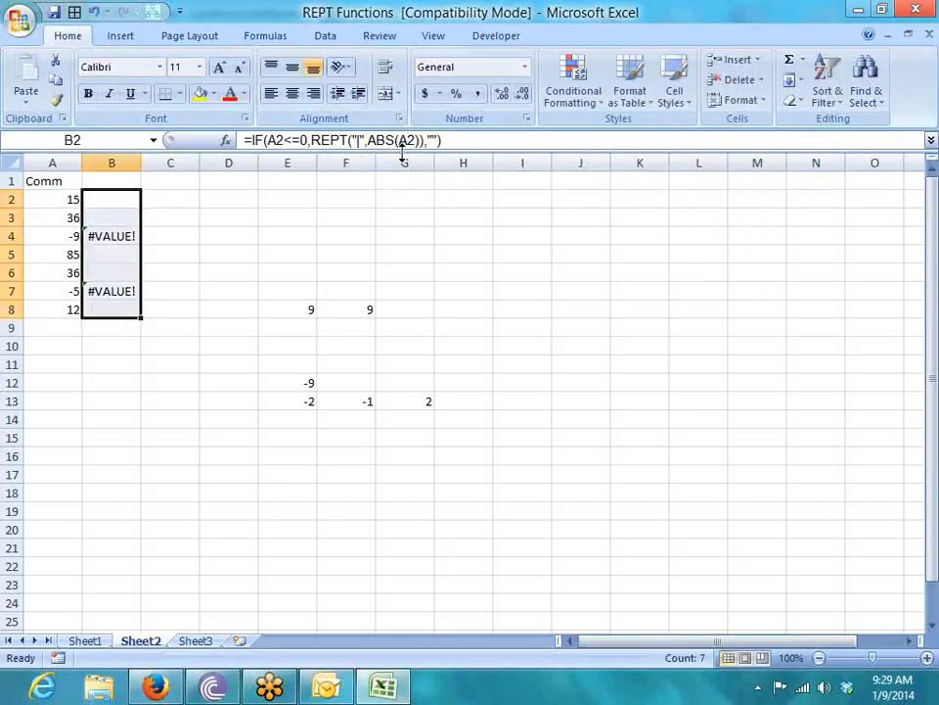
key(ctrl+d)
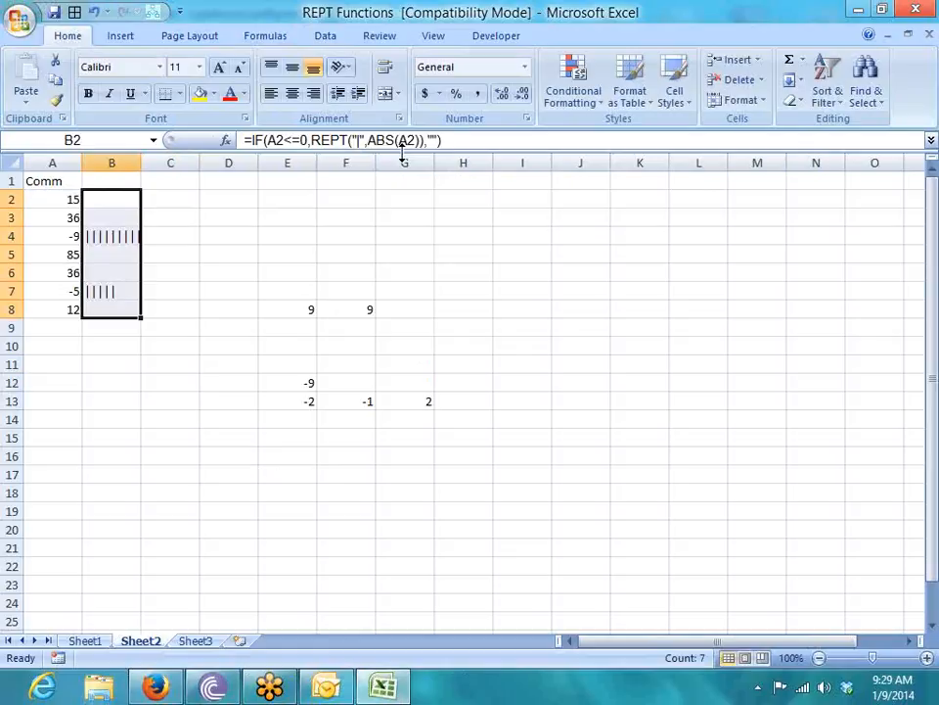
Enter =IF(A2>=0,REPT("|",A2)) in C2 to draw bars for non-negative values, accepting the proposed parenthesis correction.
key(Right)
text(=if)
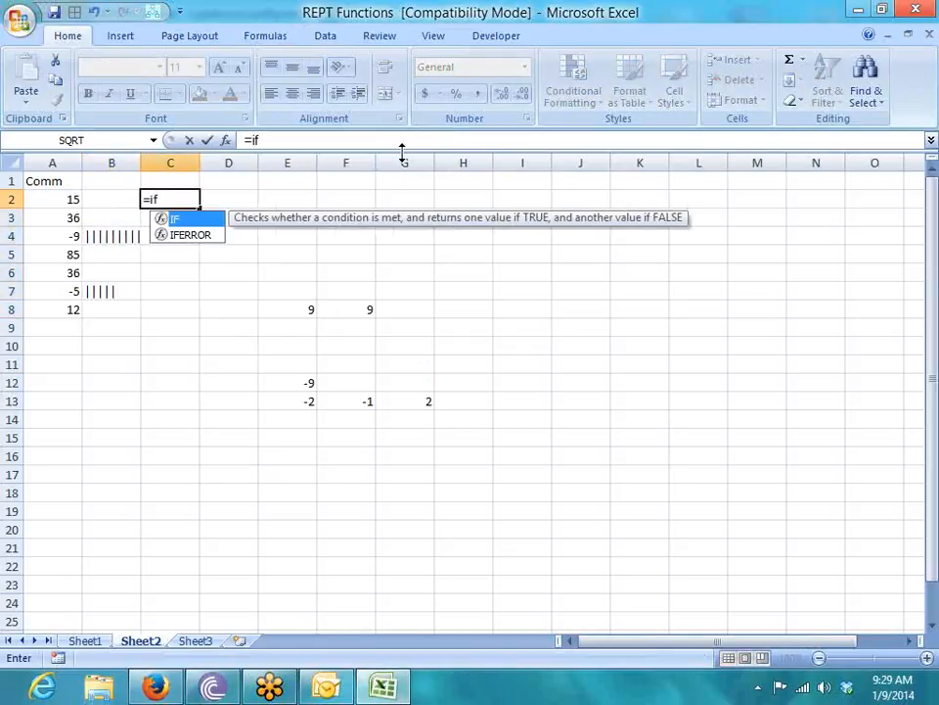
key(Tab)
key(Left)
key(Left)
text(>)
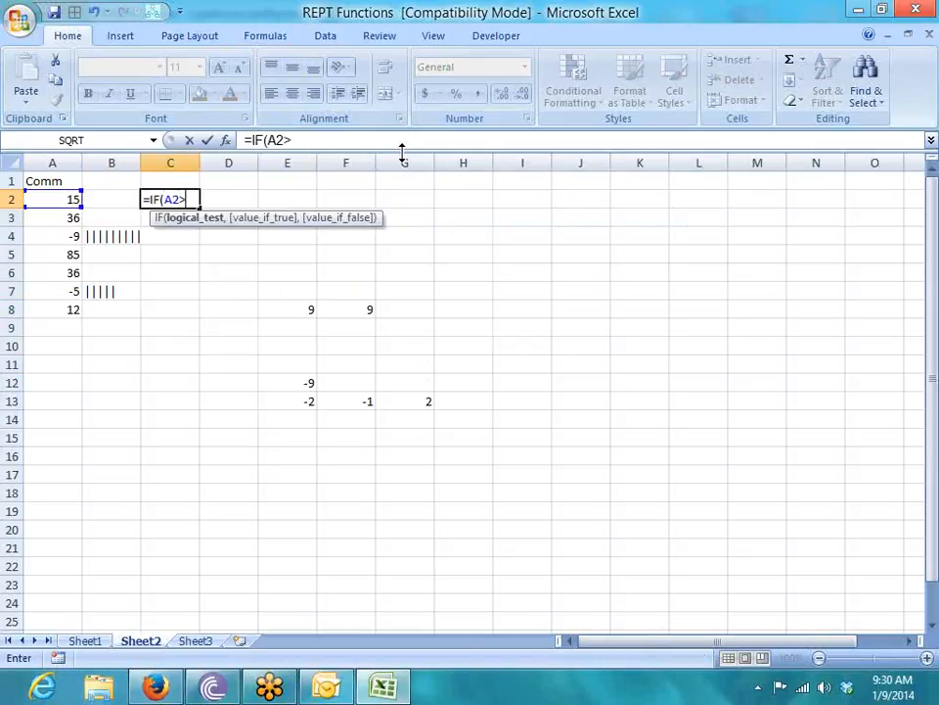
text(=0,)
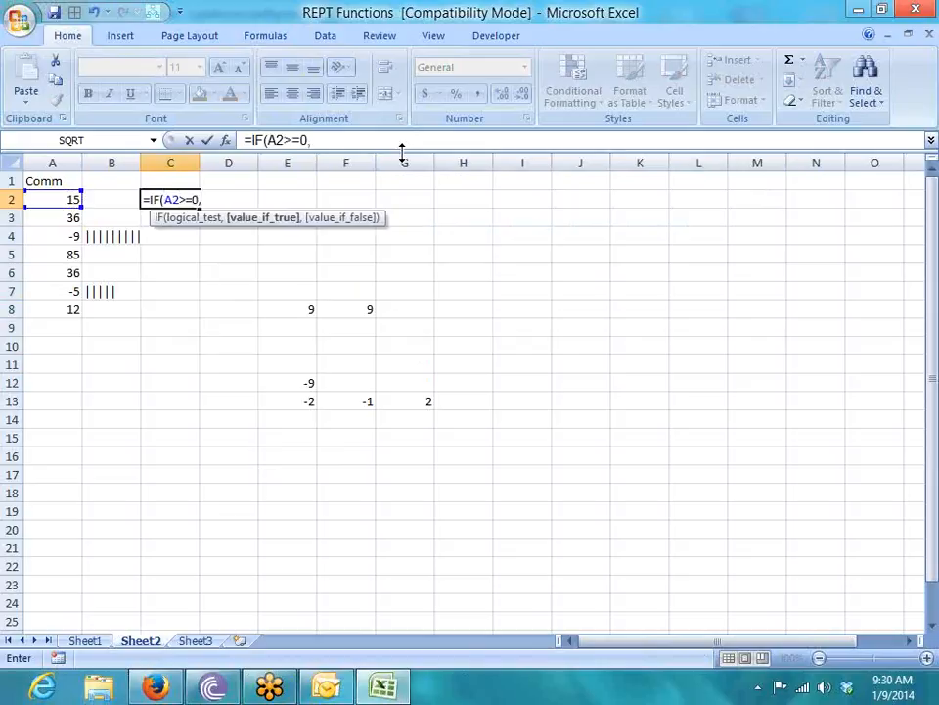
text(re)
key(Down)
key(Down)
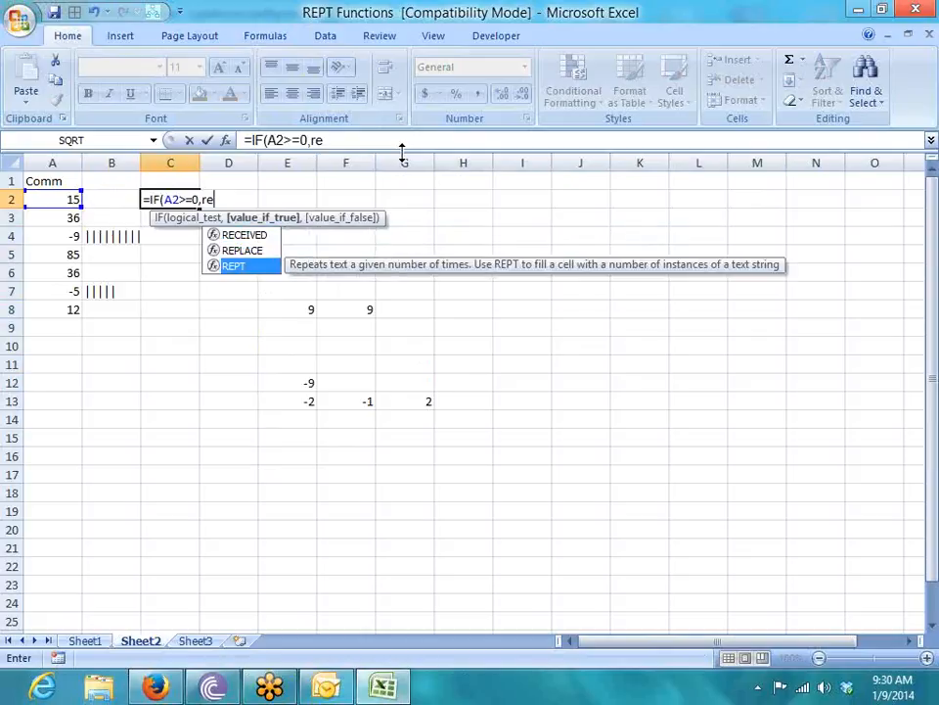
key(Tab)
text(")
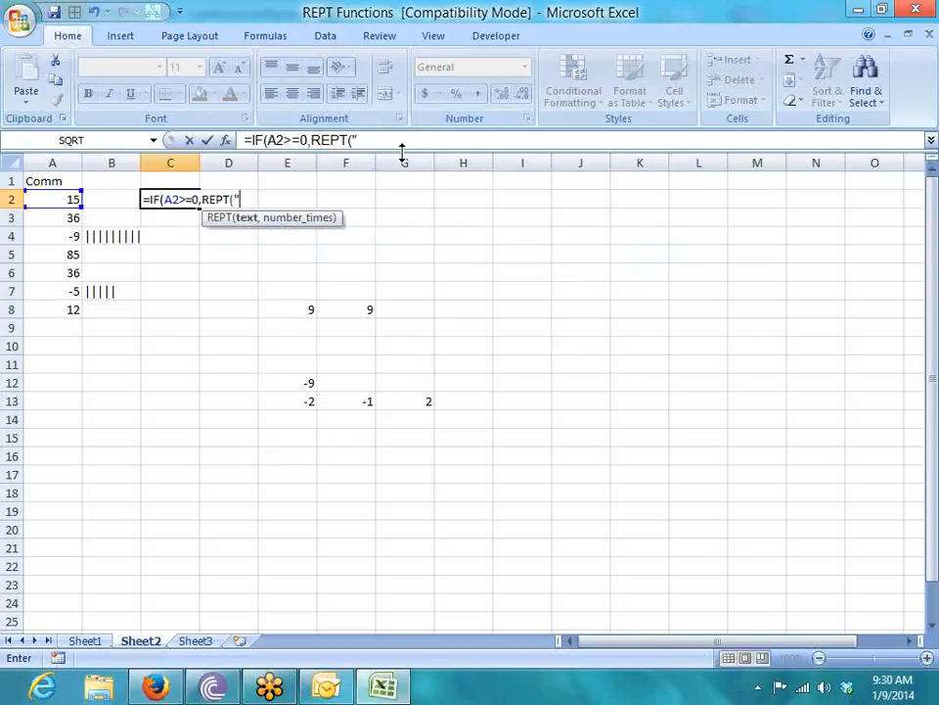
text(|",A2)
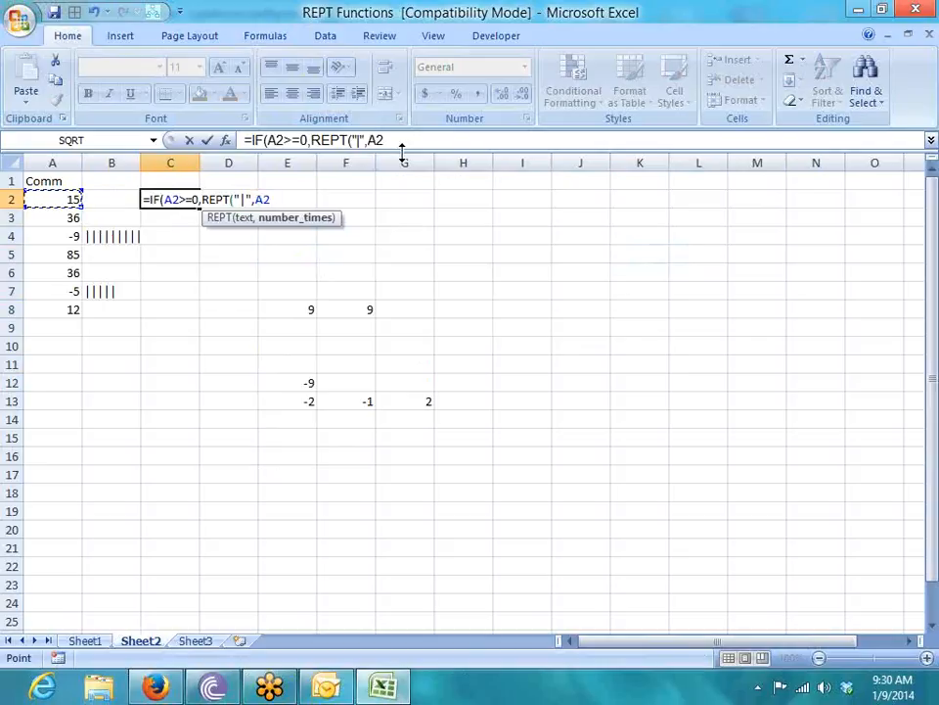
text())
key(Return)
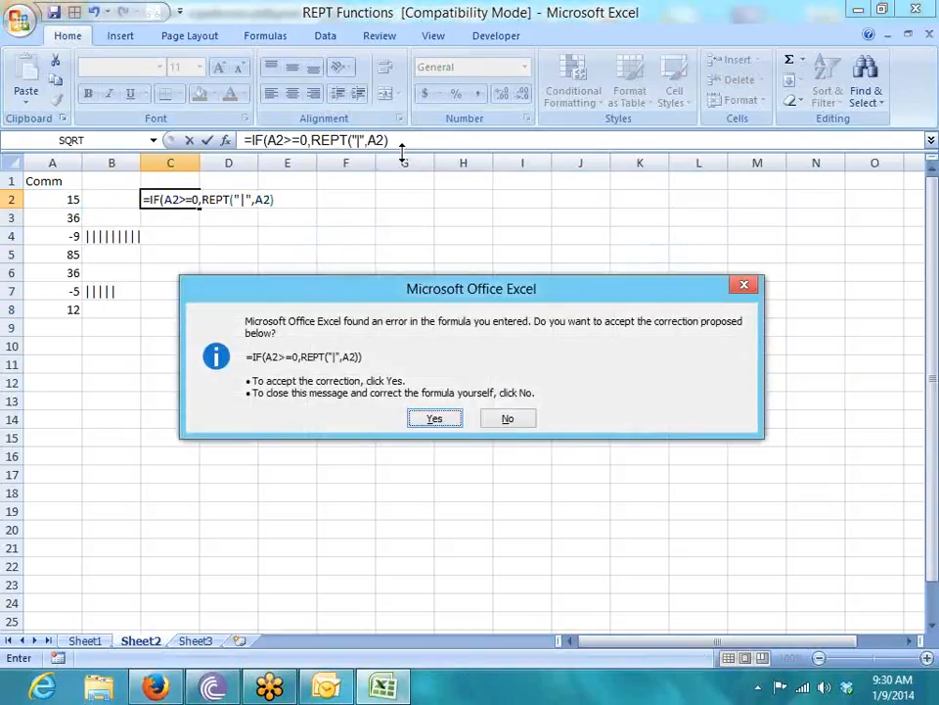
key(Return)
Add an empty string "" as the value-if-false argument of the IF formula in C2.
key(Up)
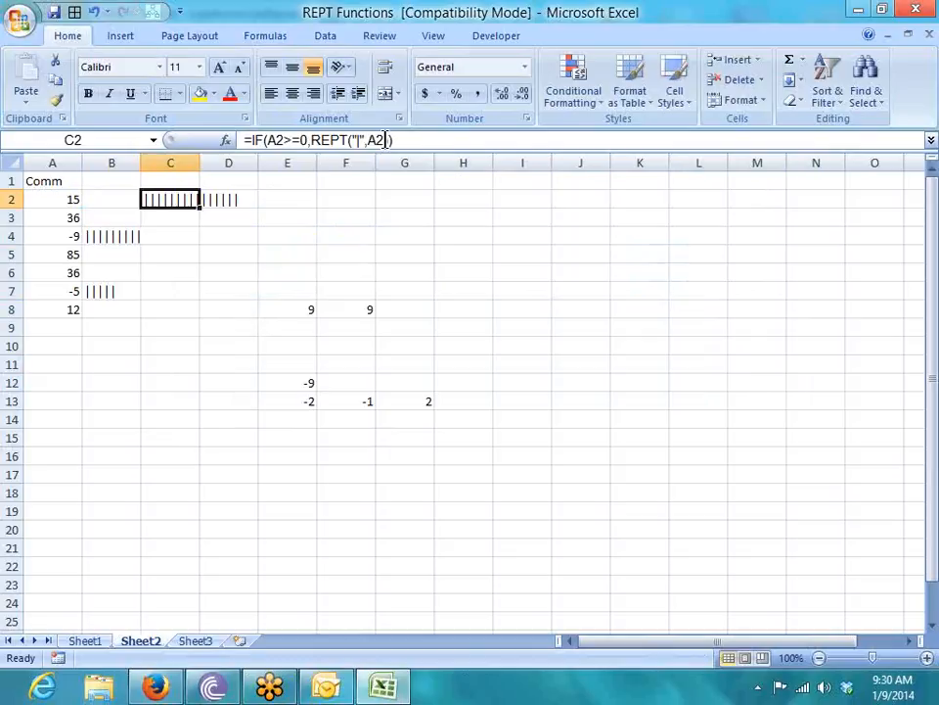
click(392, 140)
text(,)
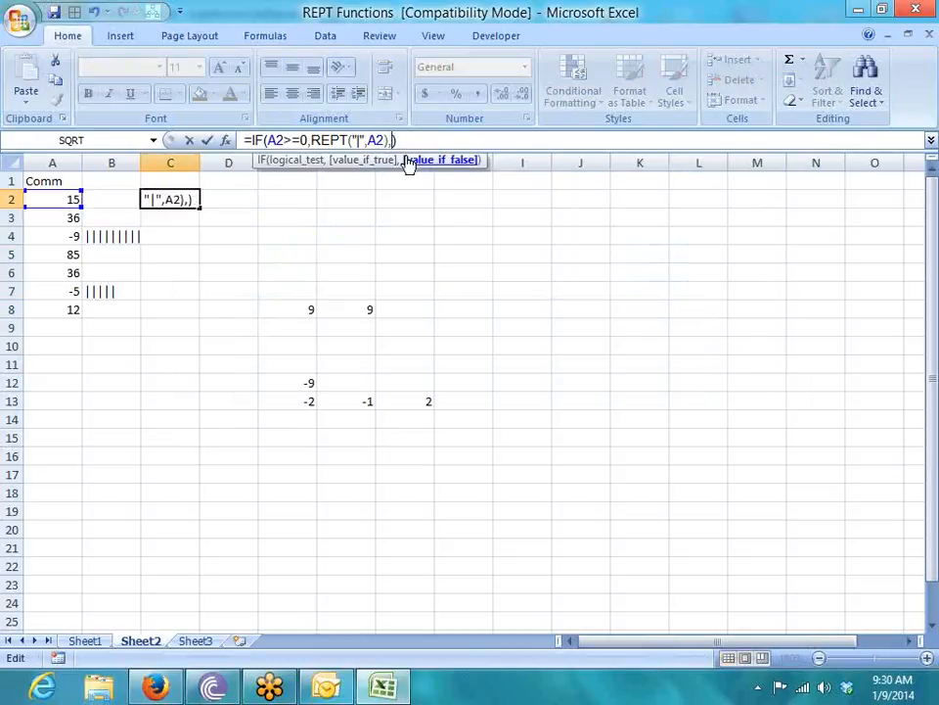
text("")
key(Return)
Fill the C2 formula down through C8.
key(Left)
key(Left)
key(Down)
key(Down)
key(Down)
key(Down)
key(Down)
key(Right)
key(Right)
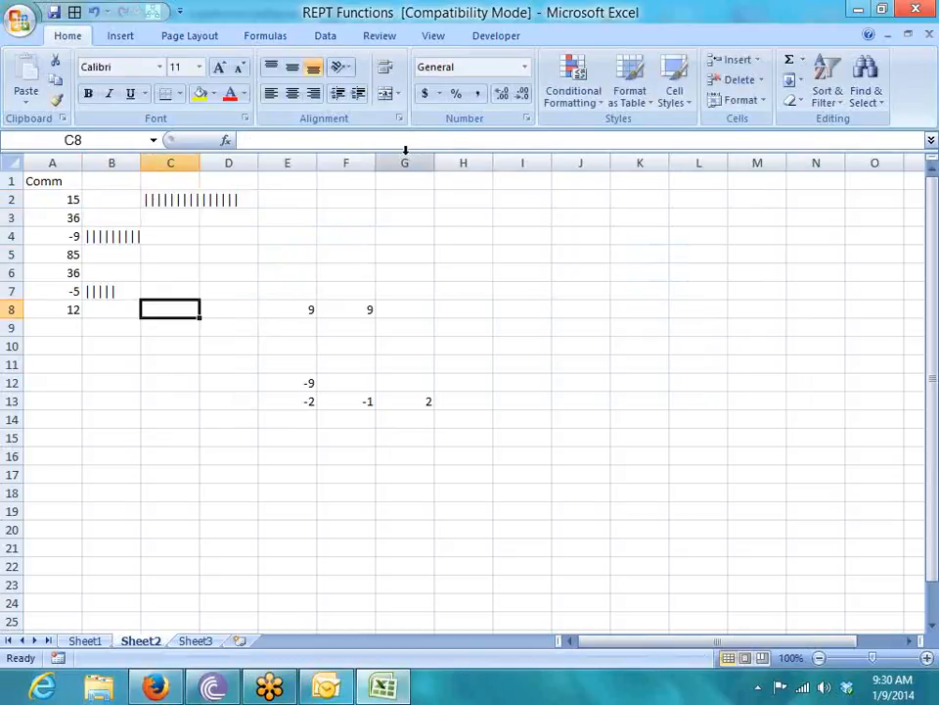
key(shift+Up)
key(shift+Up)
key(shift+Up)
key(shift+Up)
key(shift+Up)
key(shift+Up)
key(ctrl+d)
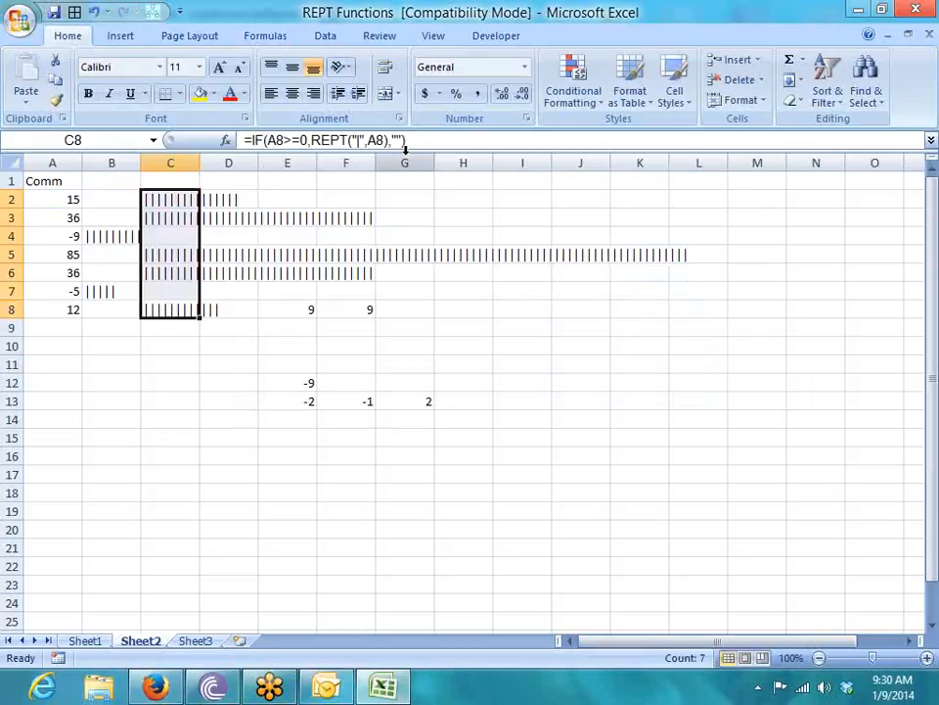
Set the font of the bar cells B2:C8 to Britannic Bold.
key(shift+Left)
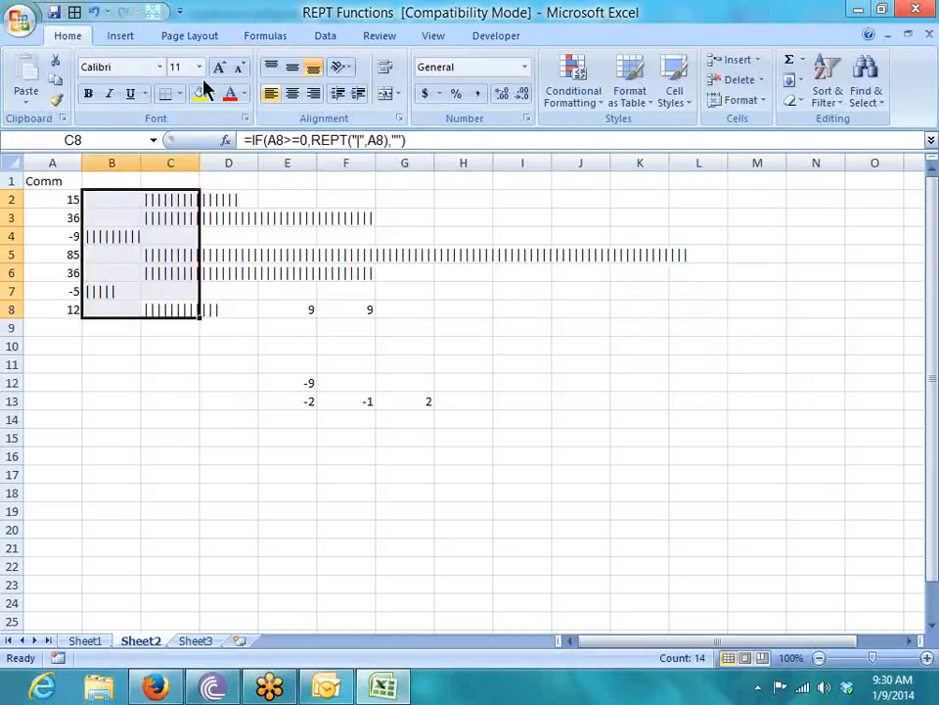
click(163, 67)
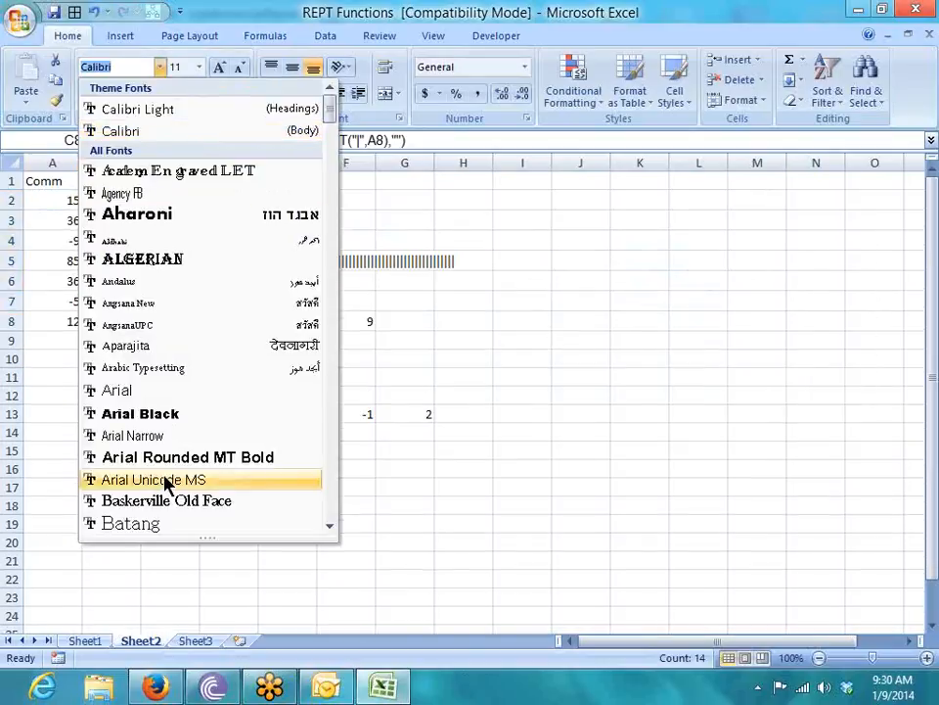
scroll(167, 479, down, 3)
scroll(172, 447, down, 4)
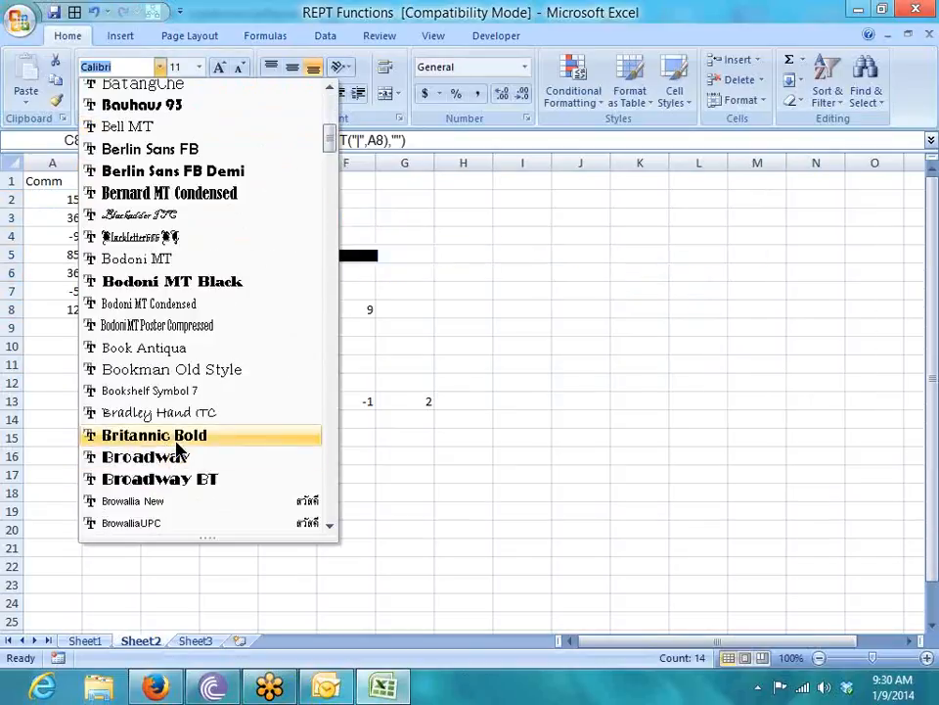
click(174, 439)
click(204, 417)
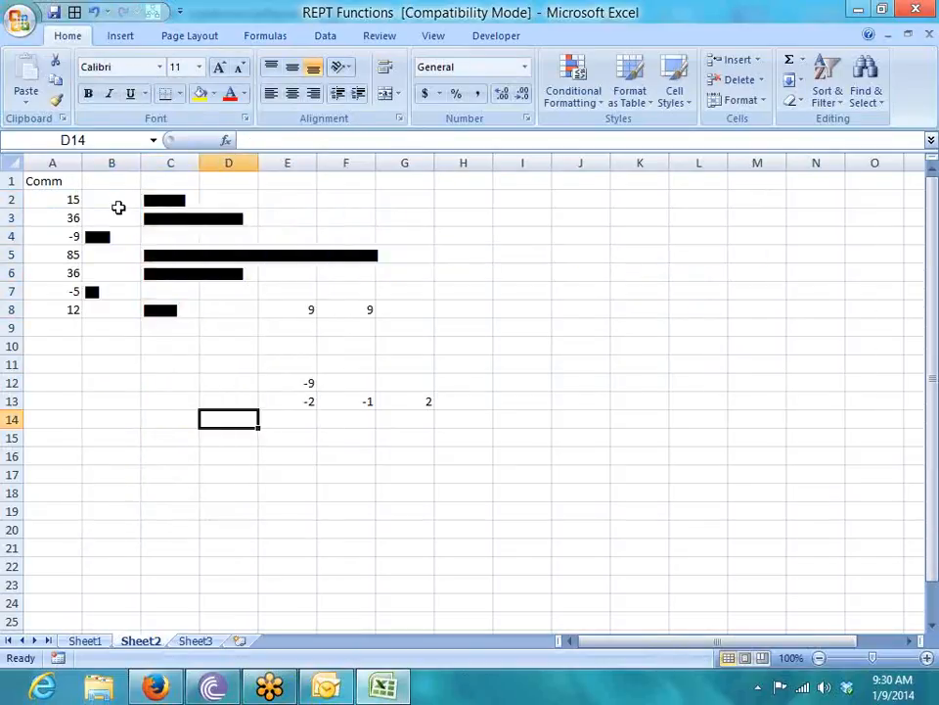
Right-align the negative bars in B2:B8.
click(117, 203)
drag(118, 203, 117, 310)
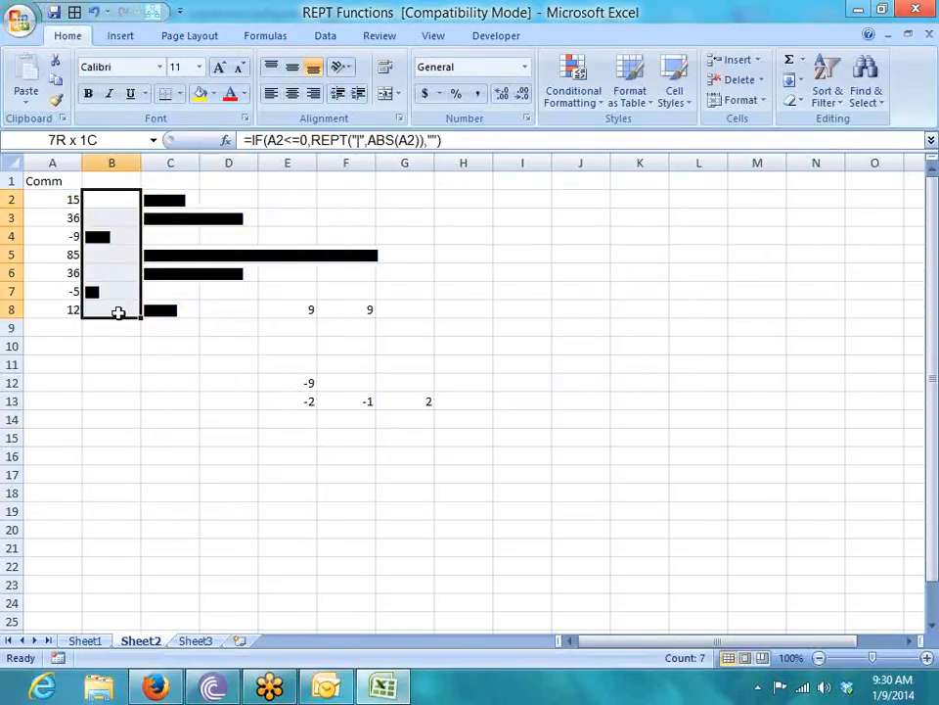
click(313, 93)
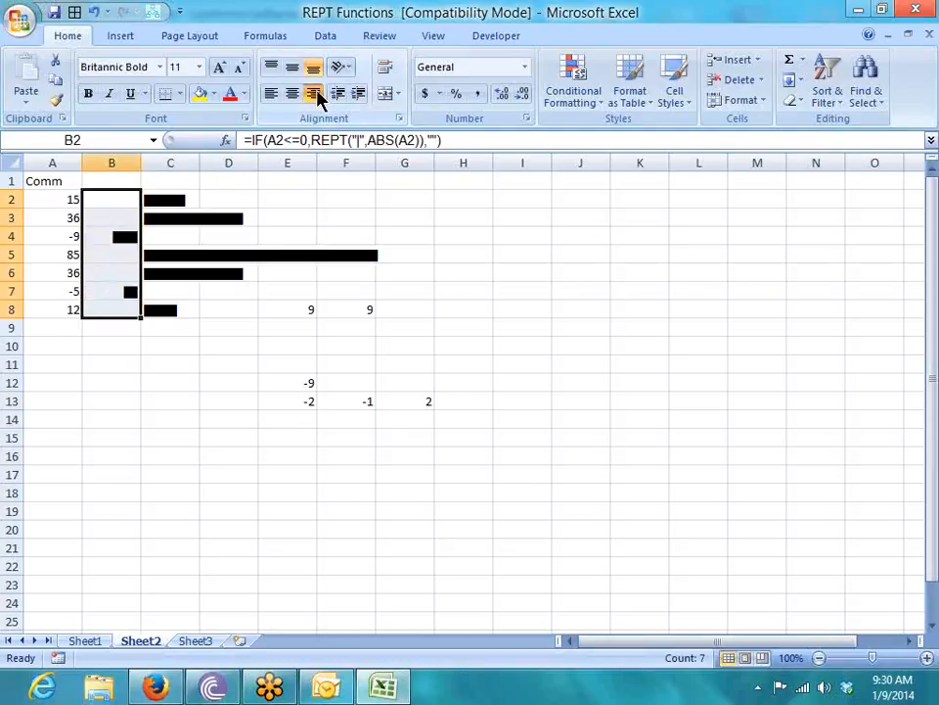
click(209, 361)
Add a left border to C1:C8 as the vertical axis between the negative and positive bars.
click(160, 193)
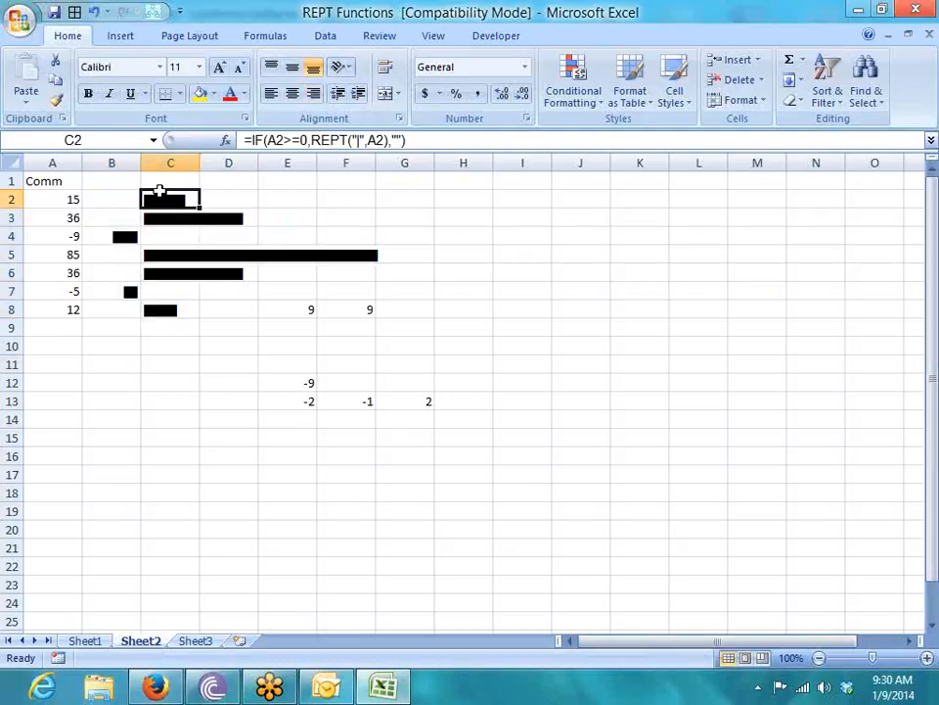
key(shift+Down)
drag(160, 175, 158, 306)
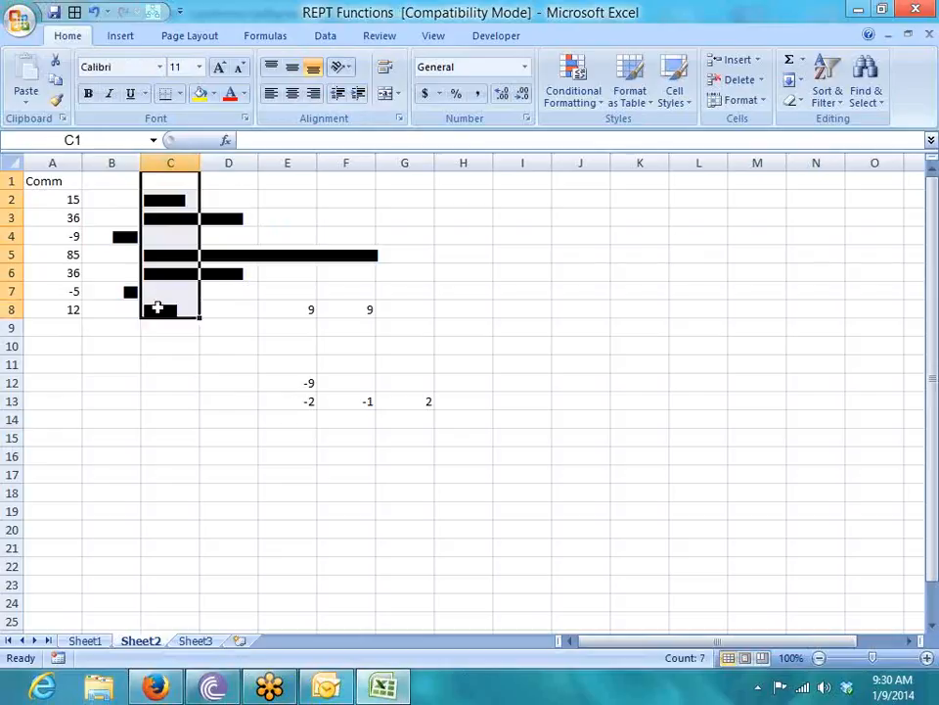
click(181, 94)
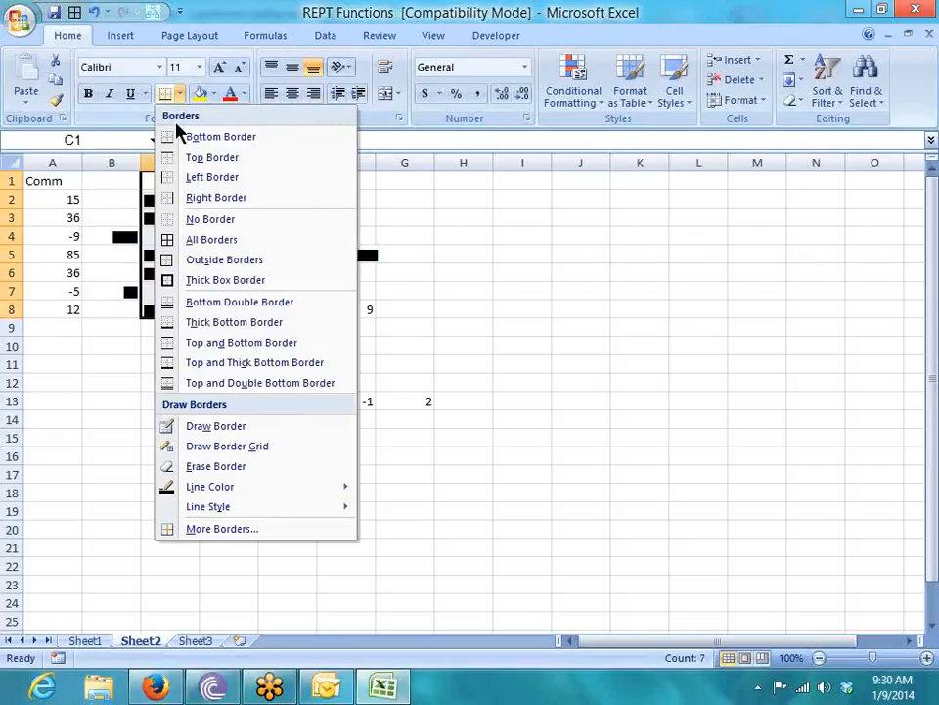
click(170, 182)
click(171, 363)
Add a top border to B9:C9 as the baseline under the bars.
drag(118, 332, 162, 333)
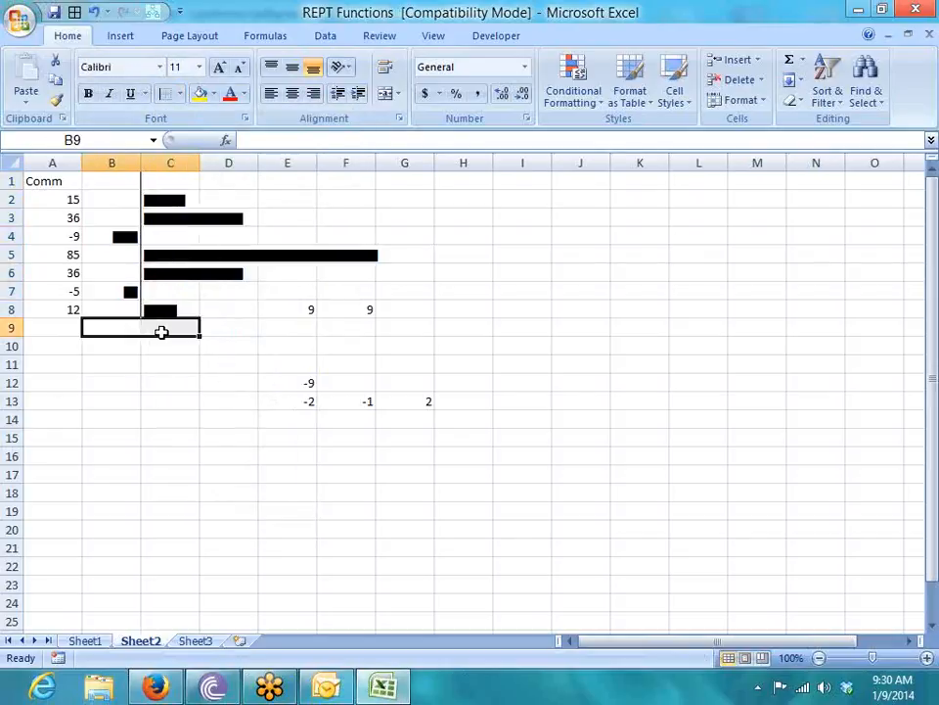
click(180, 95)
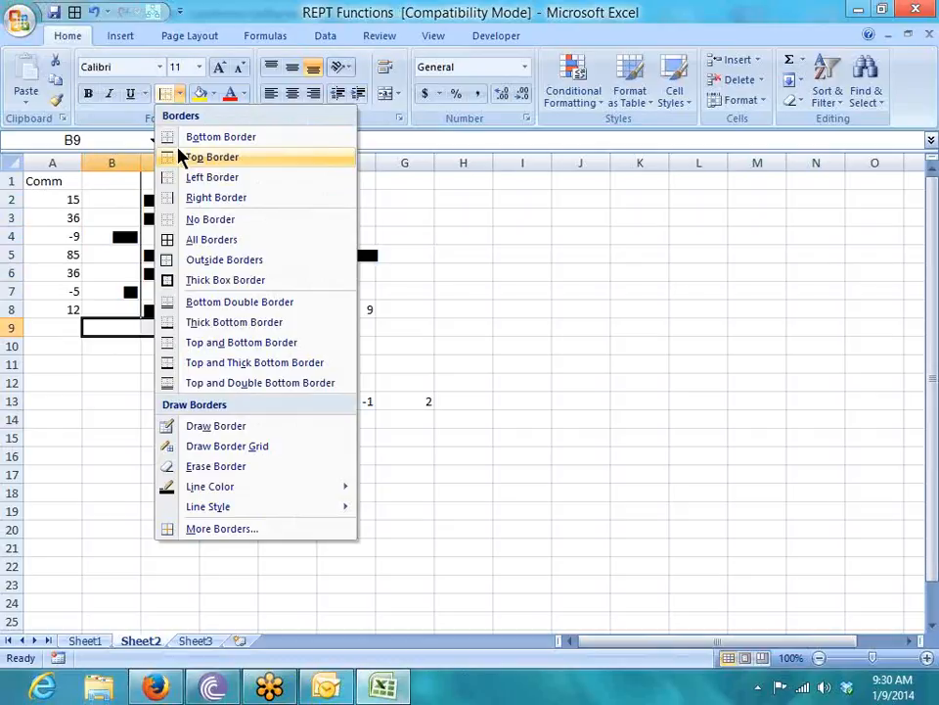
click(179, 161)
click(157, 413)
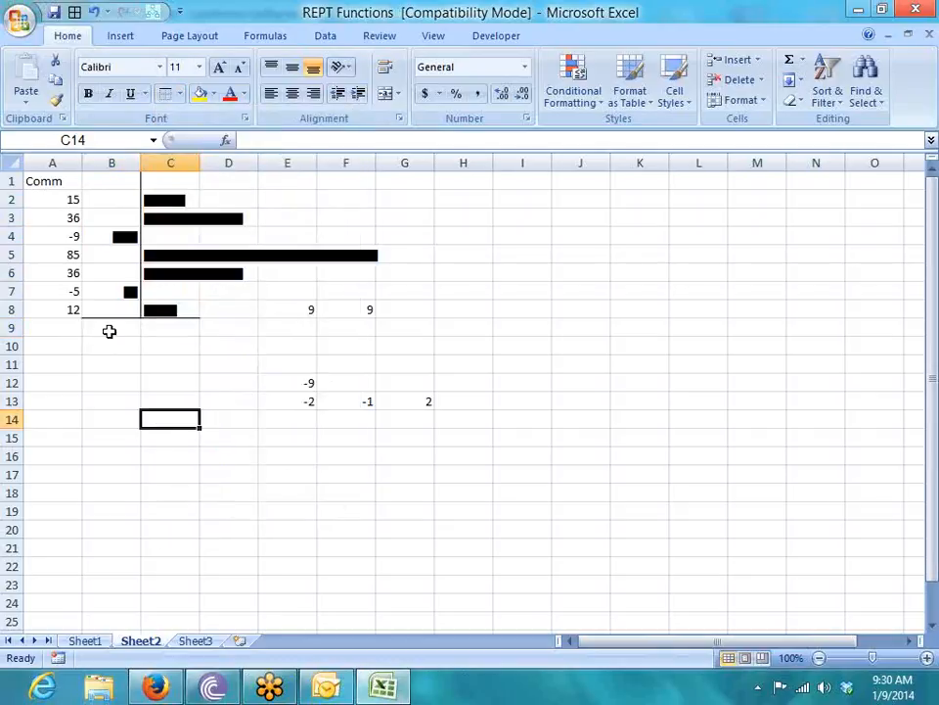
Merge and center B9:C9 and enter the axis label (-) - (+) in it.
drag(108, 329, 167, 328)
click(386, 96)
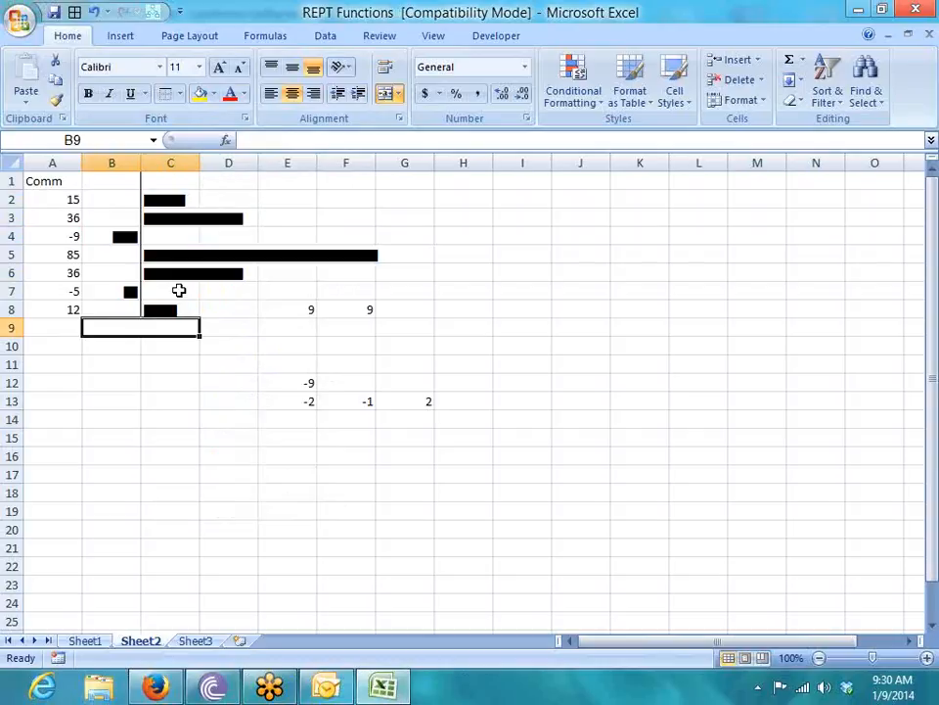
text(=)
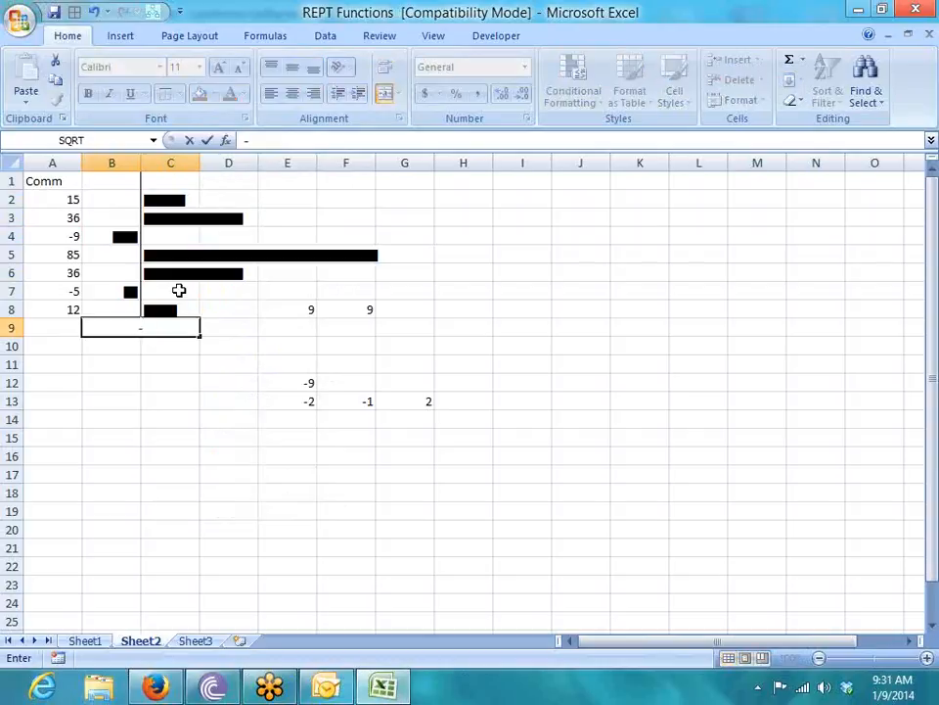
key(Escape)
text((-)
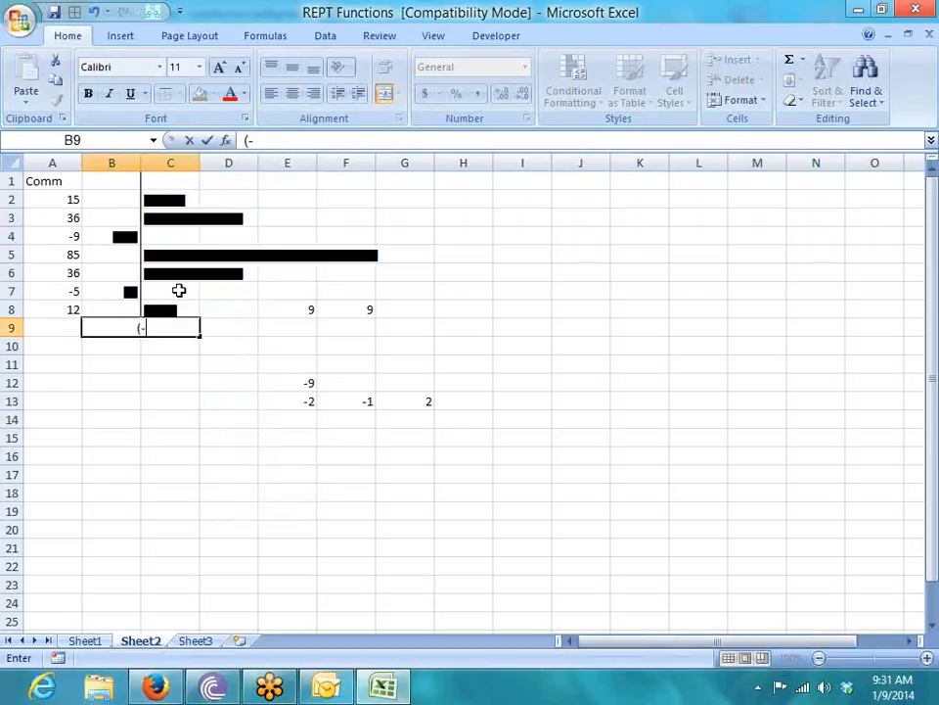
text() - (+))
key(Return)
key(Down)
key(Down)
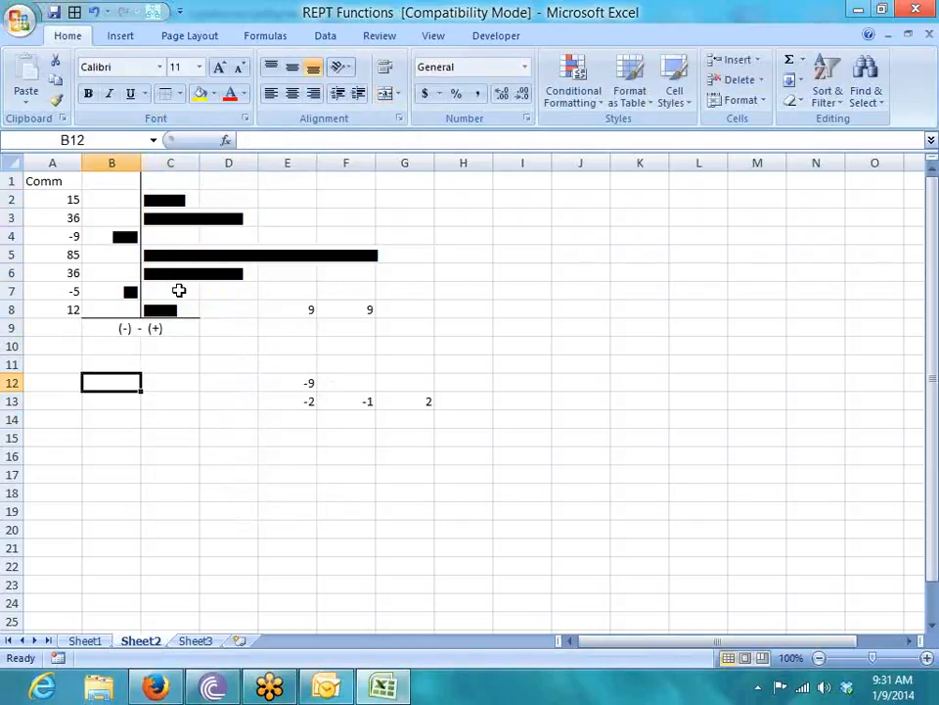
key(Up)
key(Up)
key(Up)
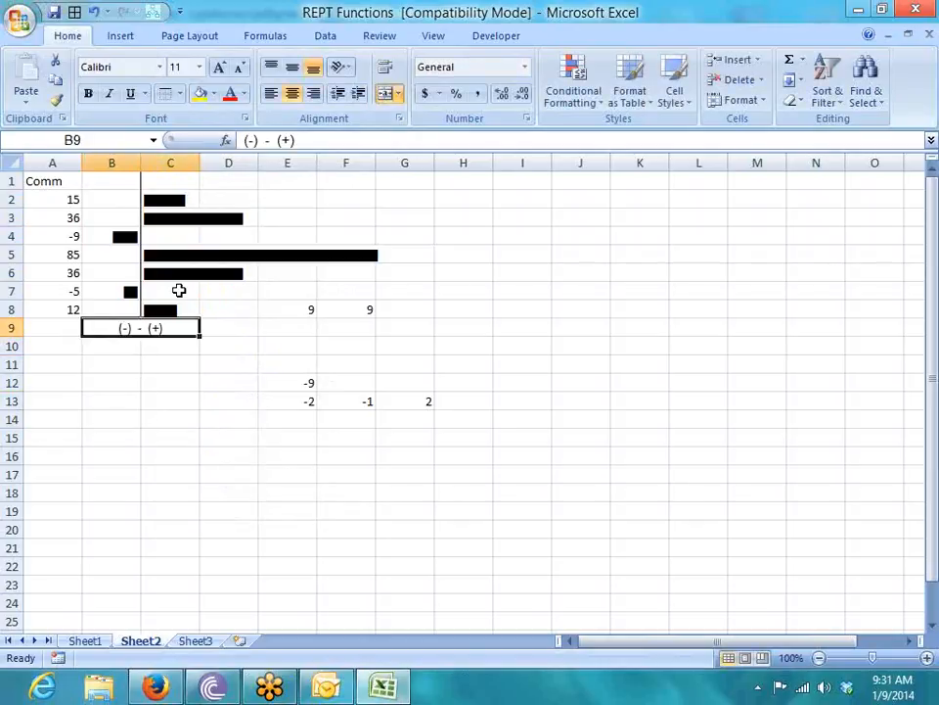
Change the axis label in merged cell B9 to (-) - 0 - (+), adjusting the spacing between its parts.
click(277, 140)
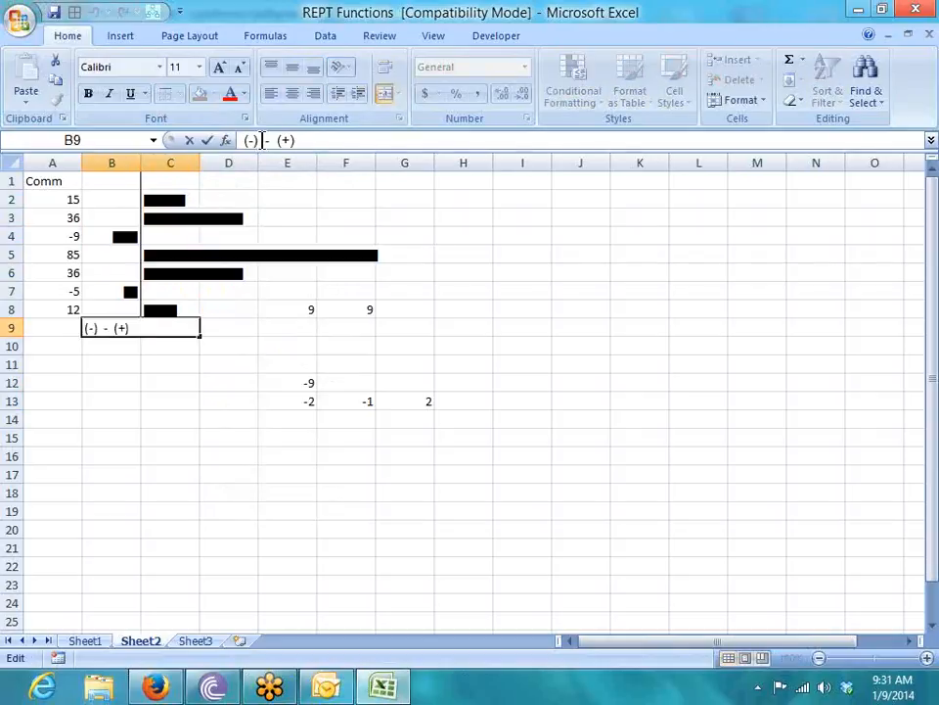
click(107, 395)
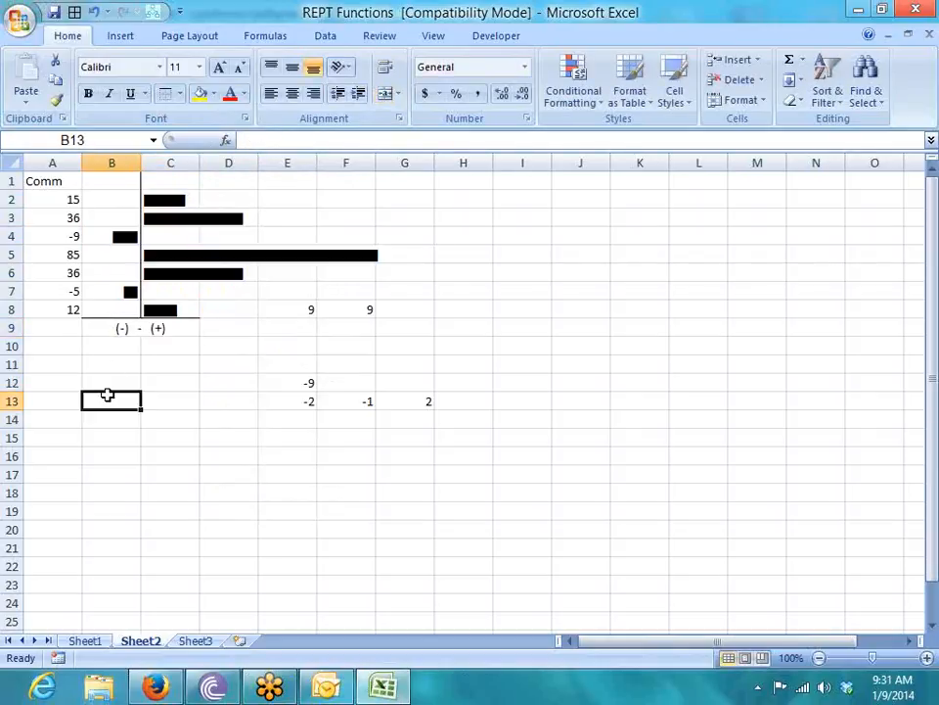
click(145, 329)
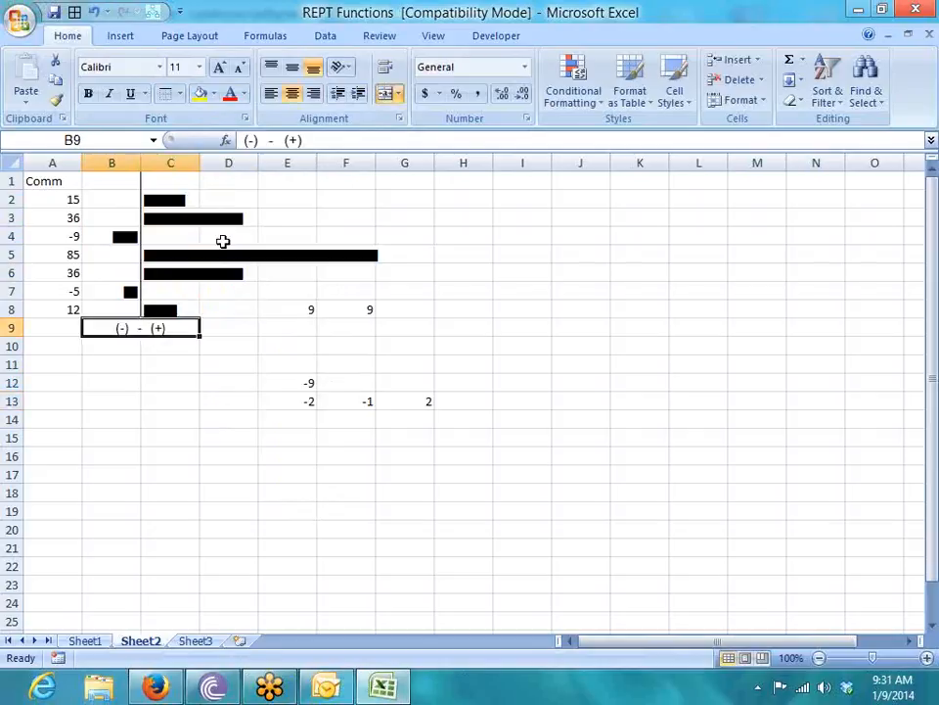
click(275, 140)
text(0)
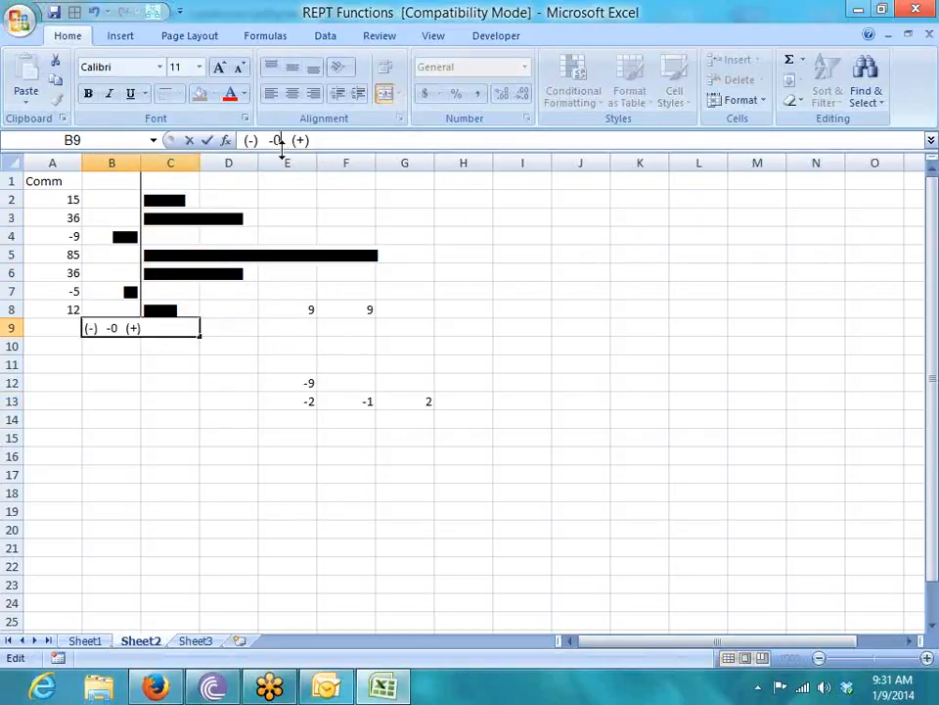
key(Right)
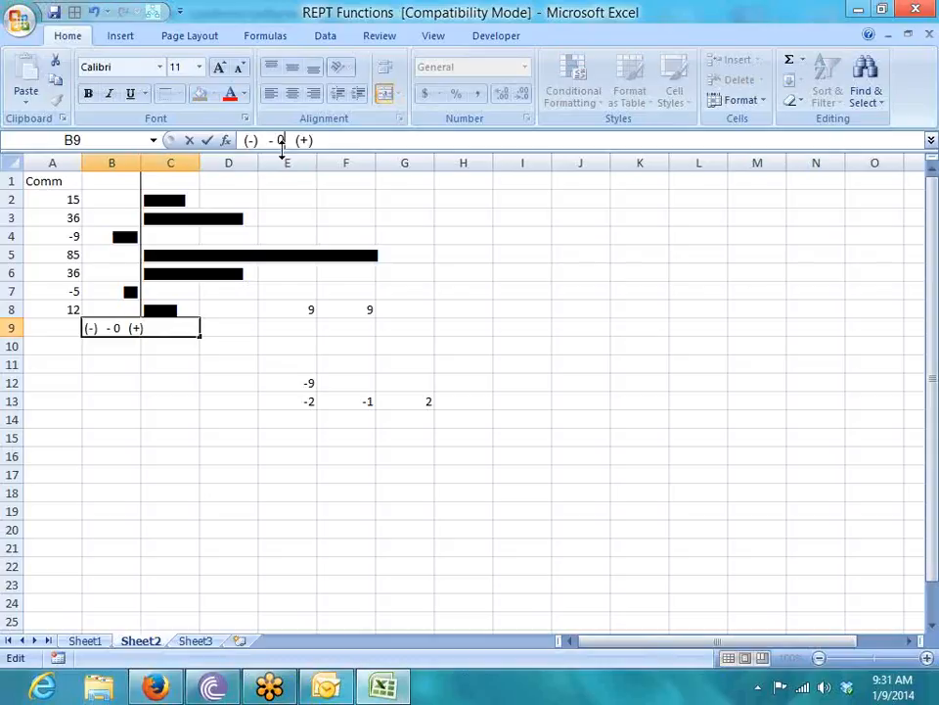
text(-)
key(Return)
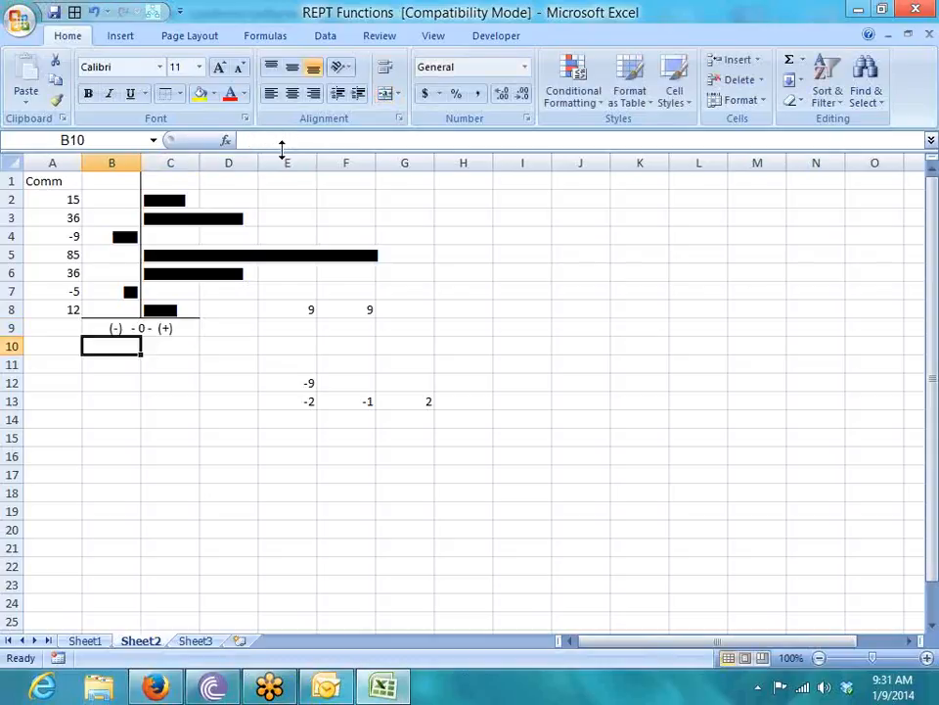
Set the font colour of the positive bars in C1:C8 to standard green.
click(167, 162)
click(168, 183)
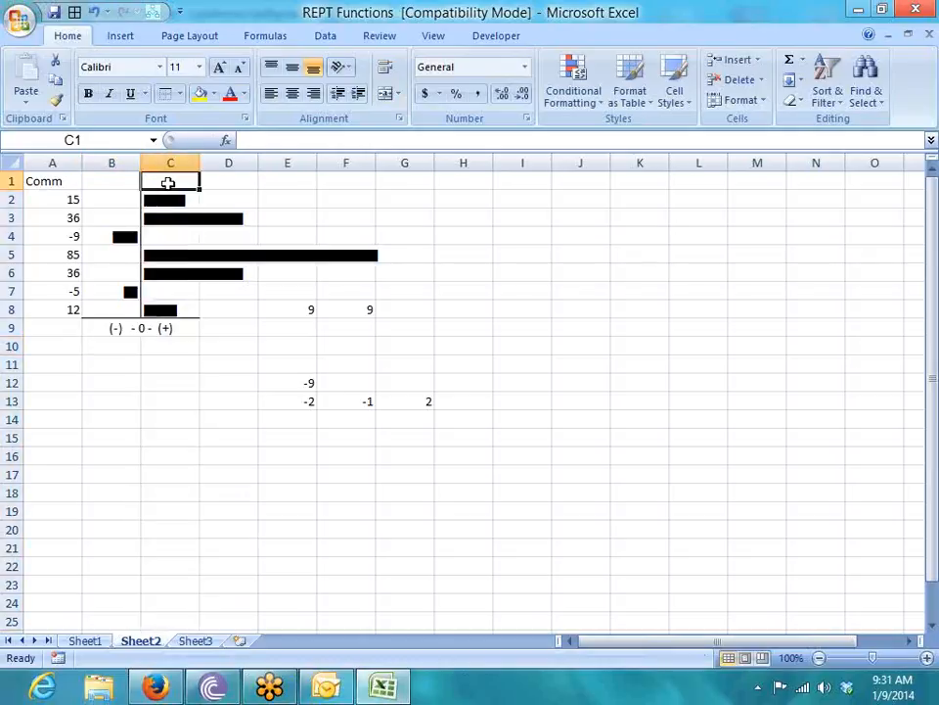
drag(168, 183, 168, 309)
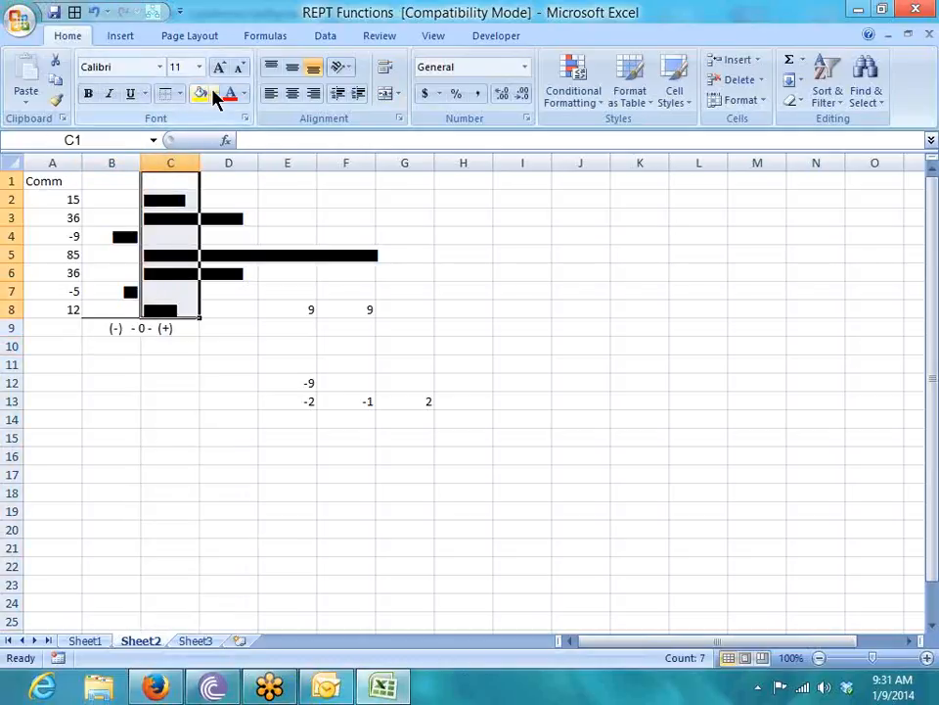
click(243, 93)
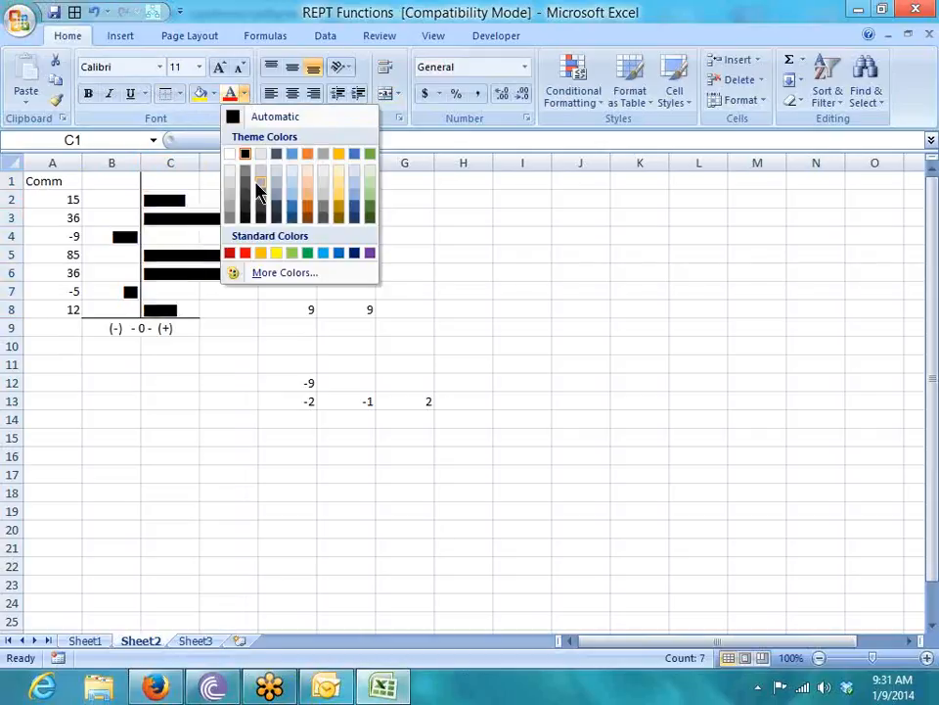
click(308, 254)
Set the font colour of the negative bars in B2:B8 to standard red.
drag(108, 198, 99, 306)
click(244, 93)
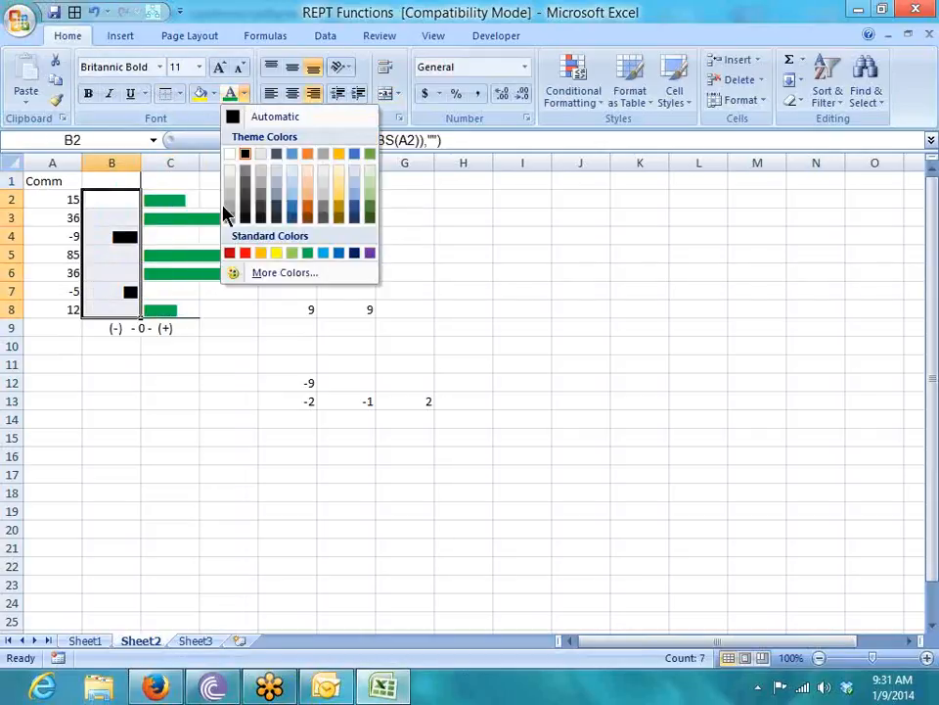
click(244, 254)
click(153, 367)
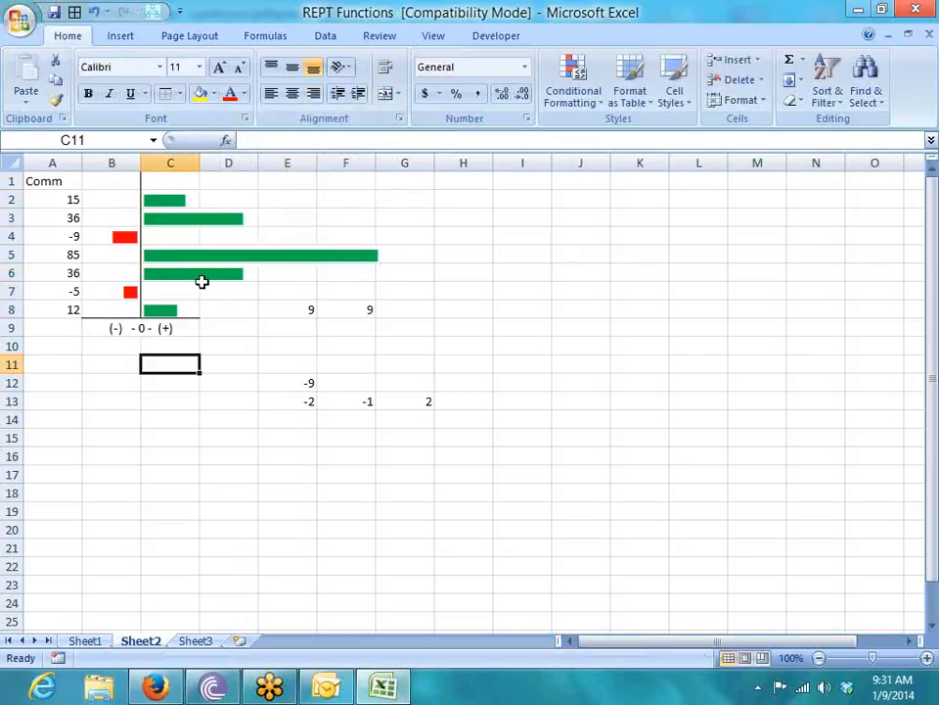
Clear the leftover test values in E7:H18 and hide the sheet's gridlines.
drag(285, 286, 456, 495)
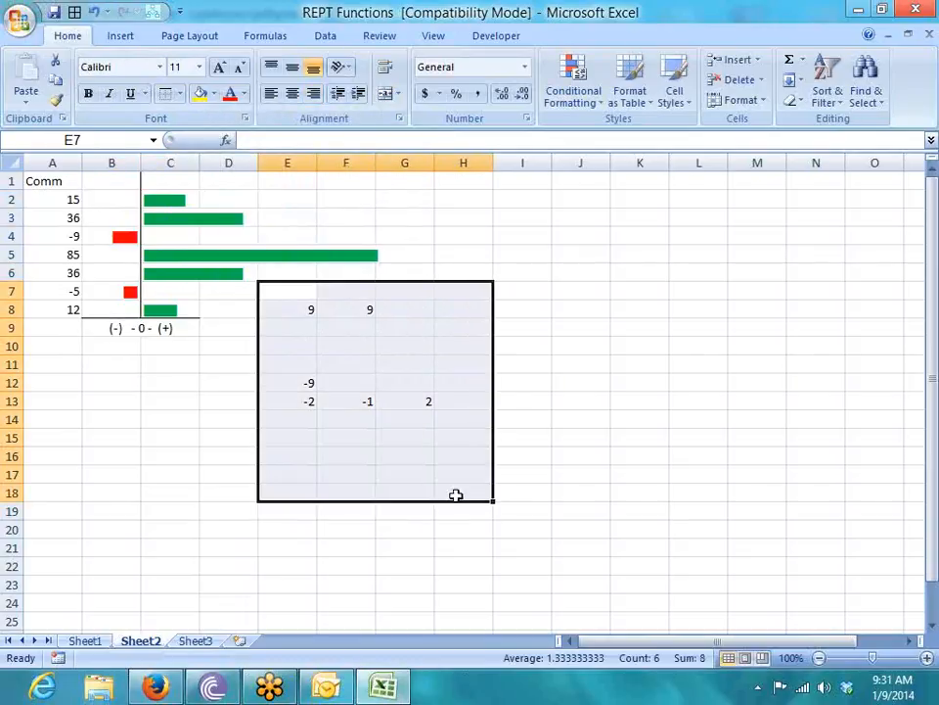
key(Delete)
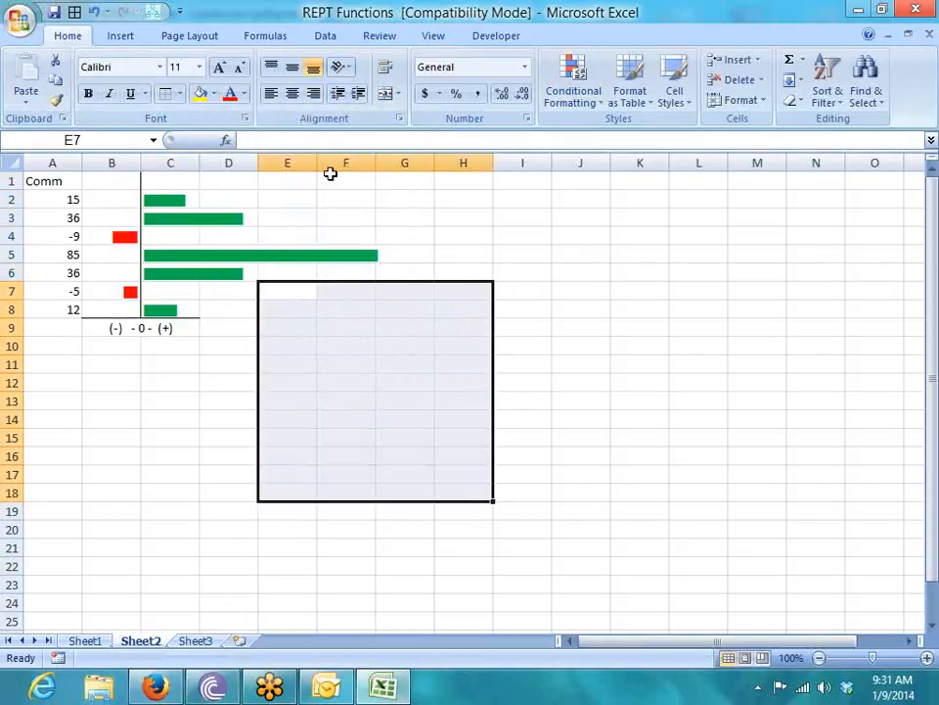
click(433, 36)
click(247, 84)
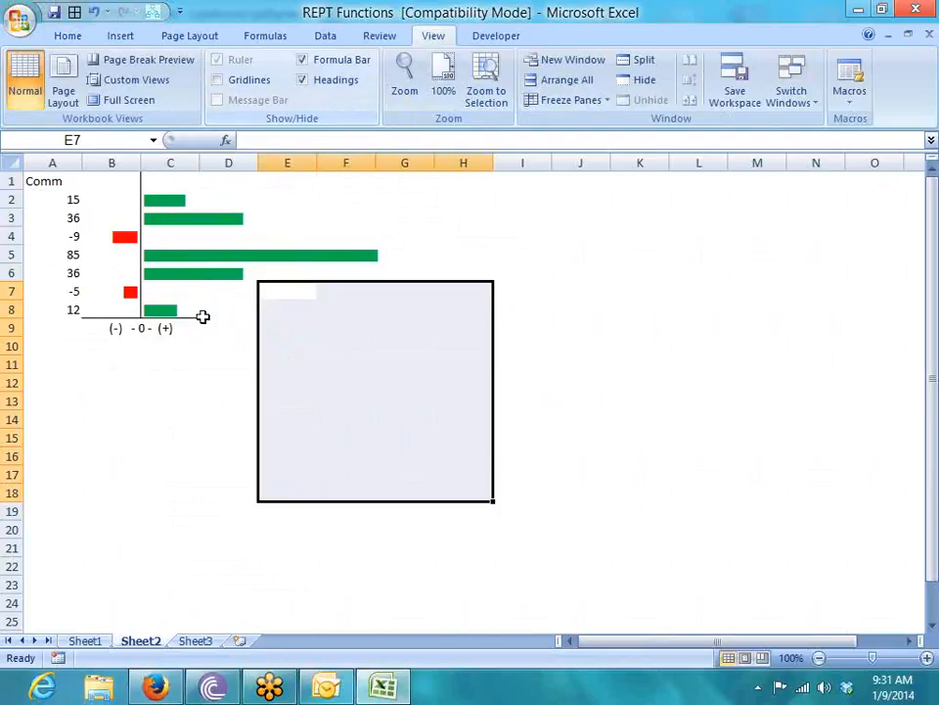
click(176, 382)
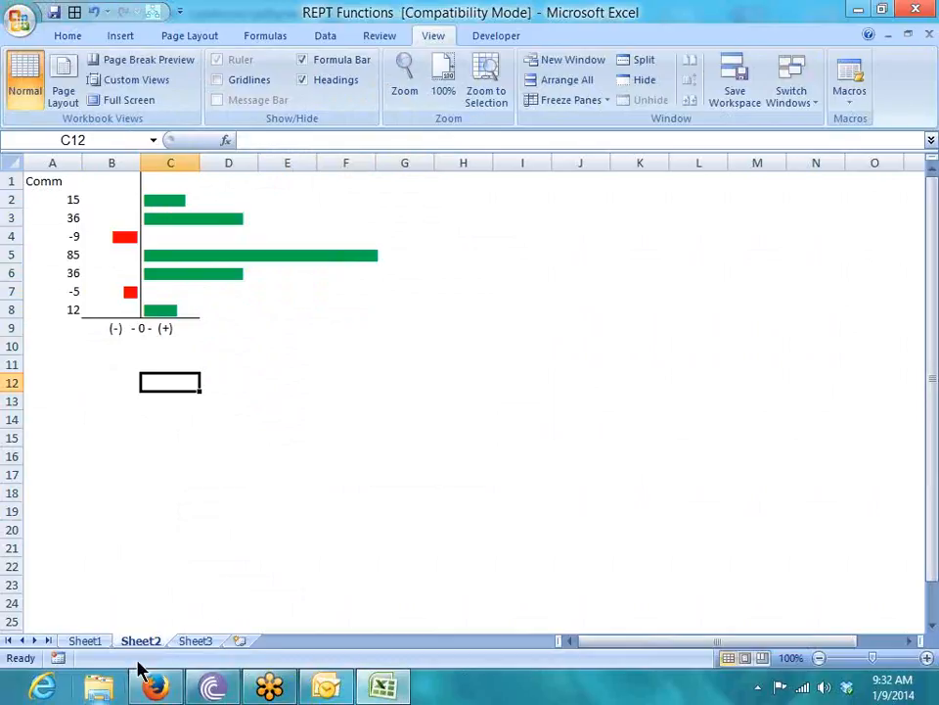
Switch to Sheet3 and select cell A2.
click(195, 641)
key(Down)
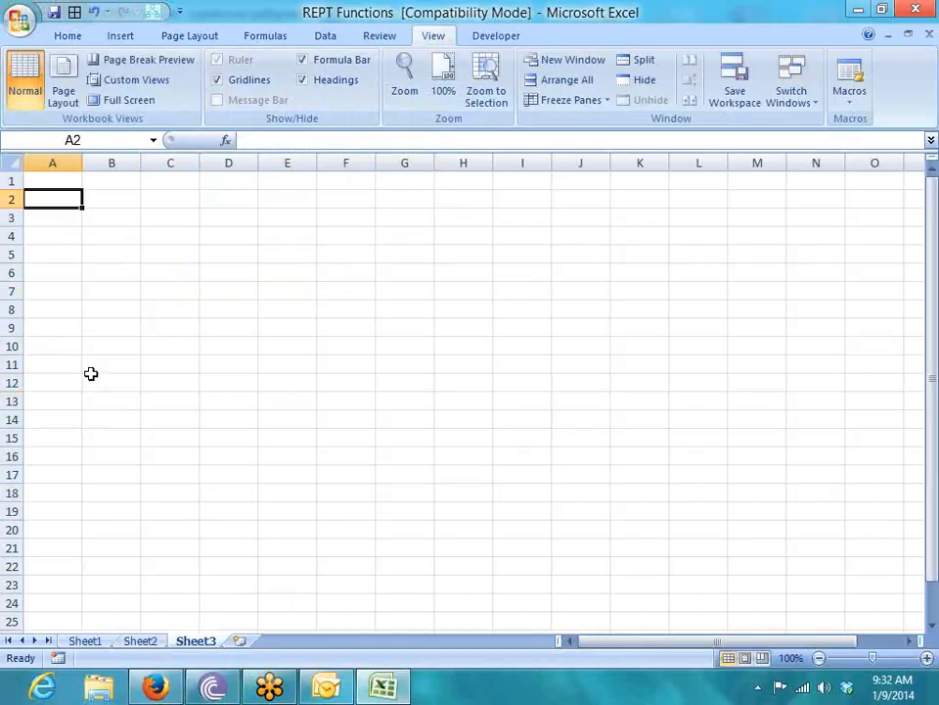
text(12)
key(BackSpace)
key(BackSpace)
text(45)
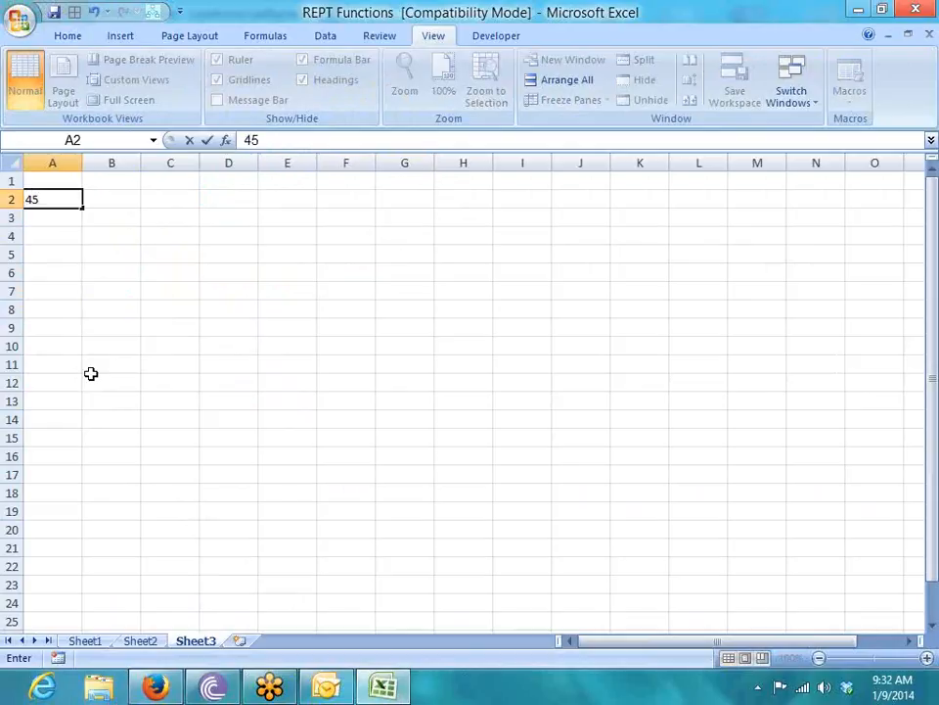
key(Escape)
Enter the sample values 4, 5, 6 and 8 across cells A2 to D2.
text(4)
key(Tab)
text(5)
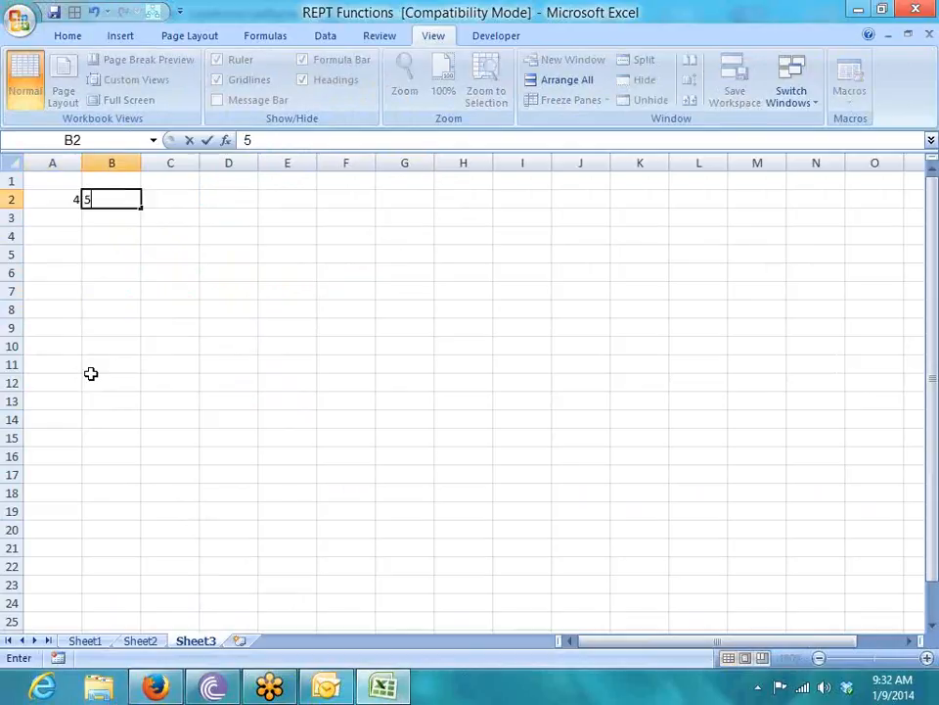
key(Tab)
text(68)
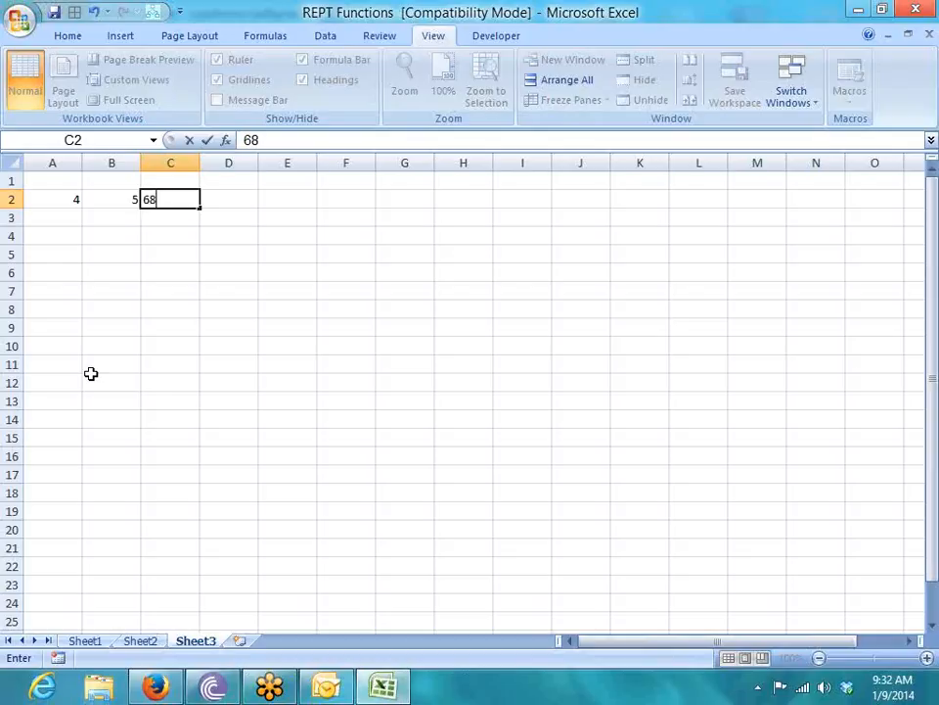
key(BackSpace)
key(Tab)
text(8)
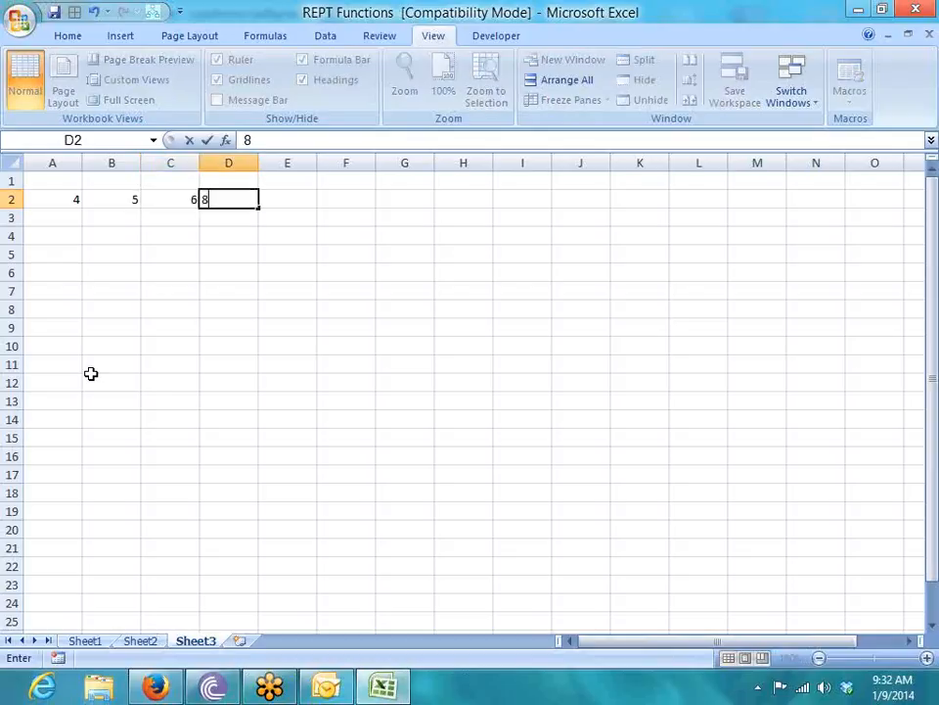
key(Tab)
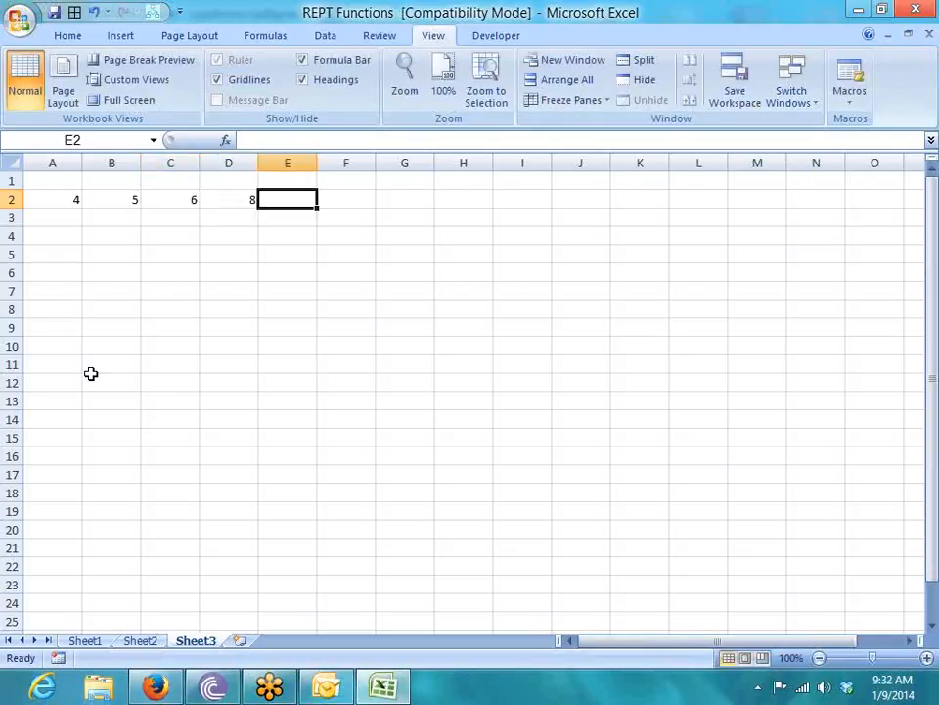
Start a formula in E2 with the REPT function.
text(=)
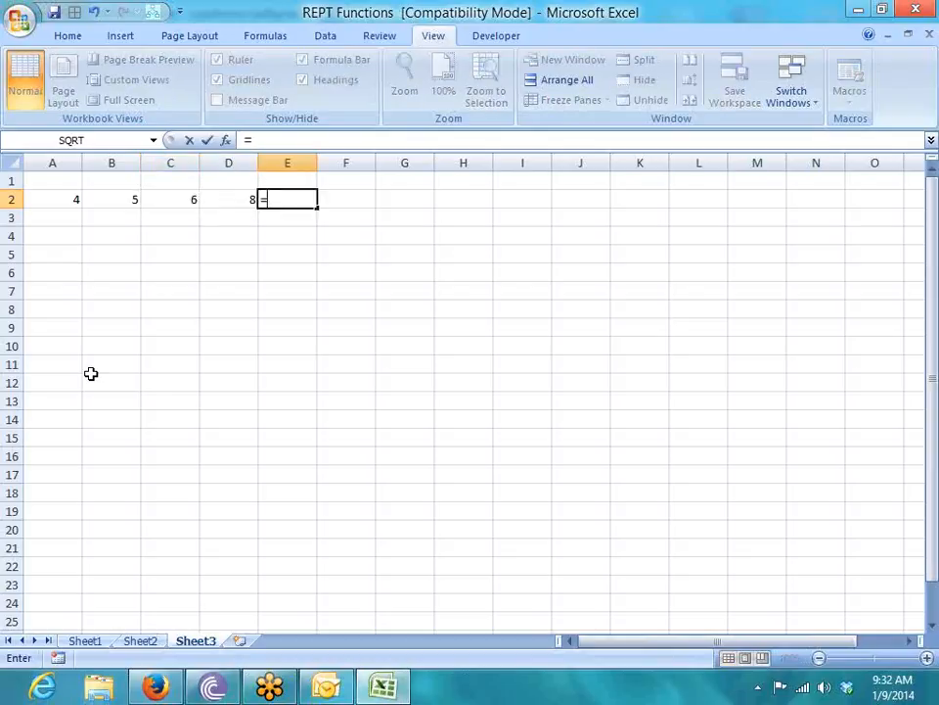
text(r)
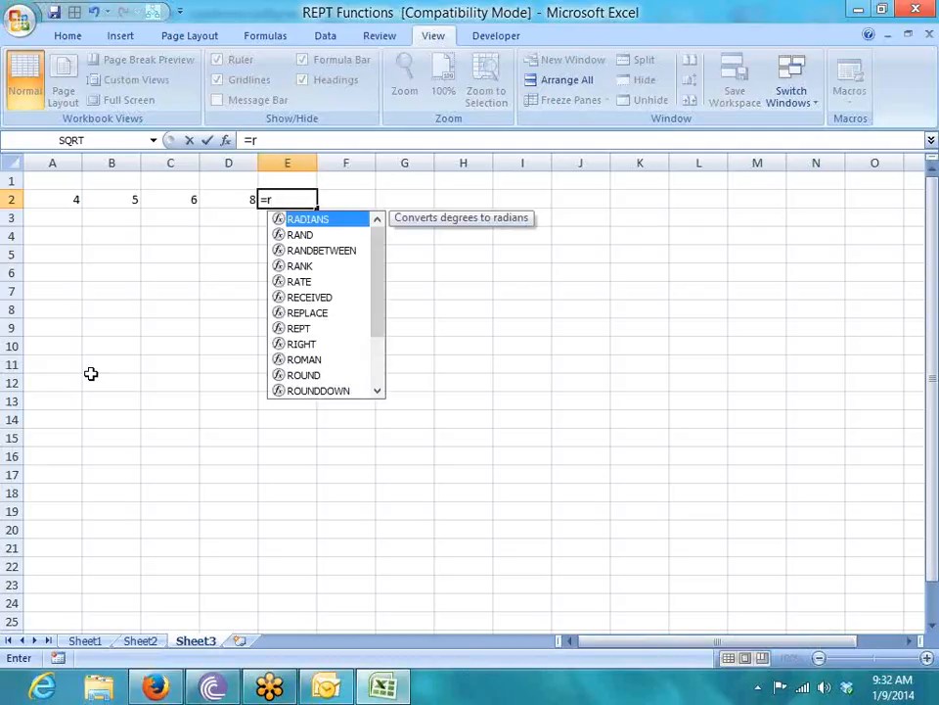
text(e)
key(Down)
key(Down)
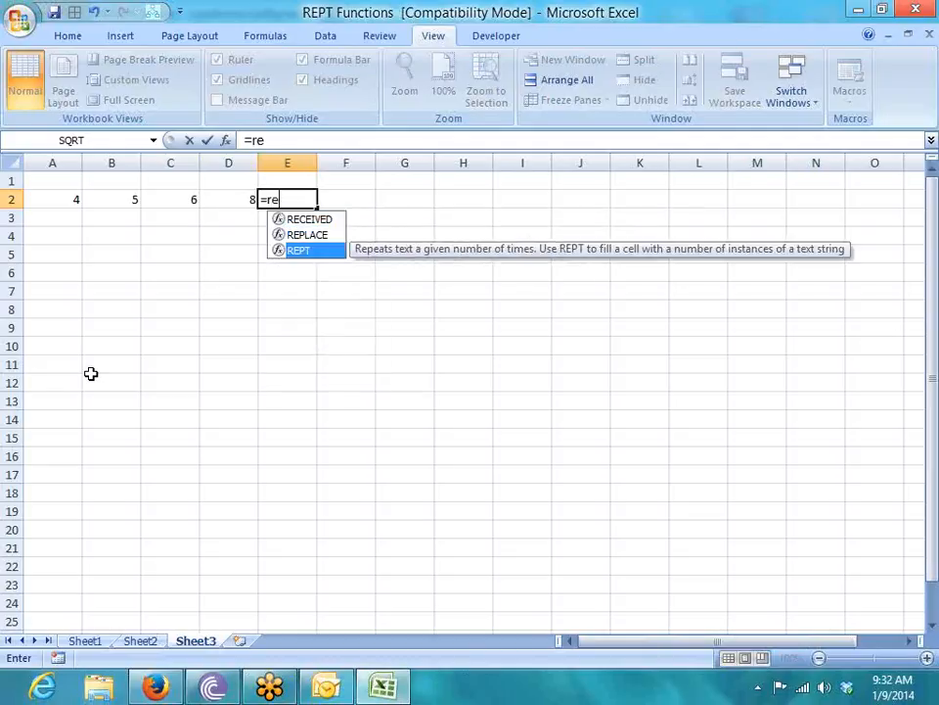
key(Tab)
key(Left)
key(Left)
key(Left)
key(Left)
key(BackSpace)
key(BackSpace)
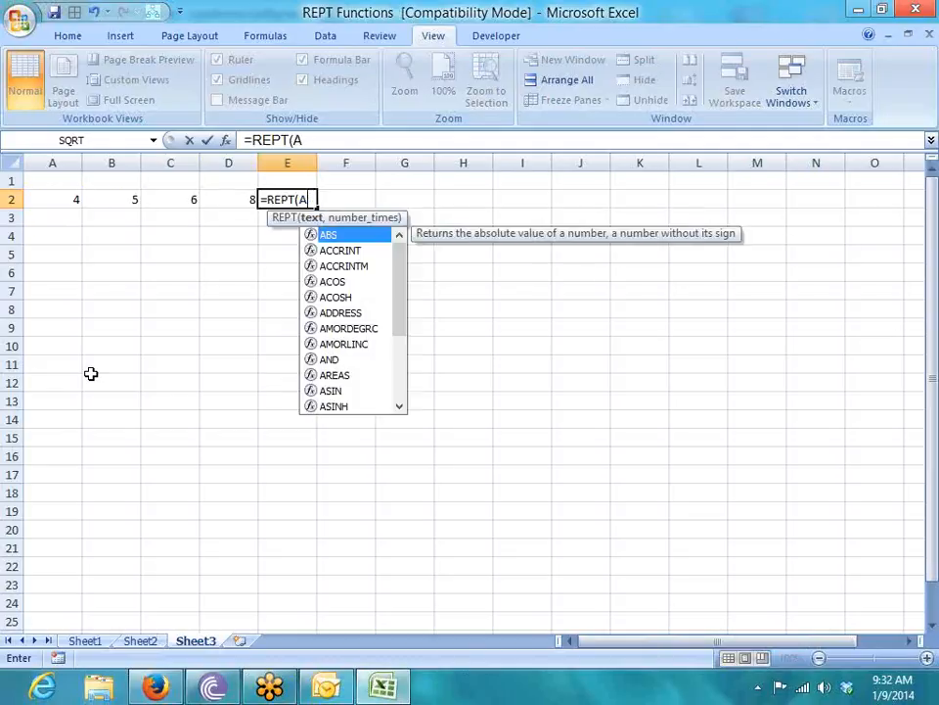
Complete the E2 formula as =REPT("|",A2).
text(")
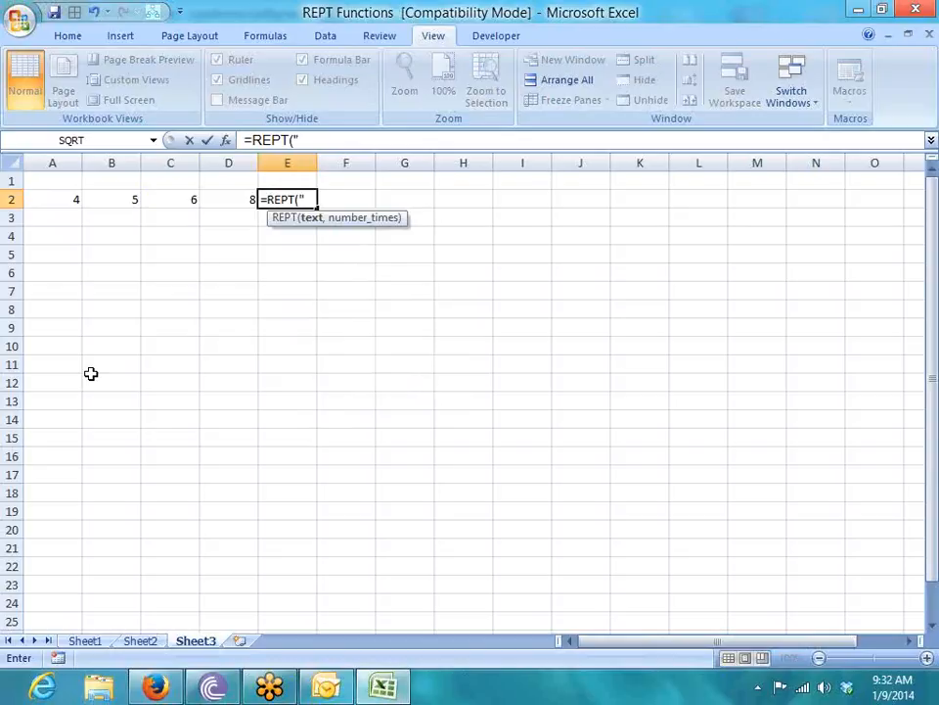
text(|",)
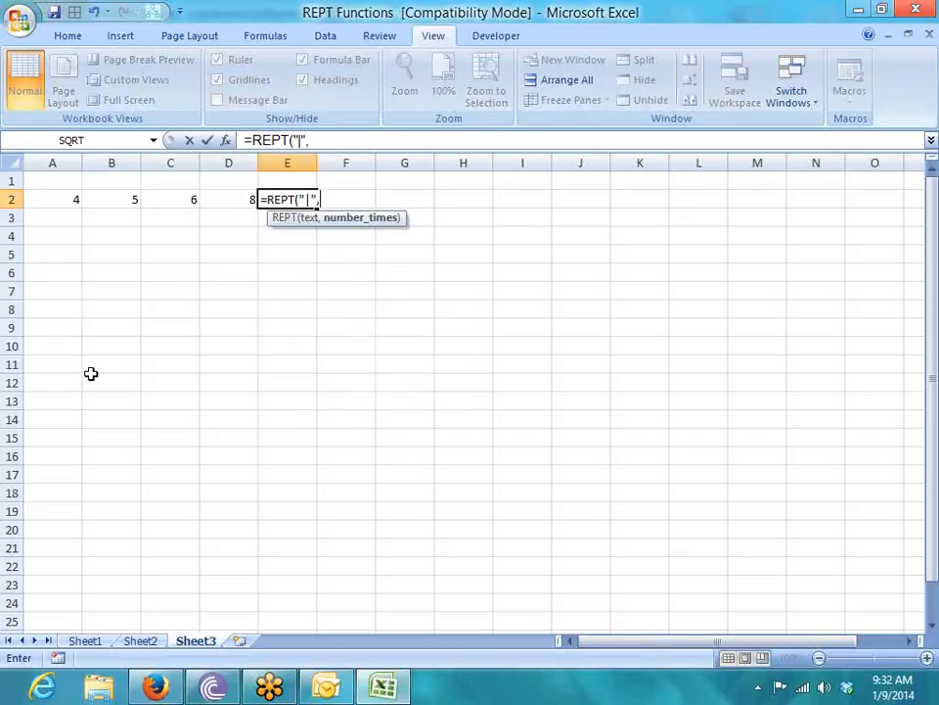
key(Left)
key(Left)
key(Left)
key(Left)
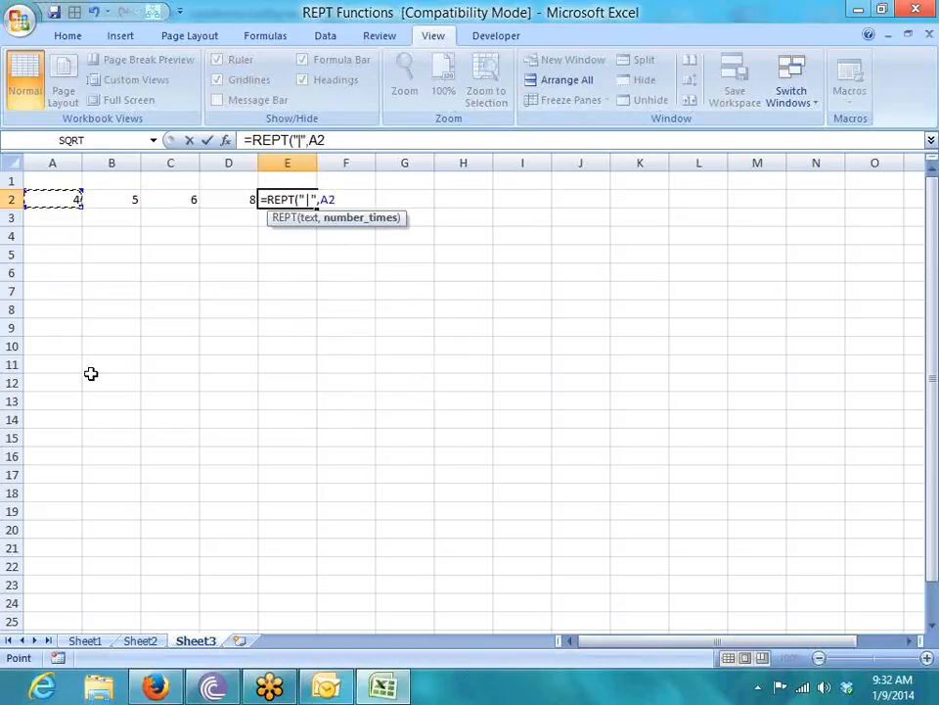
text())
key(Return)
key(Up)
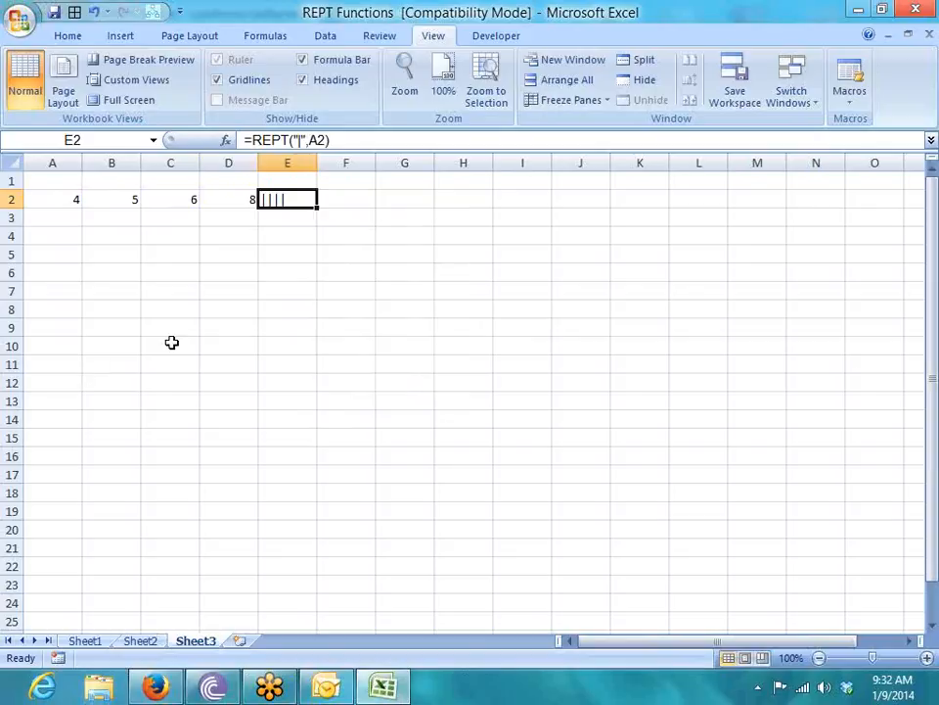
Append a line break to the E2 formula by adding &CHAR(10)& after REPT("|",A2).
click(344, 142)
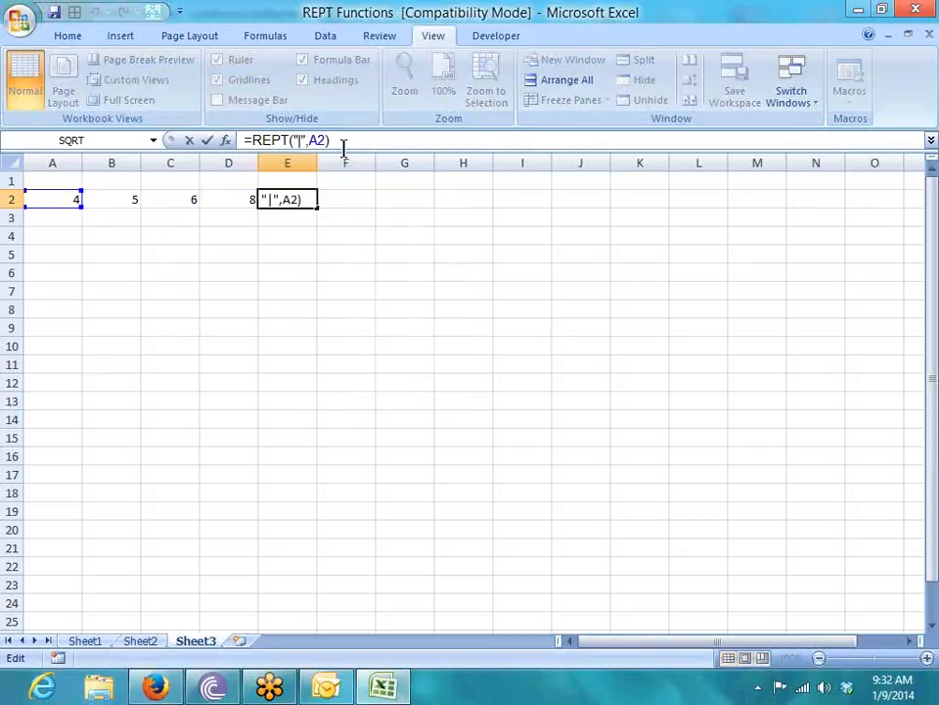
text(&ch)
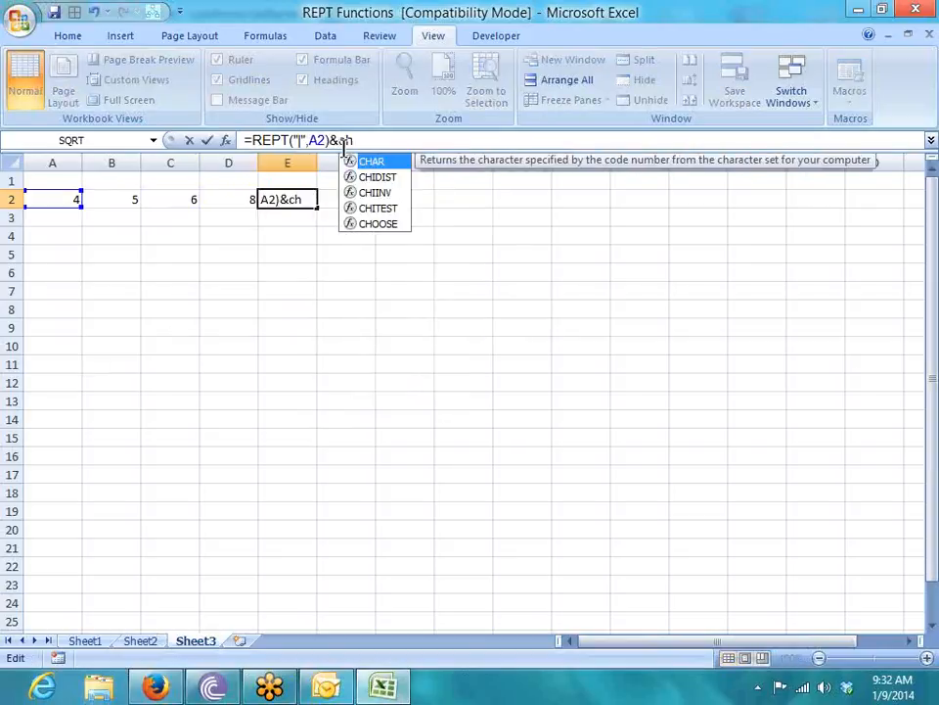
key(Tab)
text(10)
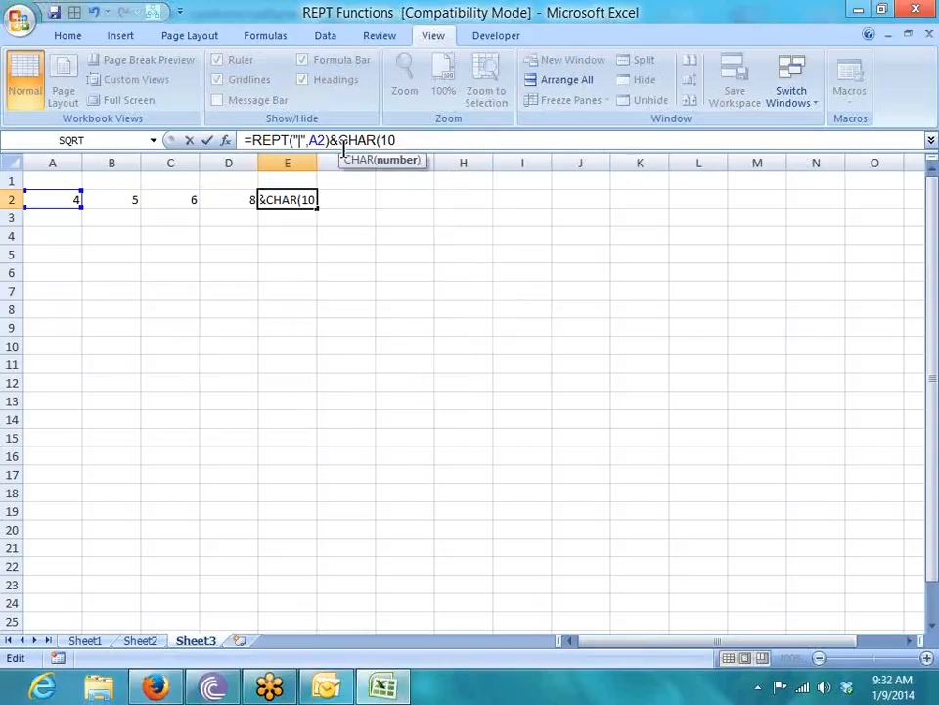
text()&)
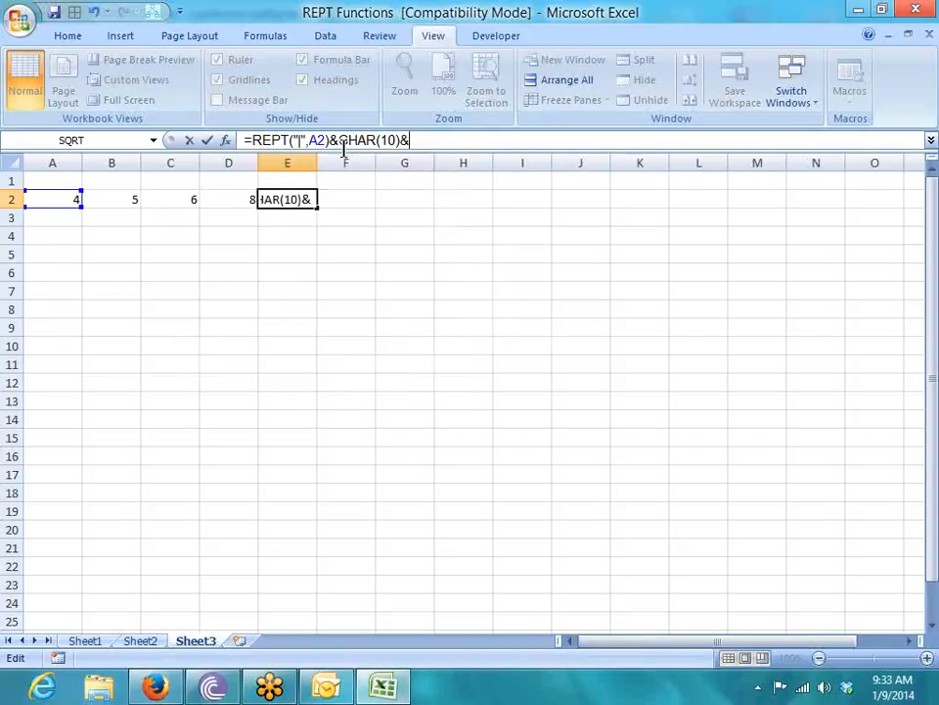
Add REPT("|",B2) to the end of the E2 formula.
text(re)
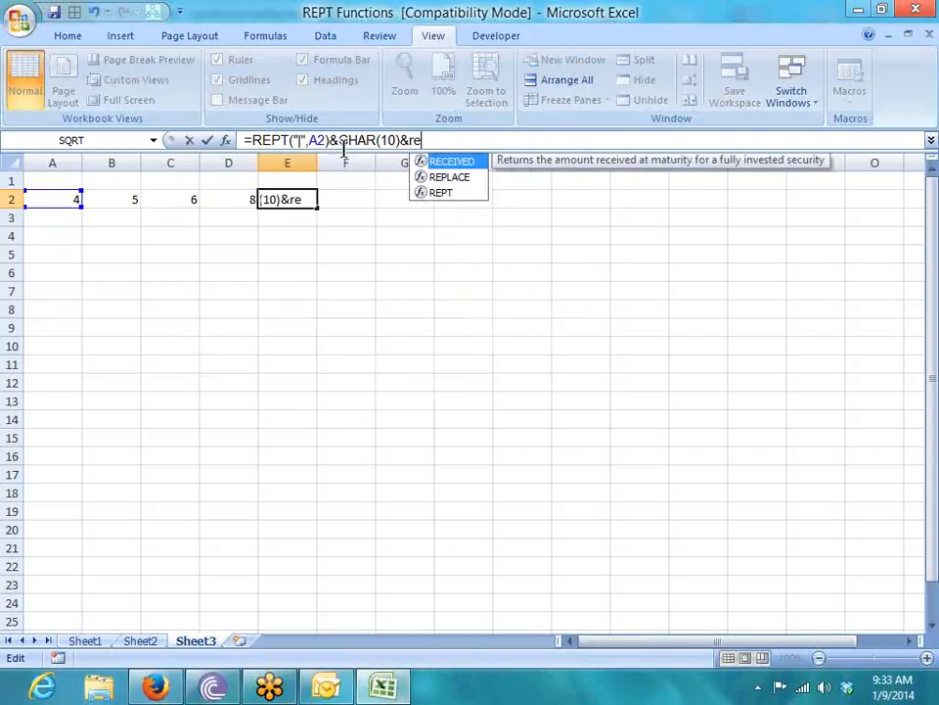
key(Down)
key(Down)
key(Tab)
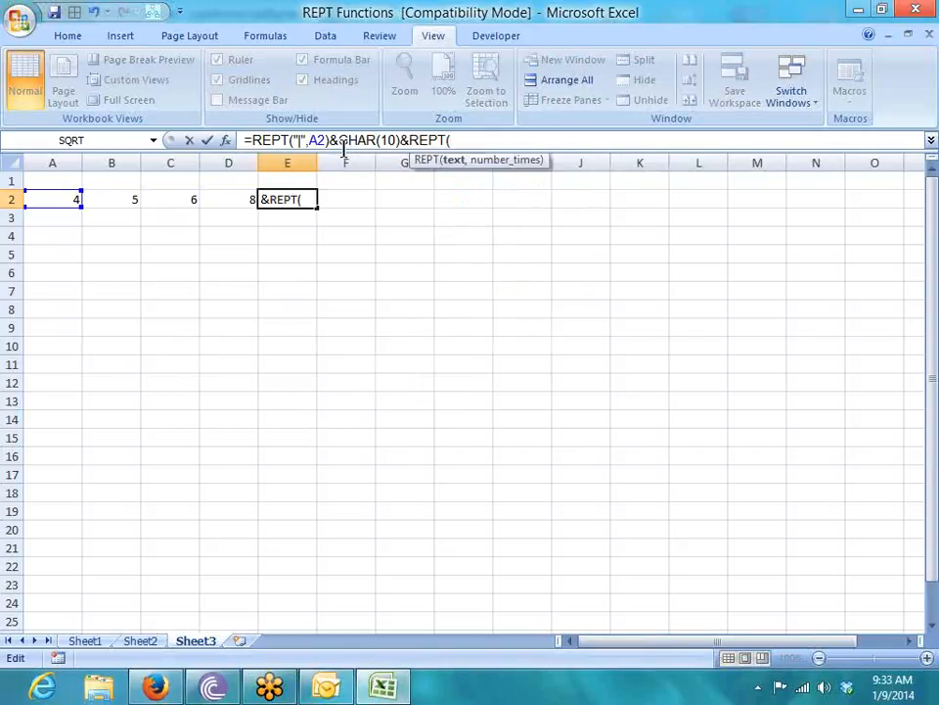
text("|",)
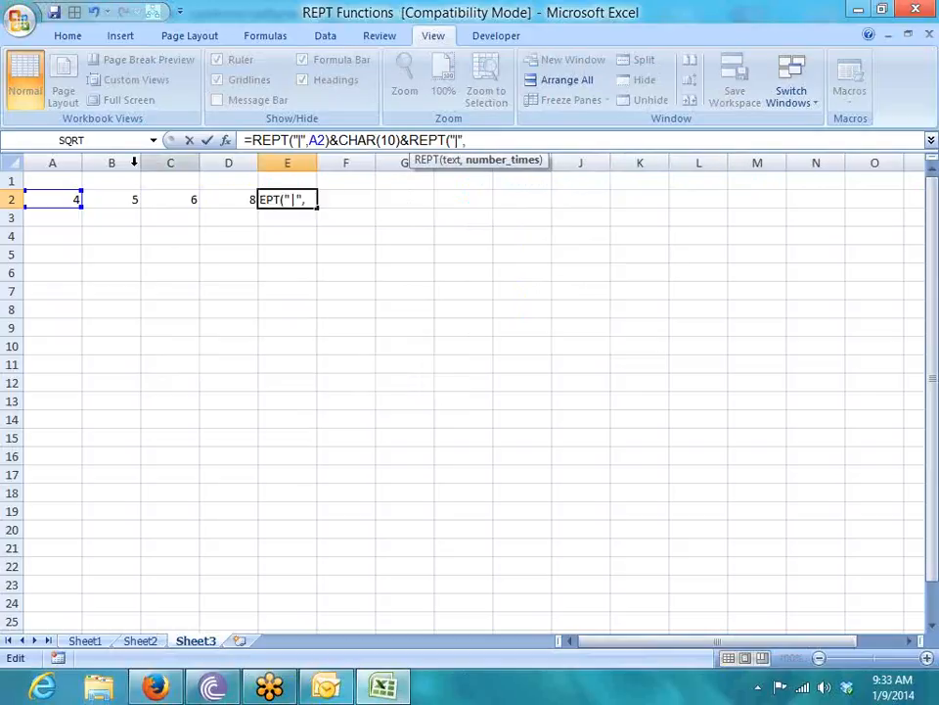
click(110, 198)
text())
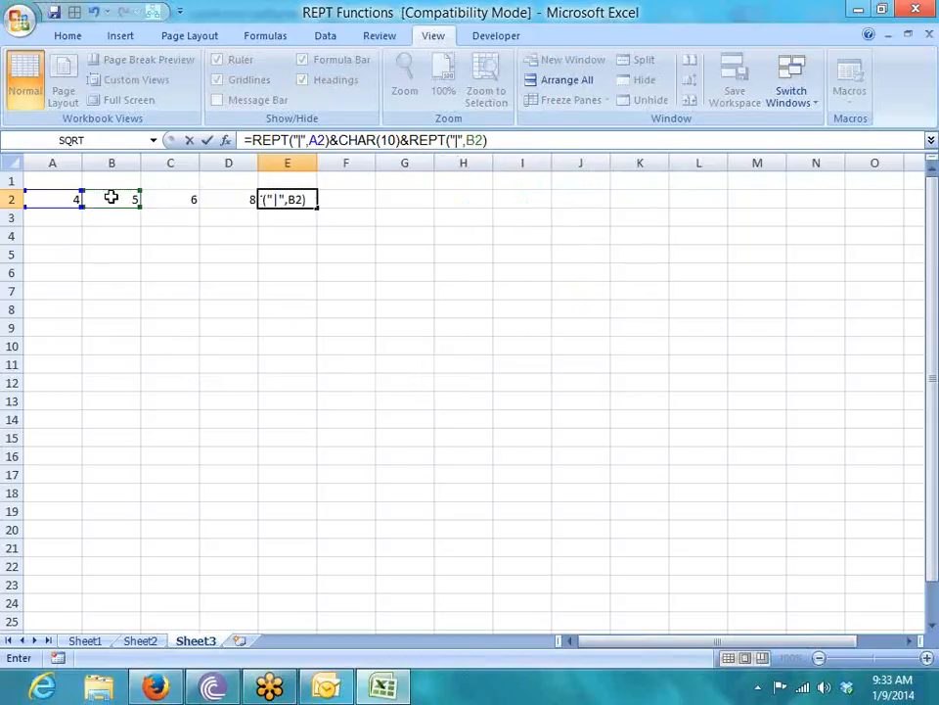
Append &CHAR(10)& after the B2 segment of the E2 formula.
text(&cha)
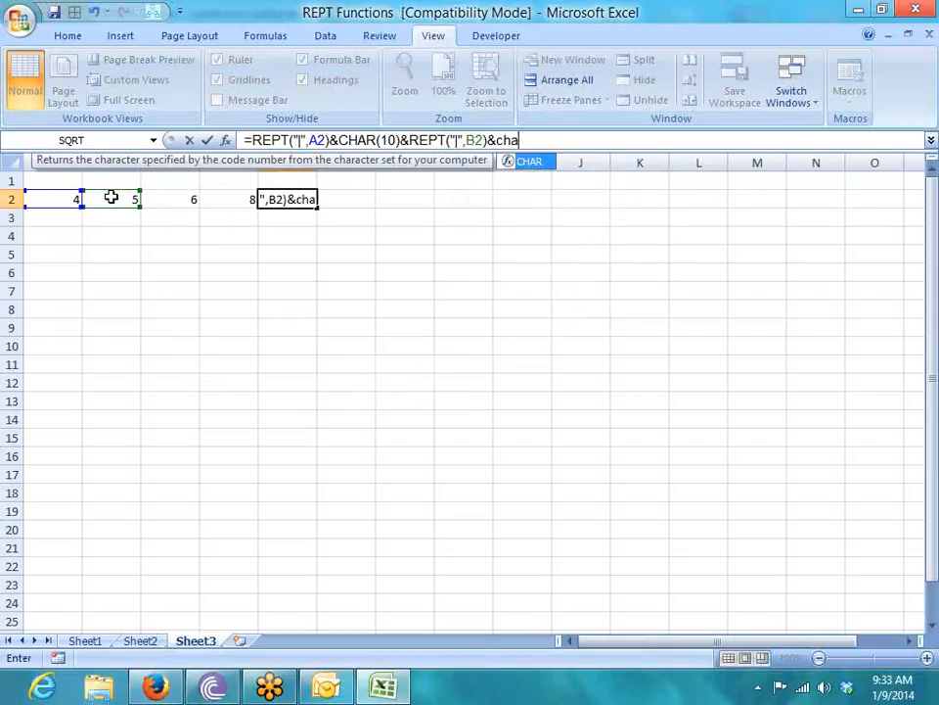
key(Tab)
text(10)
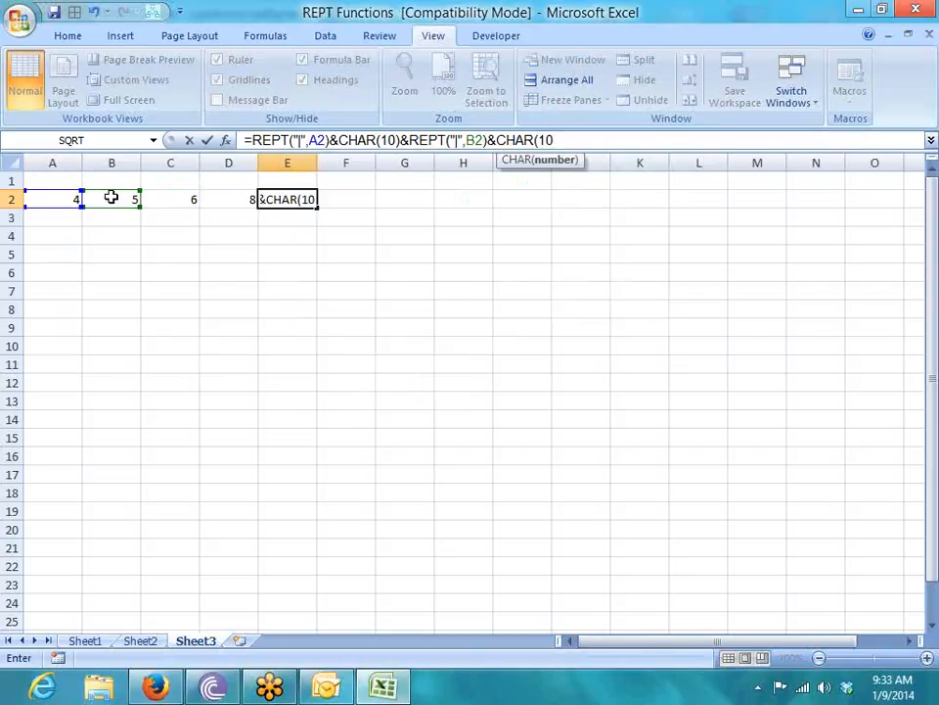
text(_))
key(BackSpace)
key(BackSpace)
text())
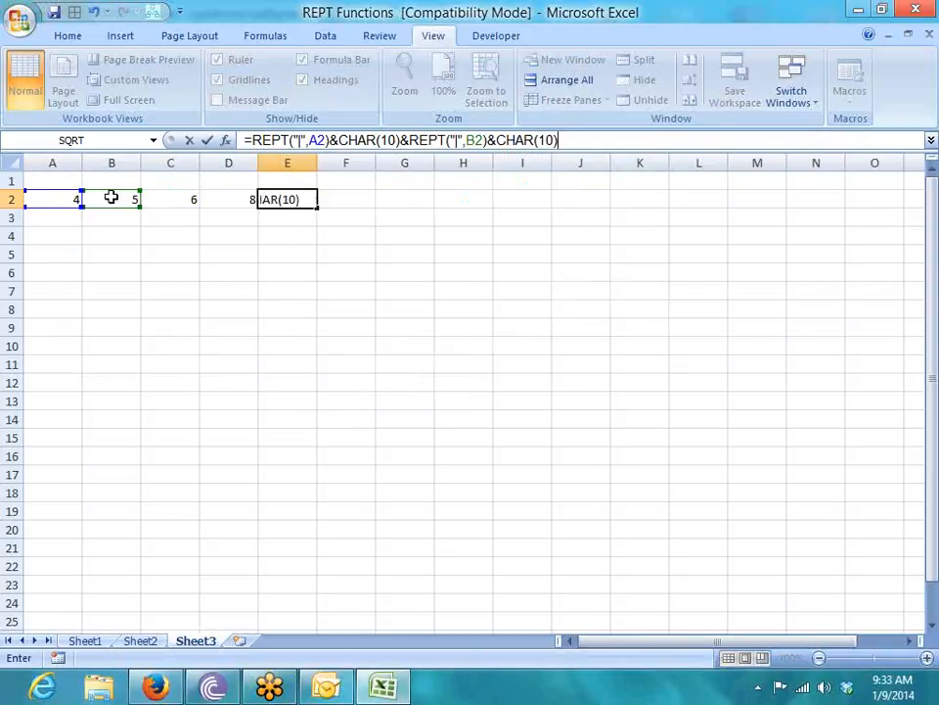
text(&)
Copy the REPT("|",B2)&CHAR(10) segment and paste it at the end of the E2 formula.
drag(400, 140, 507, 140)
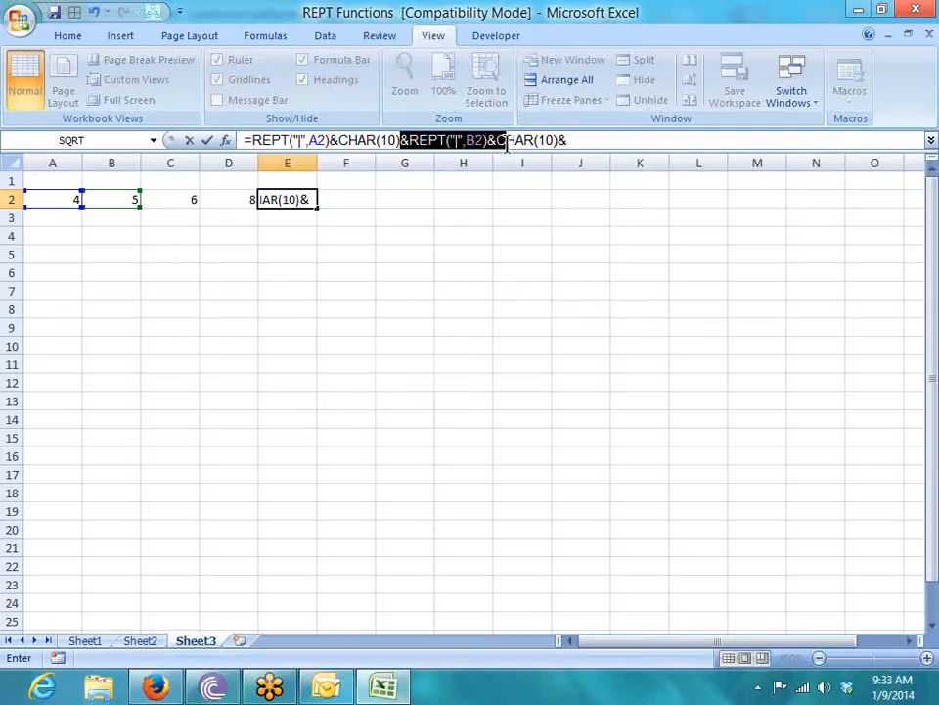
click(425, 140)
drag(409, 140, 557, 142)
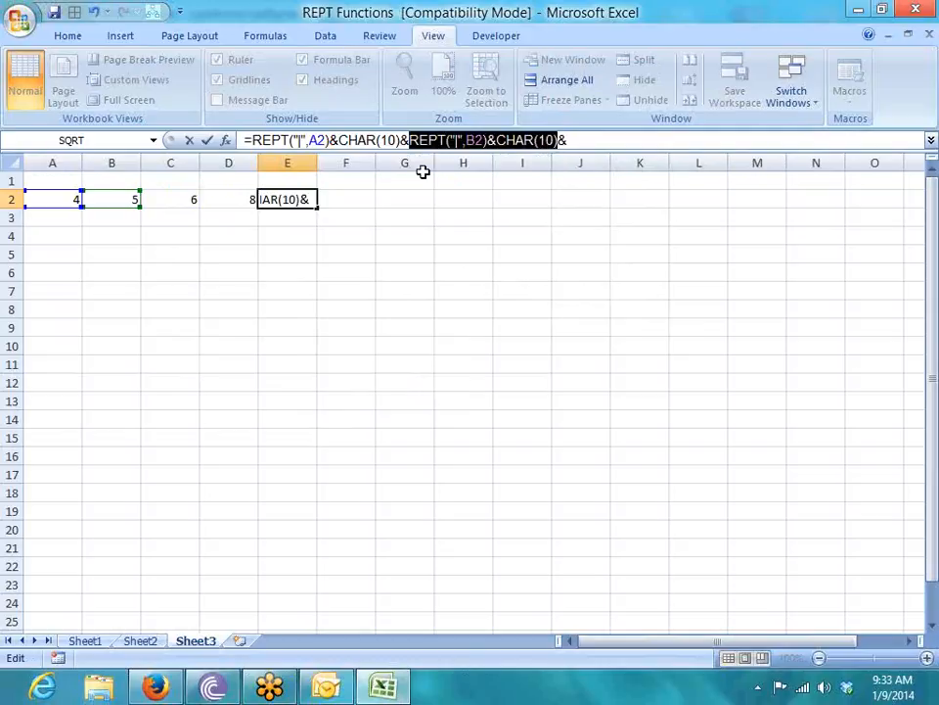
click(589, 142)
key(ctrl+v)
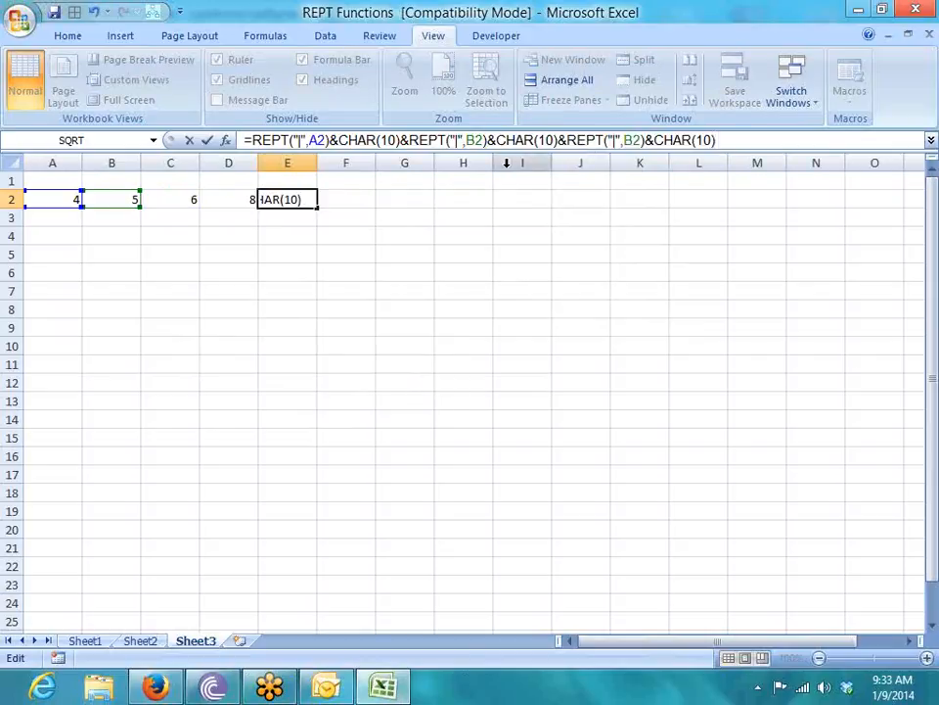
Change the cell reference in the pasted REPT segment to C2.
text(2)
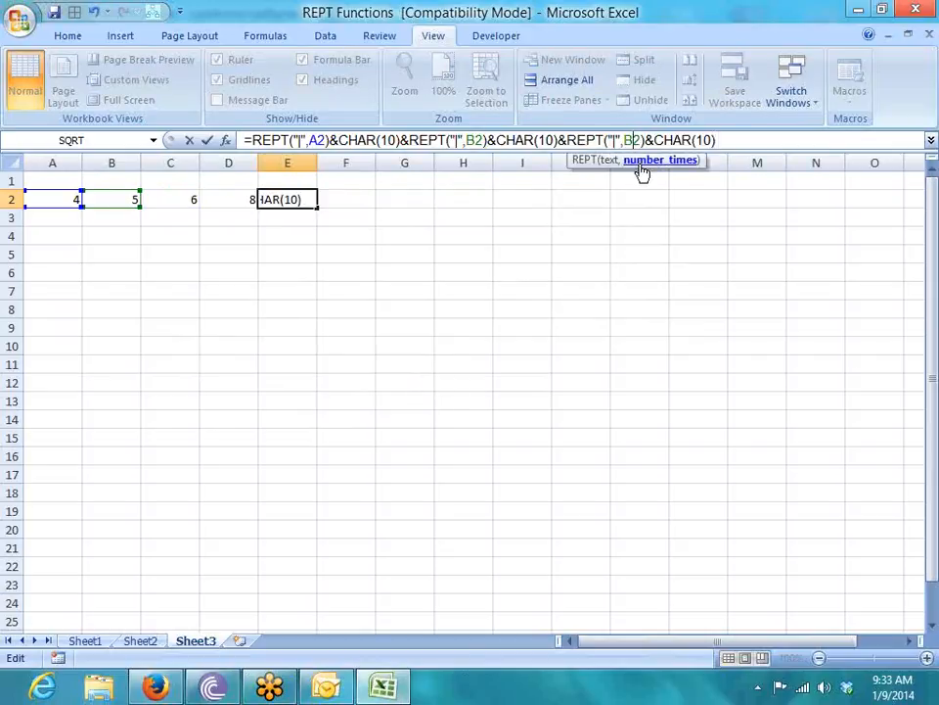
key(Left)
key(Left)
key(Left)
key(Left)
key(Left)
key(Left)
key(Left)
key(Left)
key(Left)
key(Left)
key(Left)
key(BackSpace)
text(c)
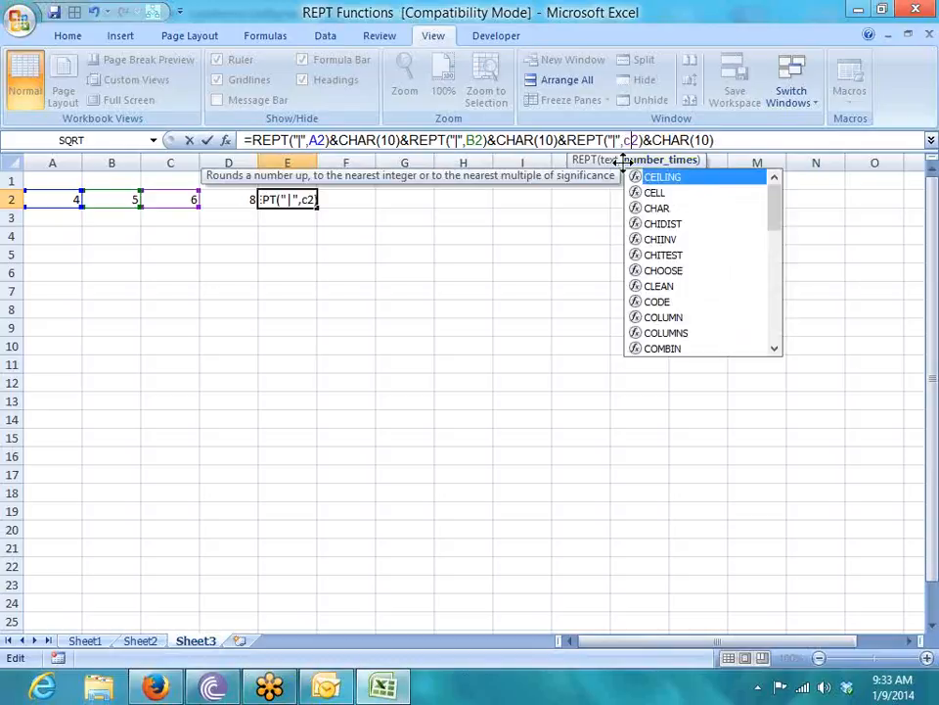
Append & and another pasted REPT segment, change its reference to D2, and commit the E2 formula.
click(720, 141)
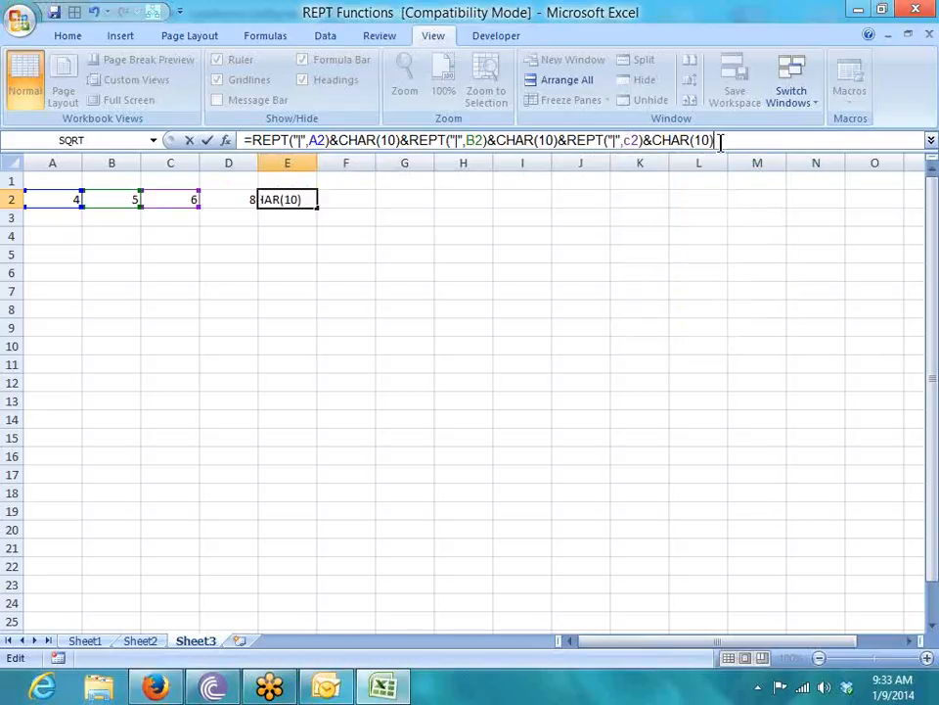
text(&)
key(ctrl+v)
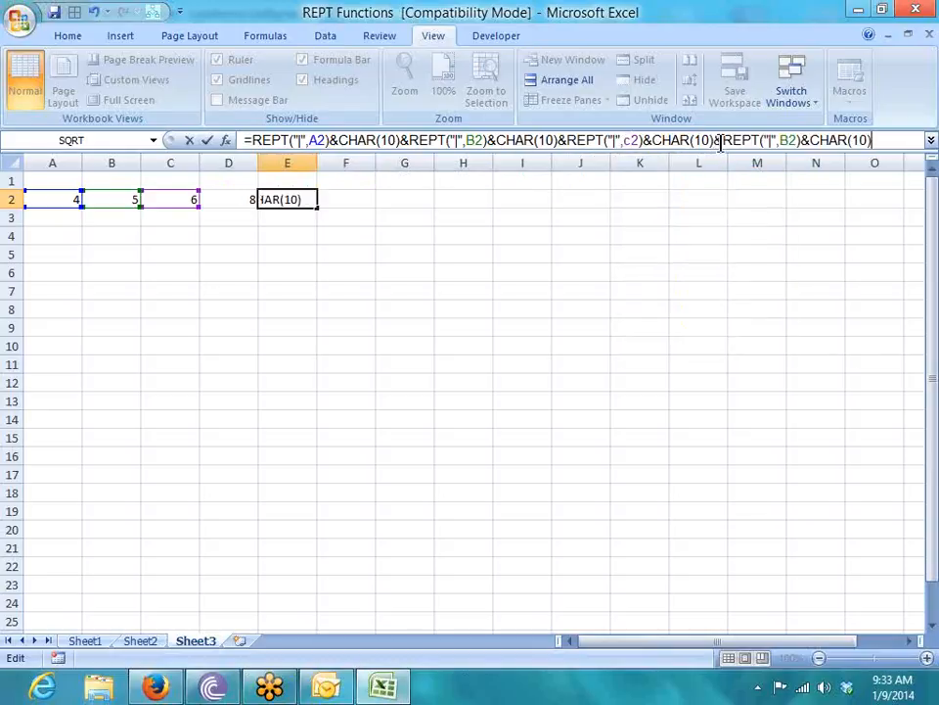
click(789, 140)
key(BackSpace)
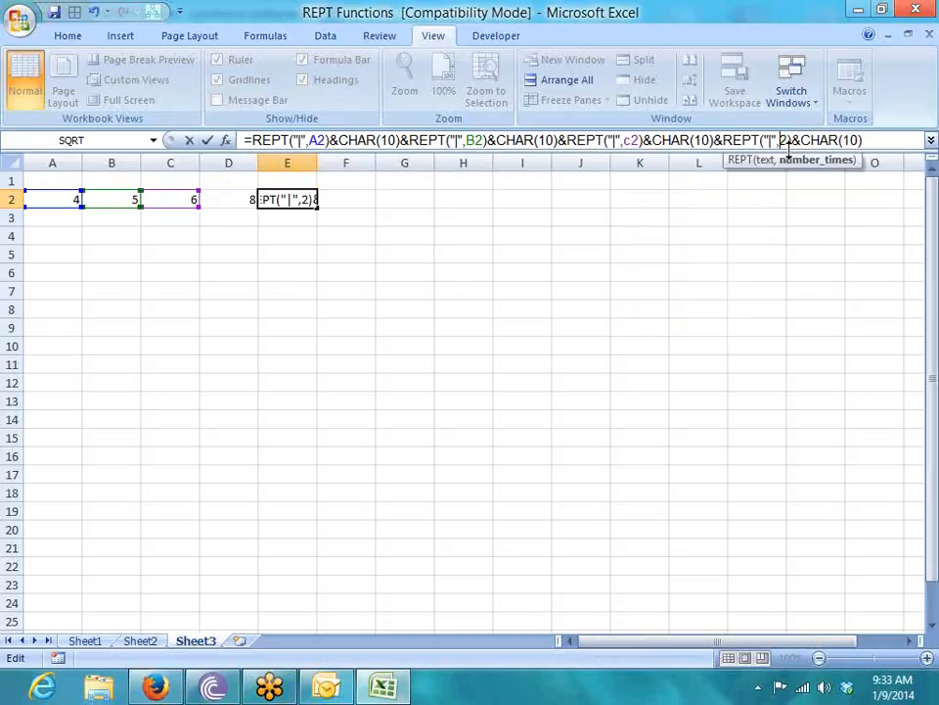
text(d)
key(Return)
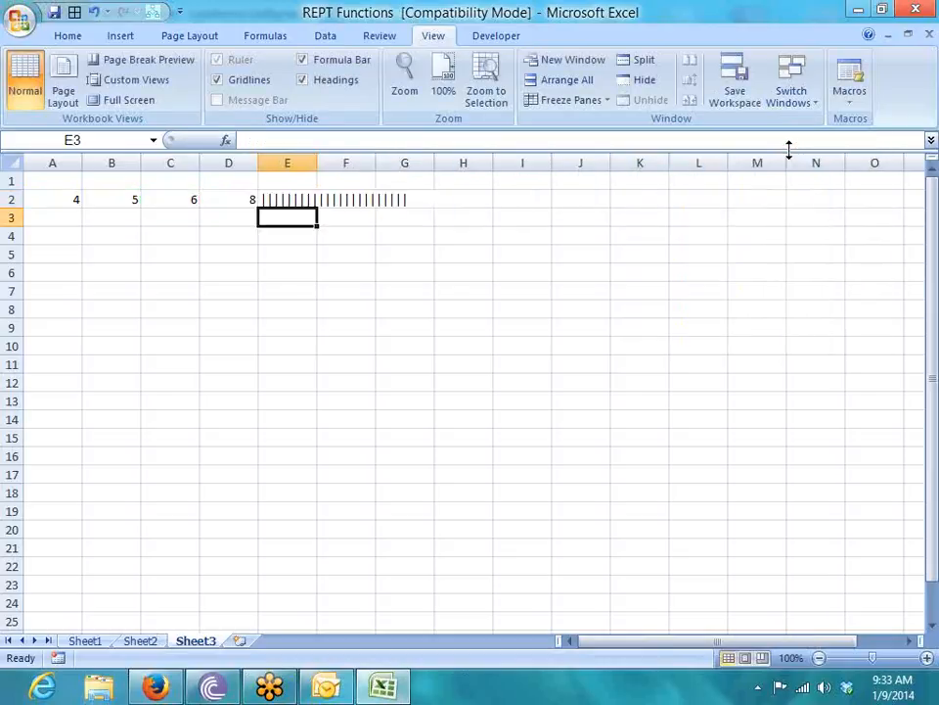
key(Up)
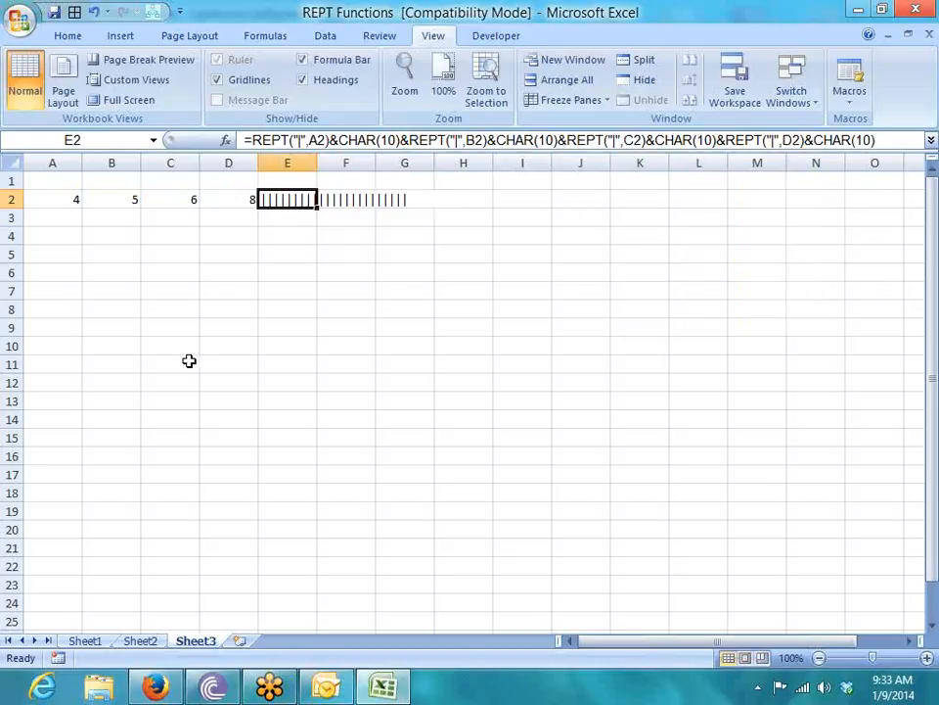
click(153, 686)
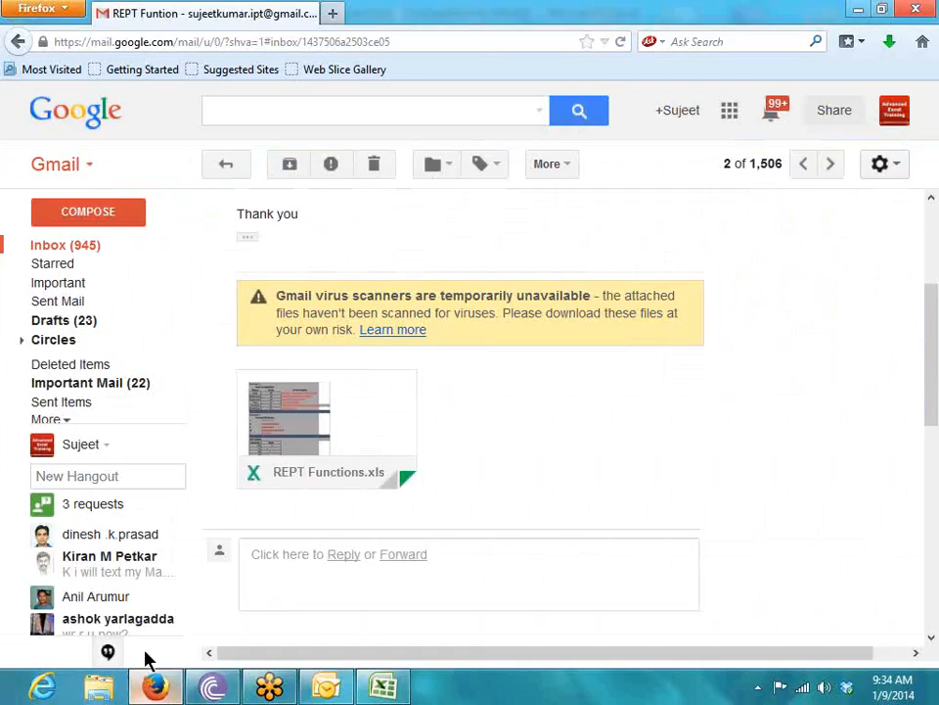
click(59, 254)
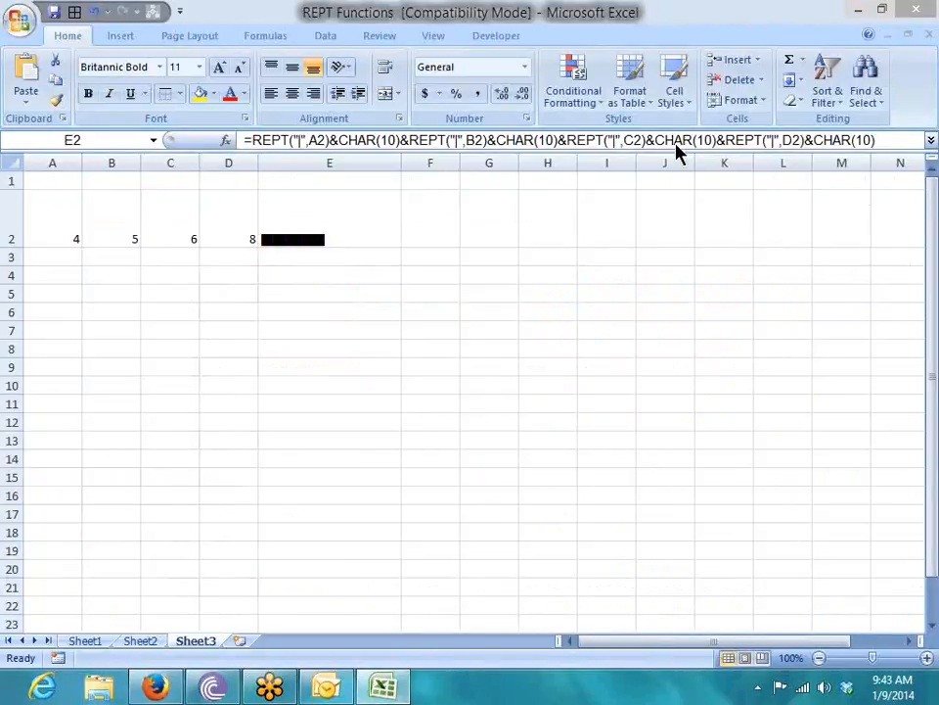
Turn on text wrapping for cell E2 and set its text orientation to 90 degrees.
click(293, 220)
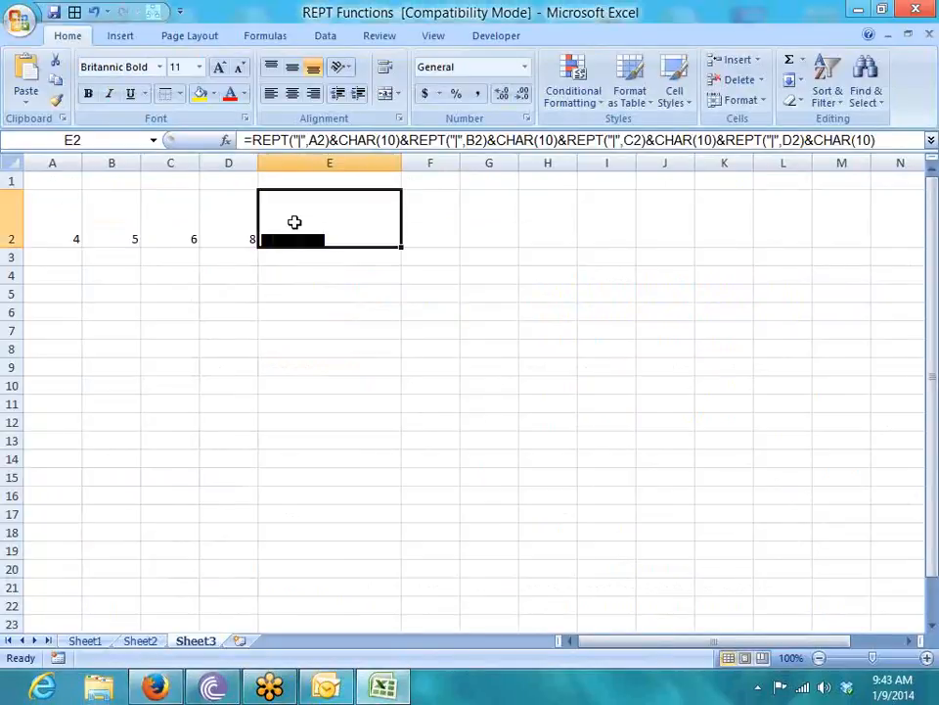
click(386, 74)
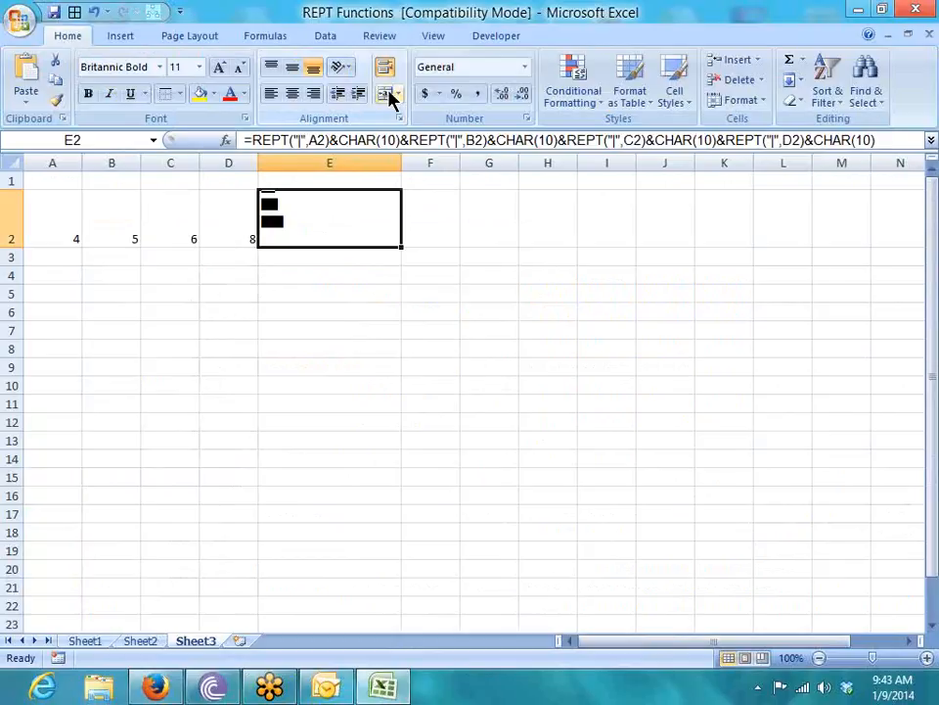
click(399, 119)
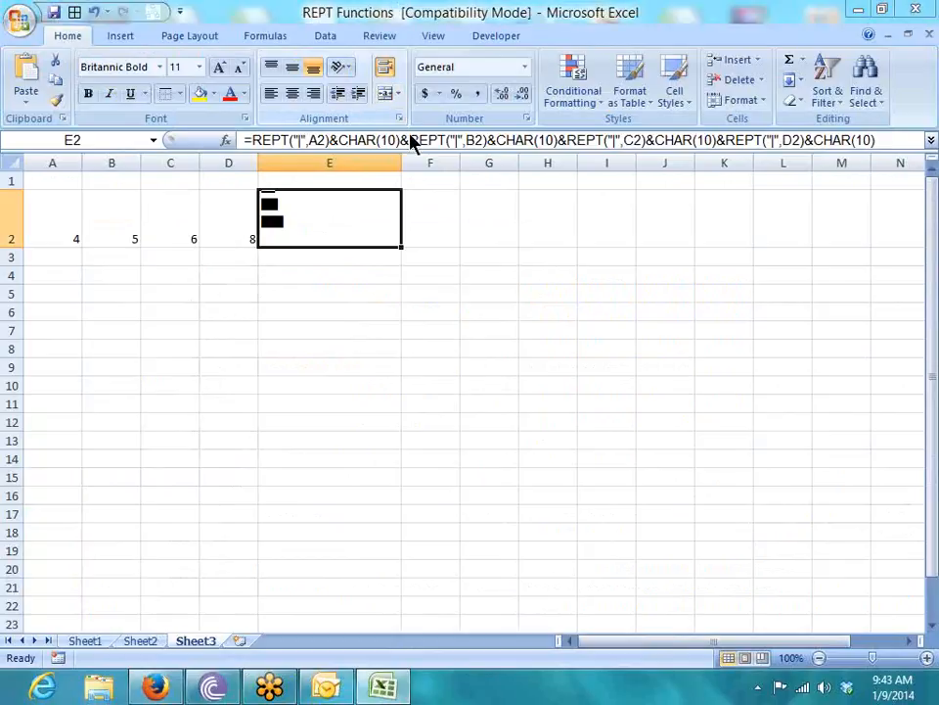
drag(690, 213, 661, 174)
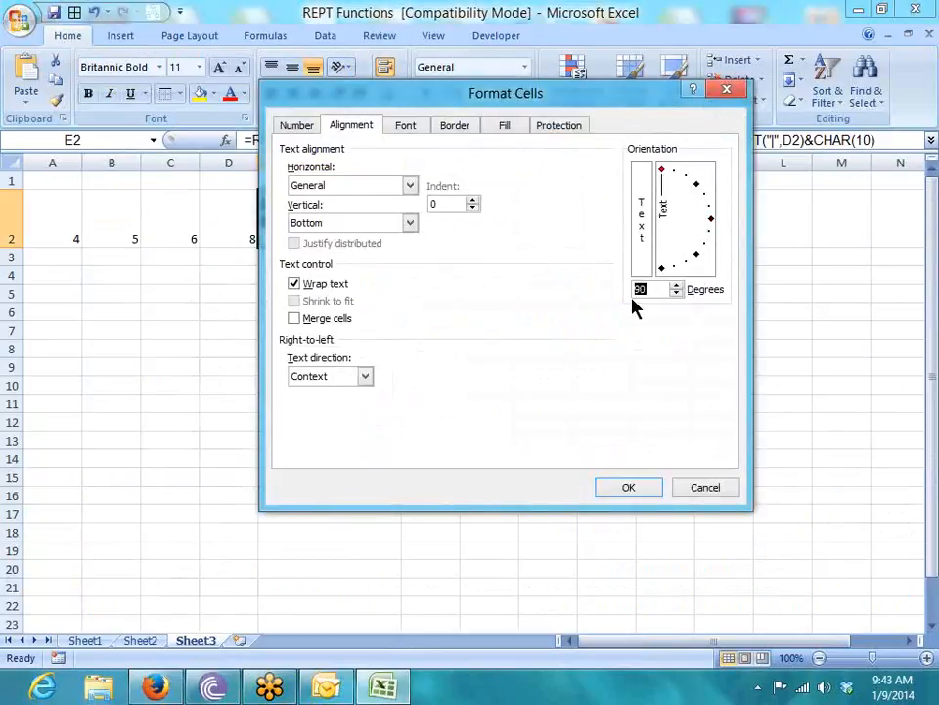
click(611, 495)
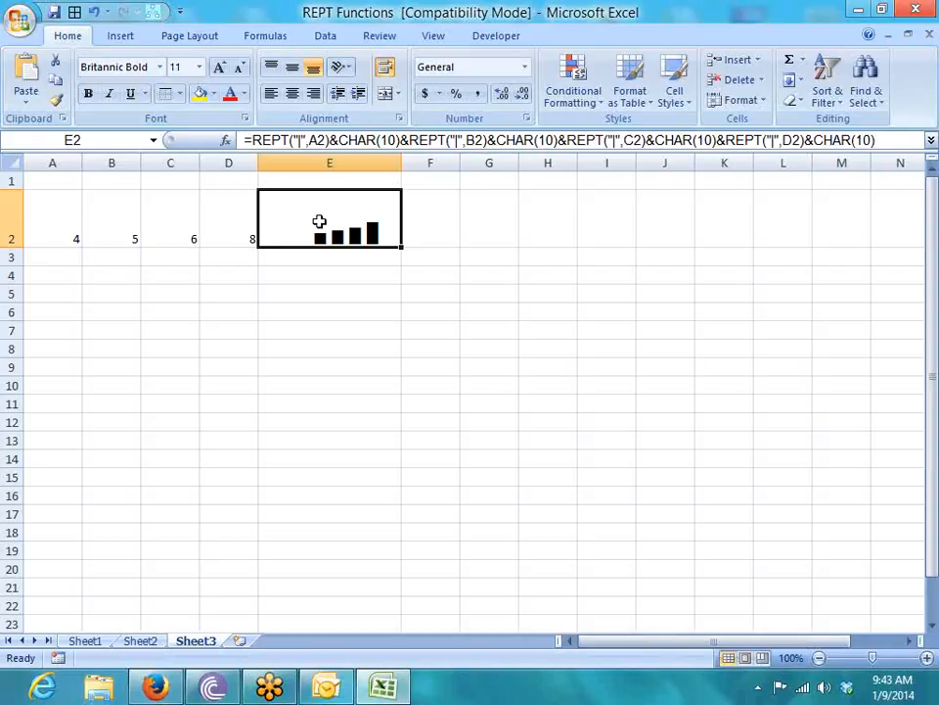
Enter a first name as sample text in cell C5 and keep that cell selected.
key(Down)
key(Down)
key(Down)
key(Left)
key(Left)
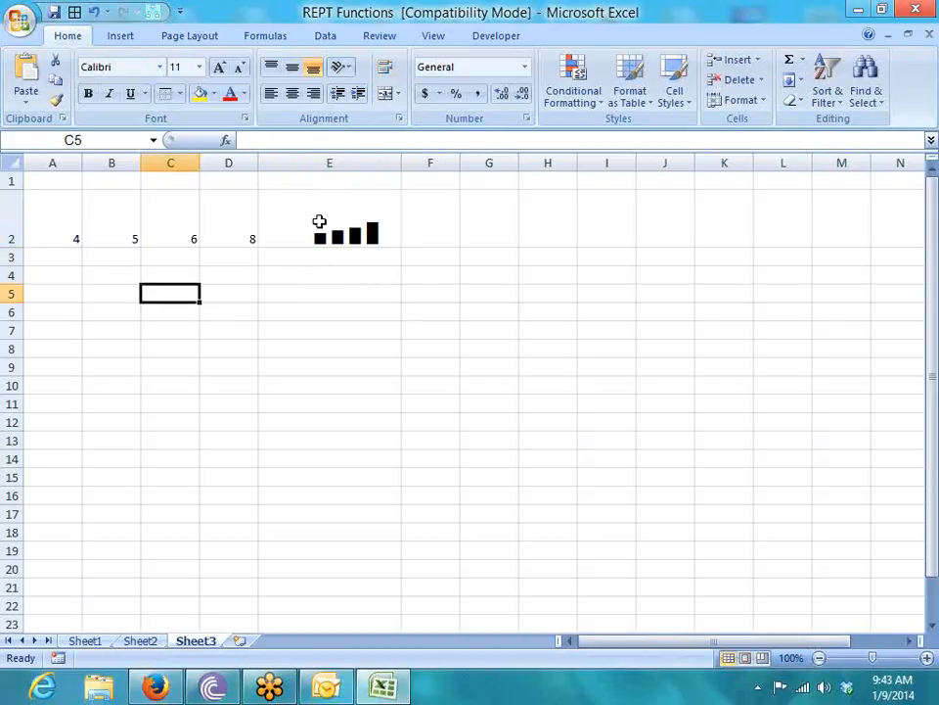
text(sujeet)
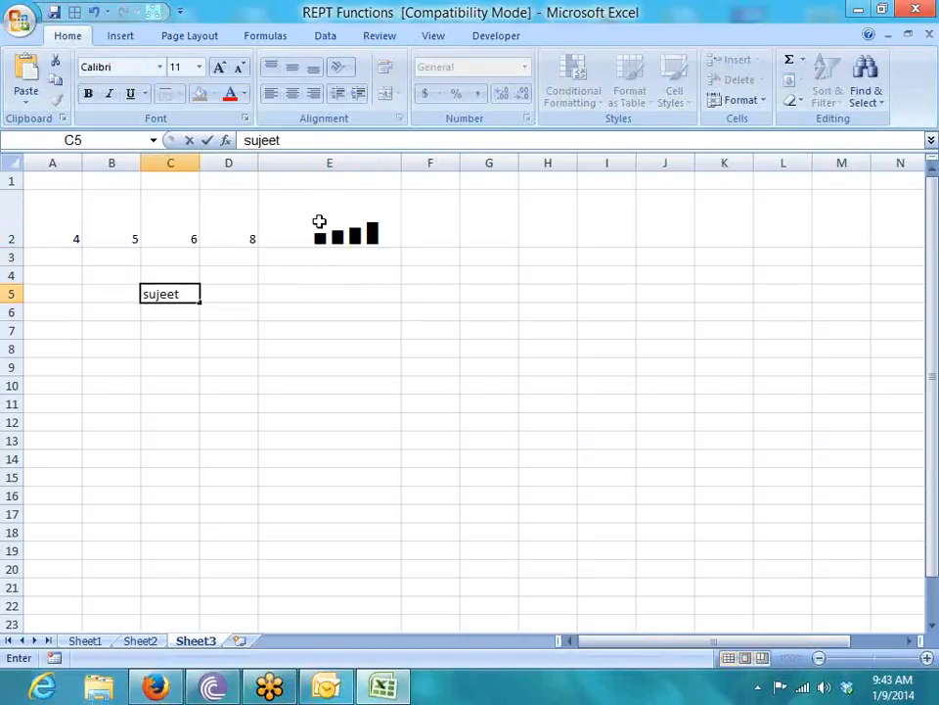
key(Return)
key(Up)
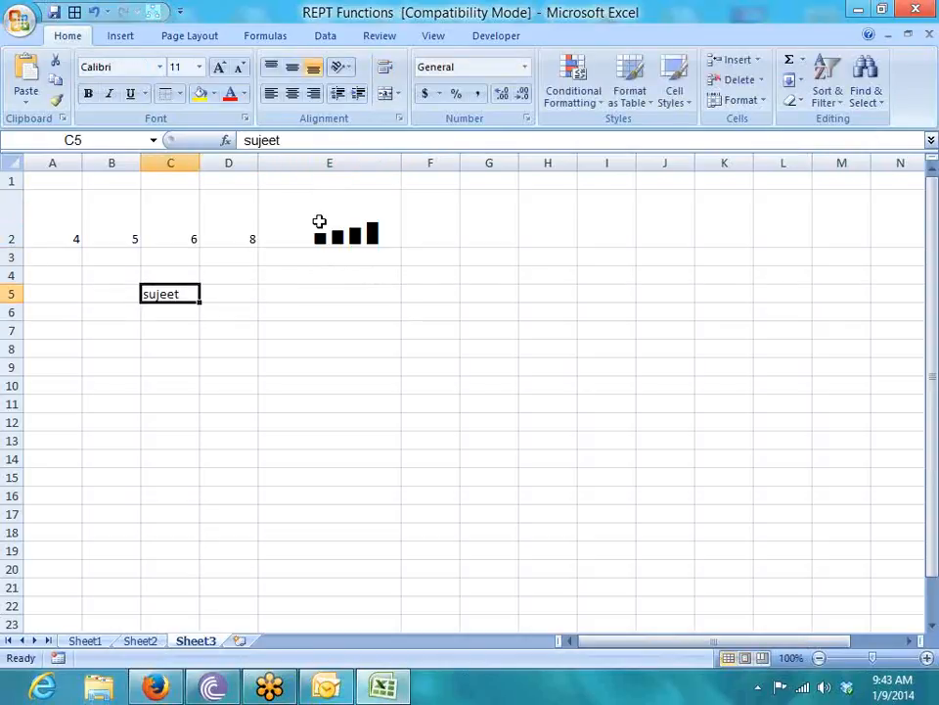
Demonstrate text wrapping in C5 with a narrower column C and a taller row 5, and clear the cell's content.
click(383, 69)
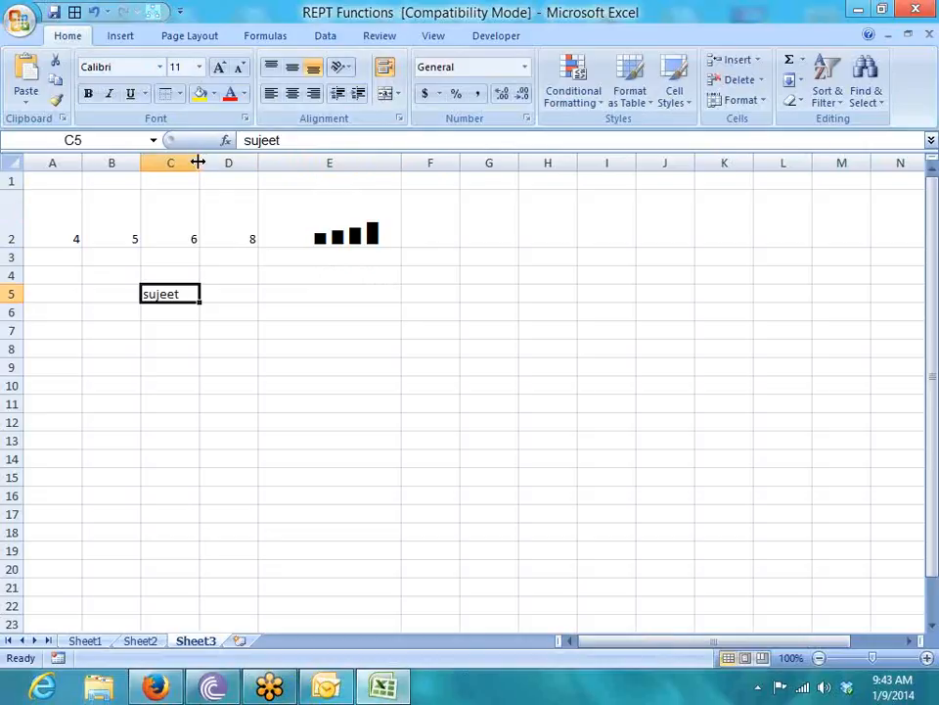
drag(198, 163, 180, 163)
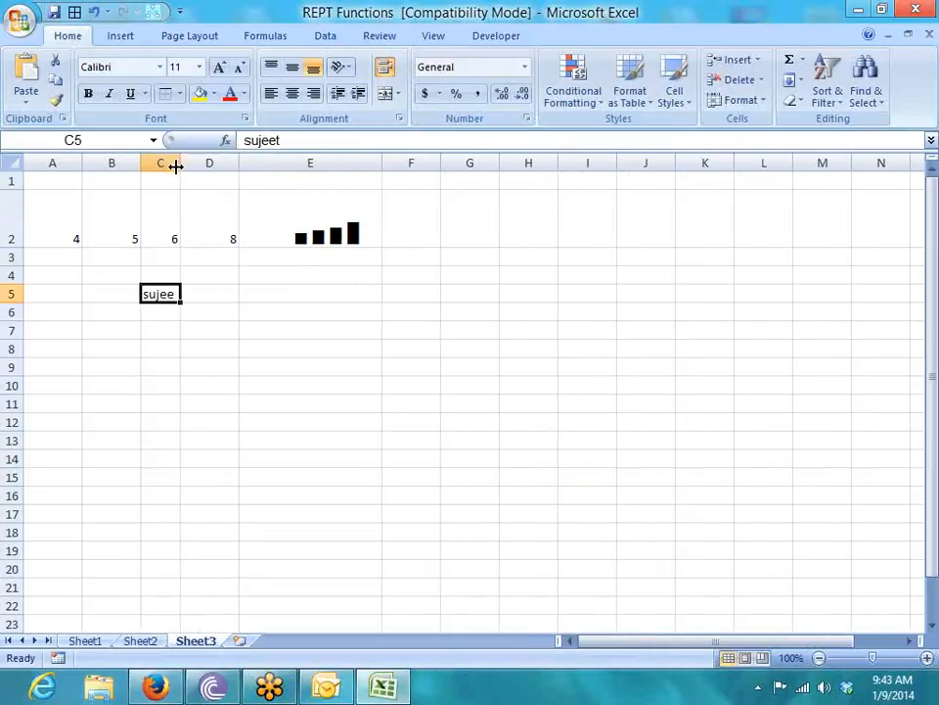
drag(18, 303, 21, 315)
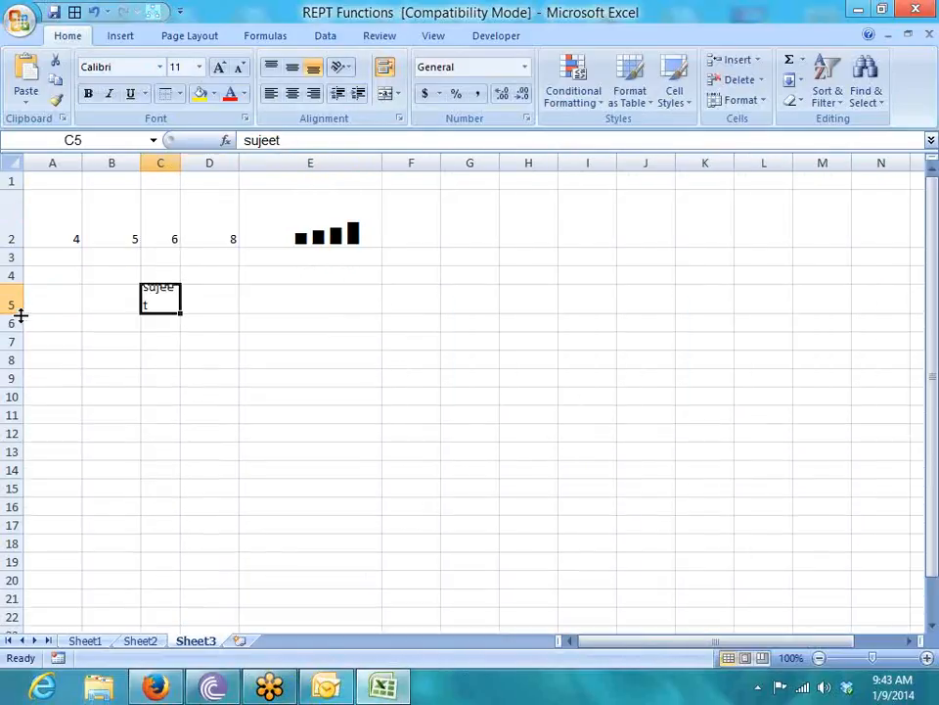
key(Delete)
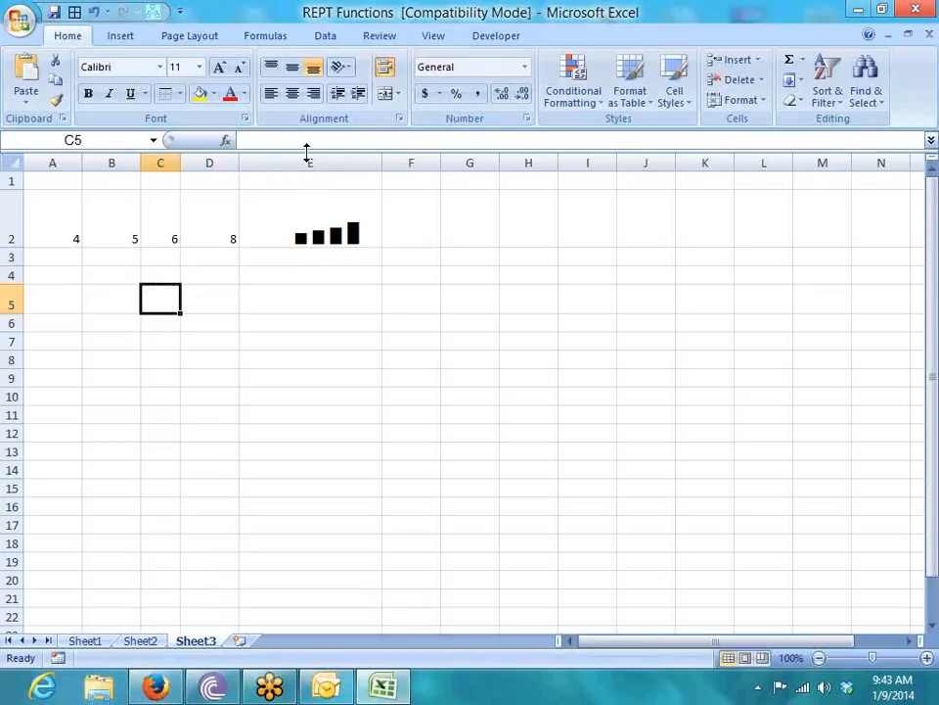
Undo the recent edits back to before cell E2's text wrapping and 90-degree orientation were applied.
click(329, 202)
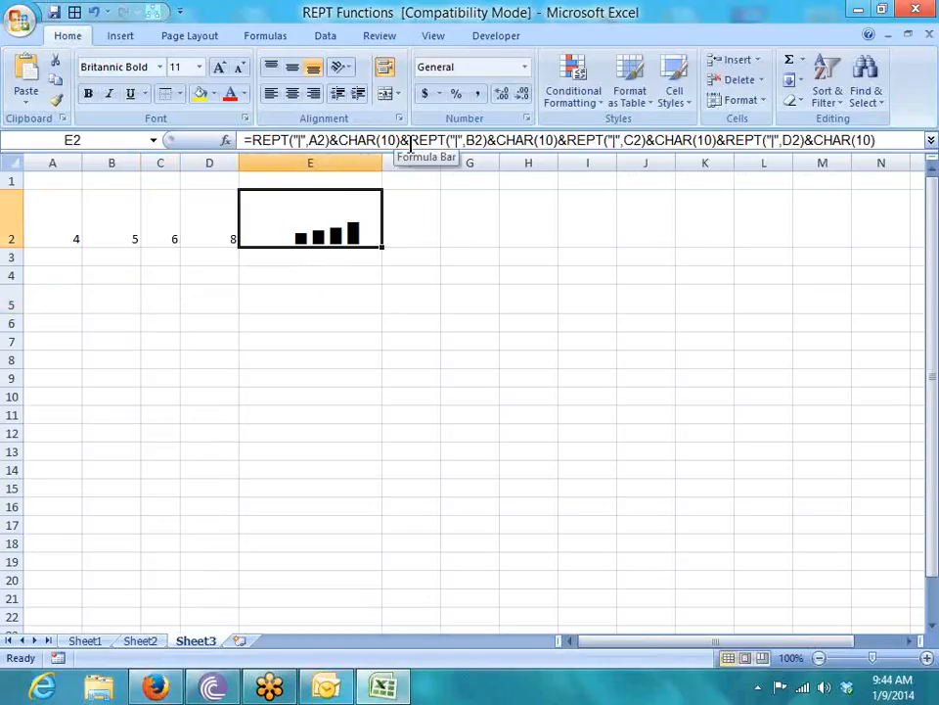
key(ctrl+z)
key(ctrl+z)
key(ctrl+z)
key(ctrl+z)
key(ctrl+z)
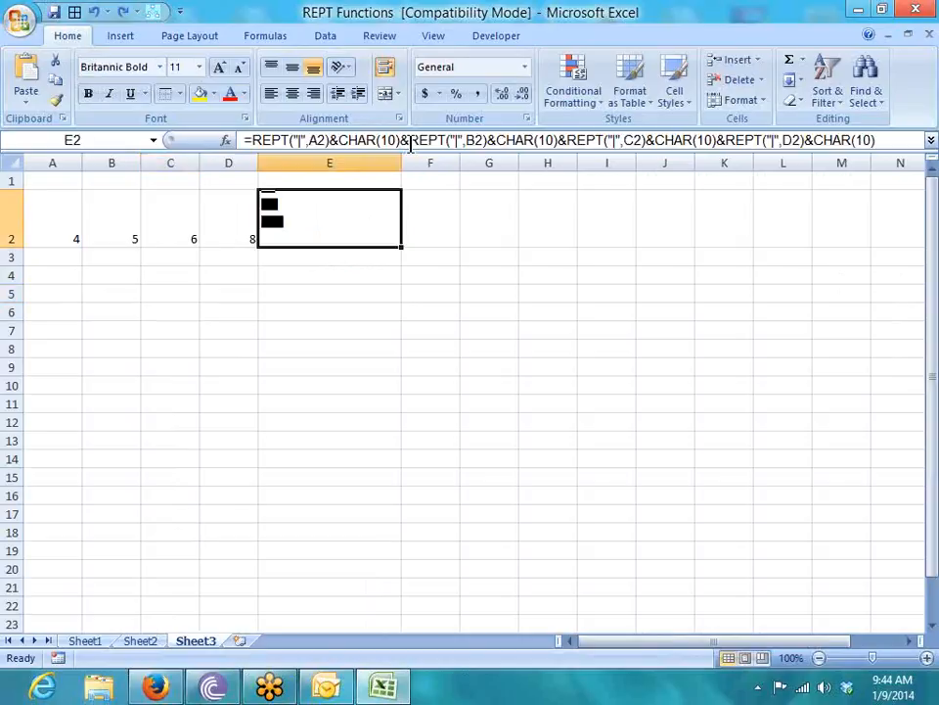
click(340, 315)
scroll(340, 319, up, 5)
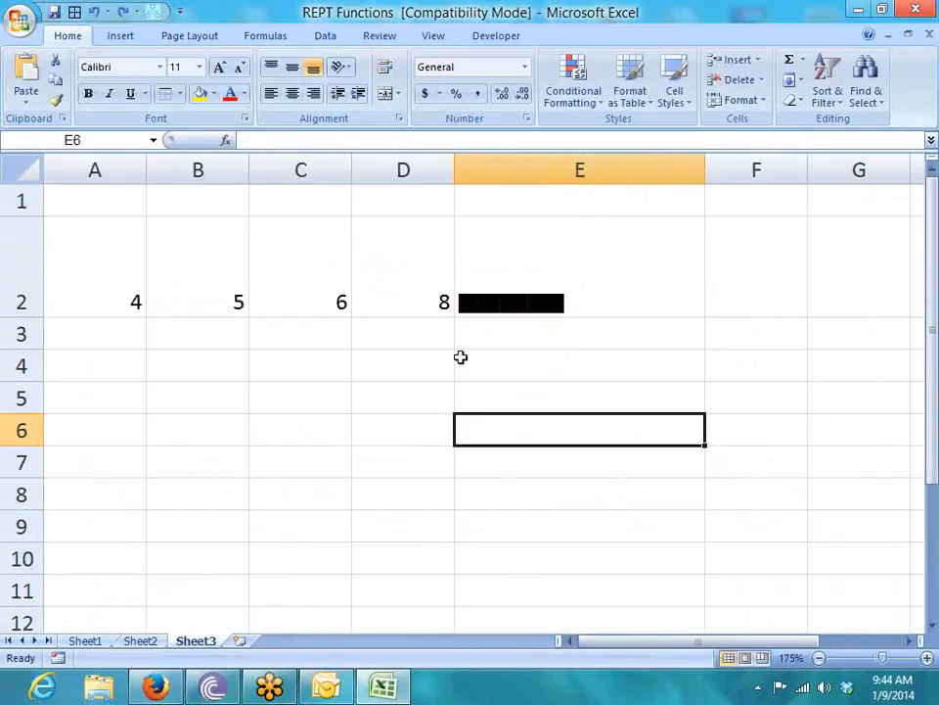
scroll(370, 390, up, 1)
scroll(371, 389, down, 1)
Turn on text wrapping for cell E2 again and make row 2 taller to fit all four bars.
click(474, 301)
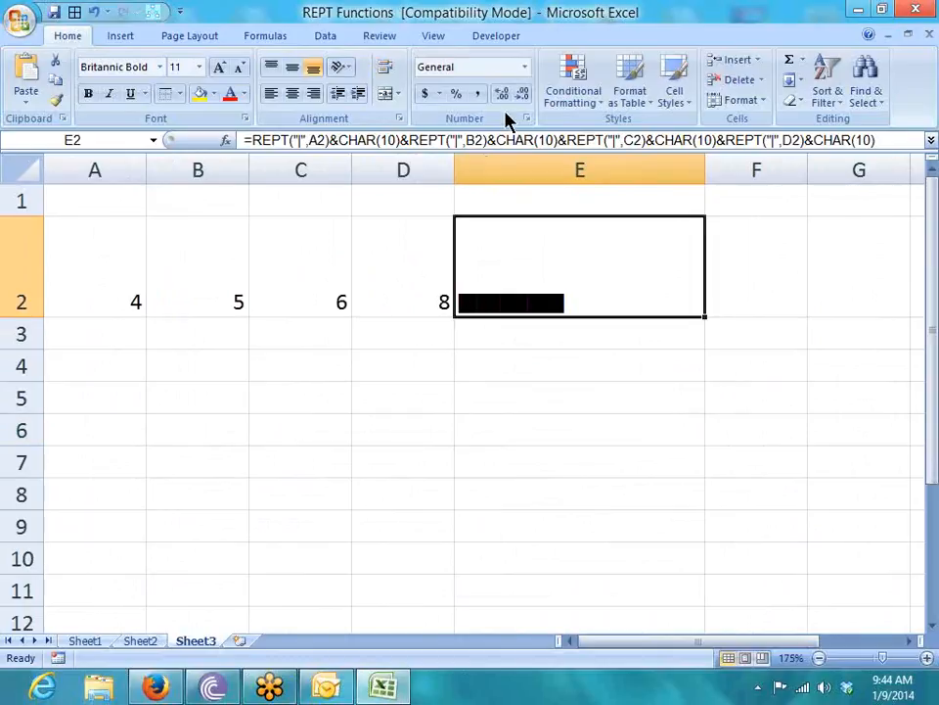
click(387, 69)
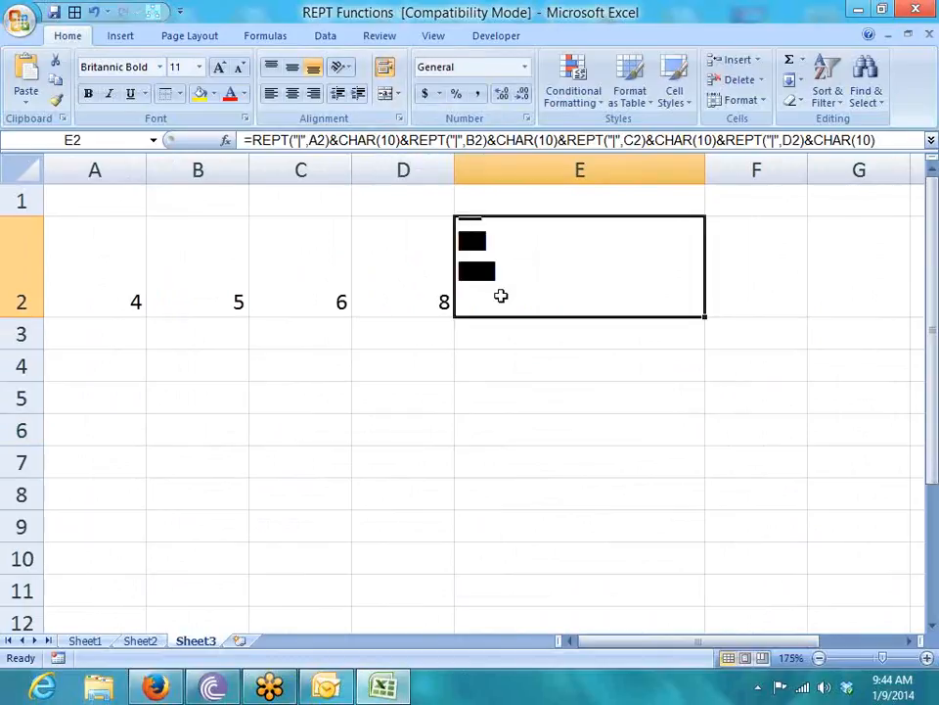
drag(33, 318, 33, 356)
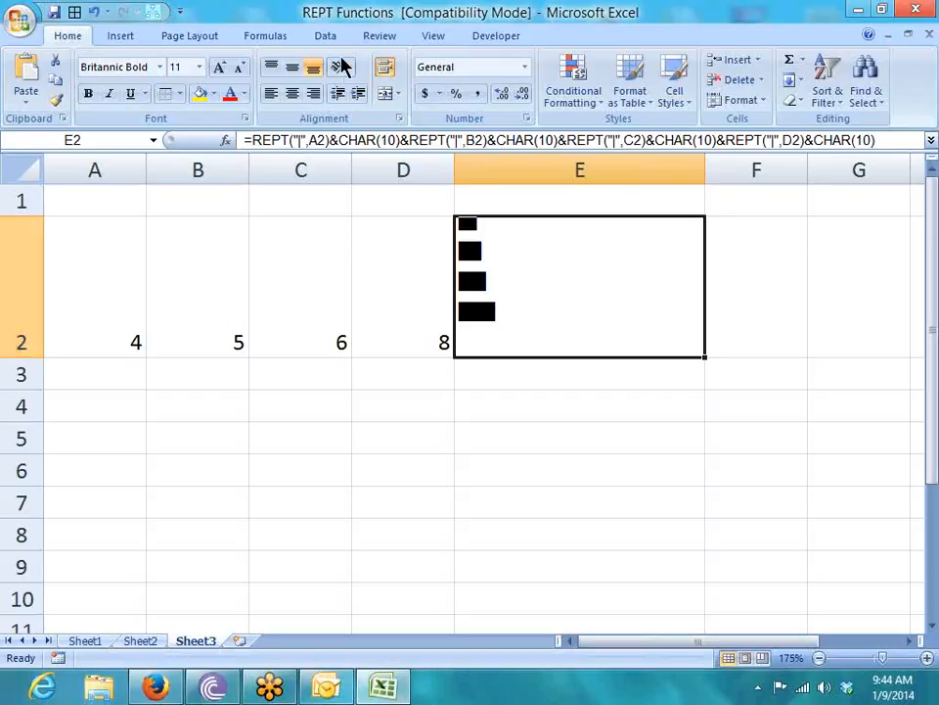
Center cell E2 horizontally and set its text orientation to 90 degrees.
click(292, 93)
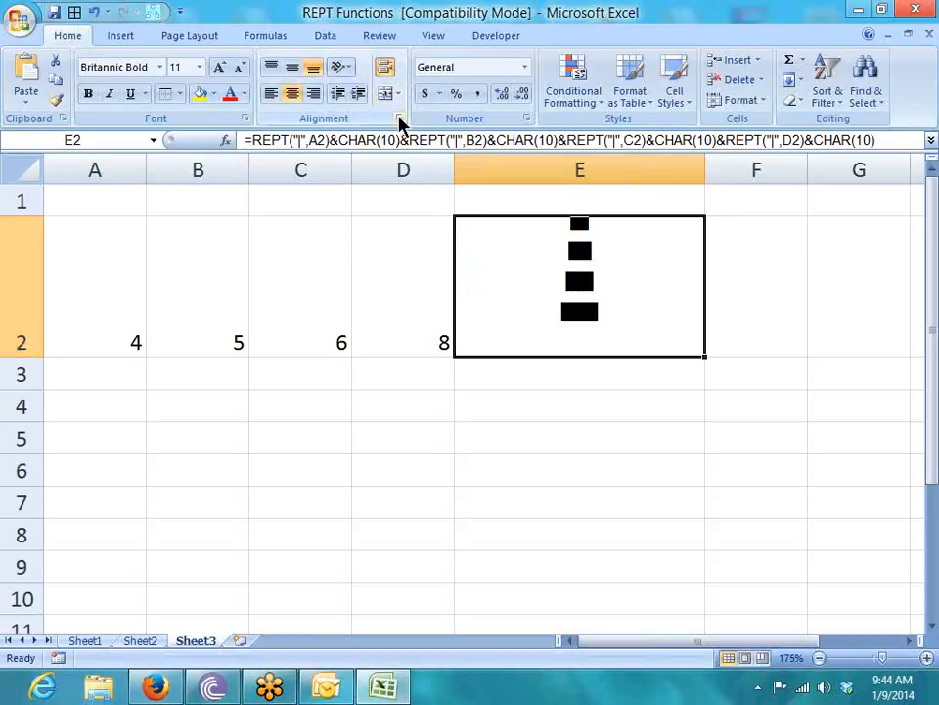
click(400, 120)
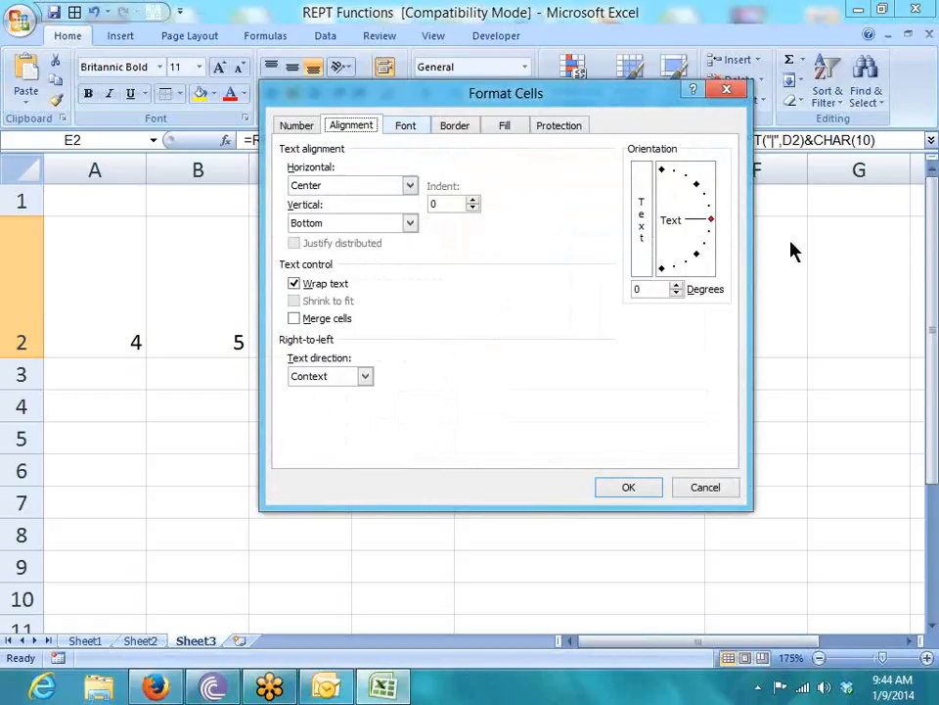
drag(709, 220, 661, 172)
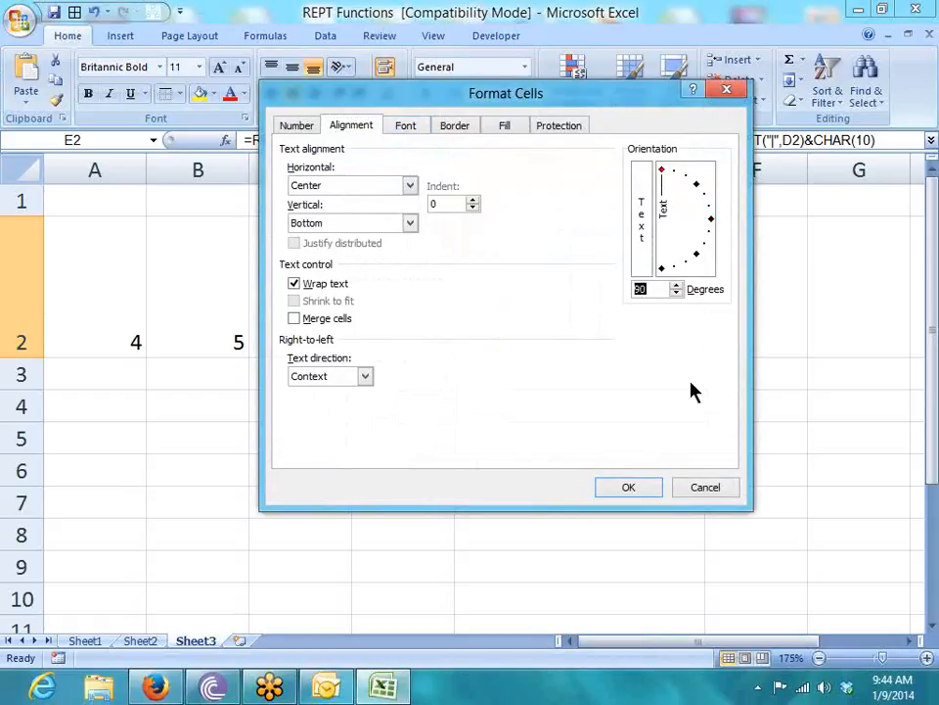
click(628, 487)
click(644, 439)
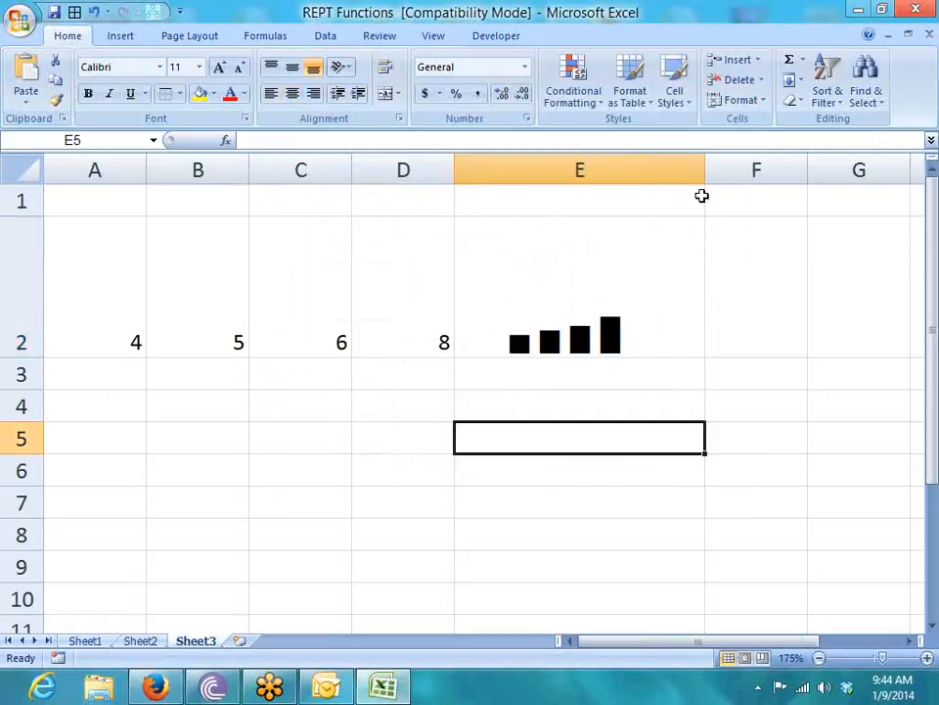
Test the in-cell chart by entering 5, 6 and finally 10 in cell B2.
click(159, 249)
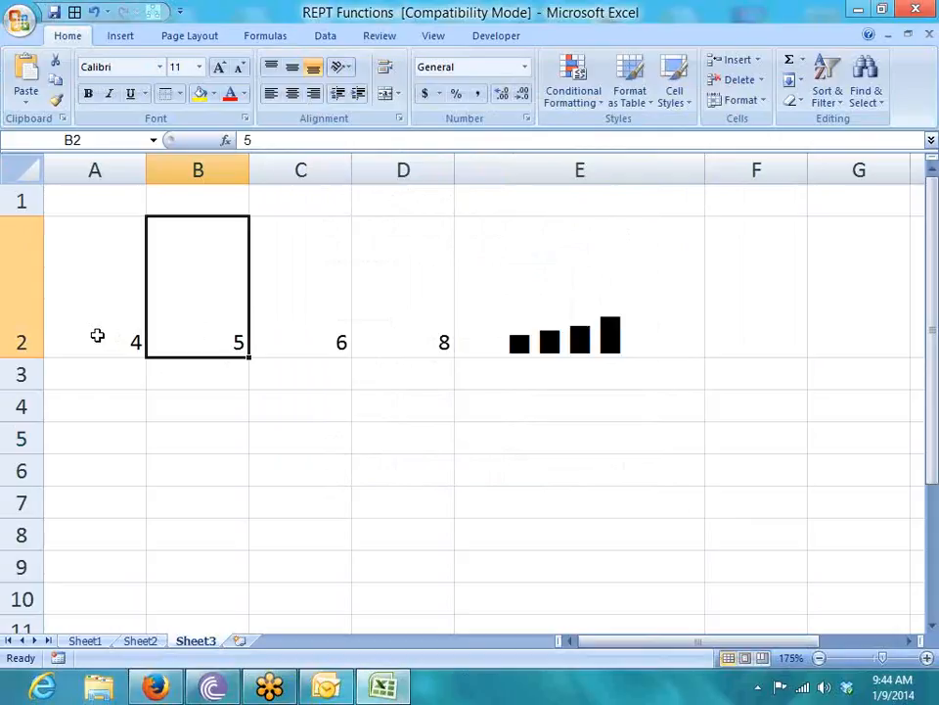
text(5)
key(Return)
key(Up)
text(6)
key(Return)
key(Up)
text(10)
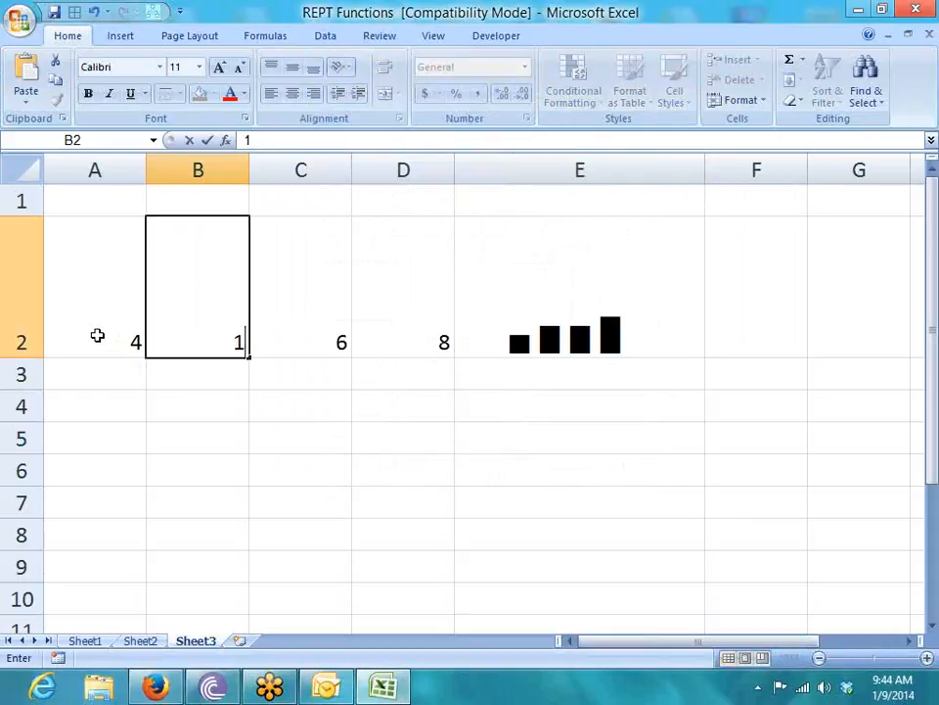
key(Return)
key(Up)
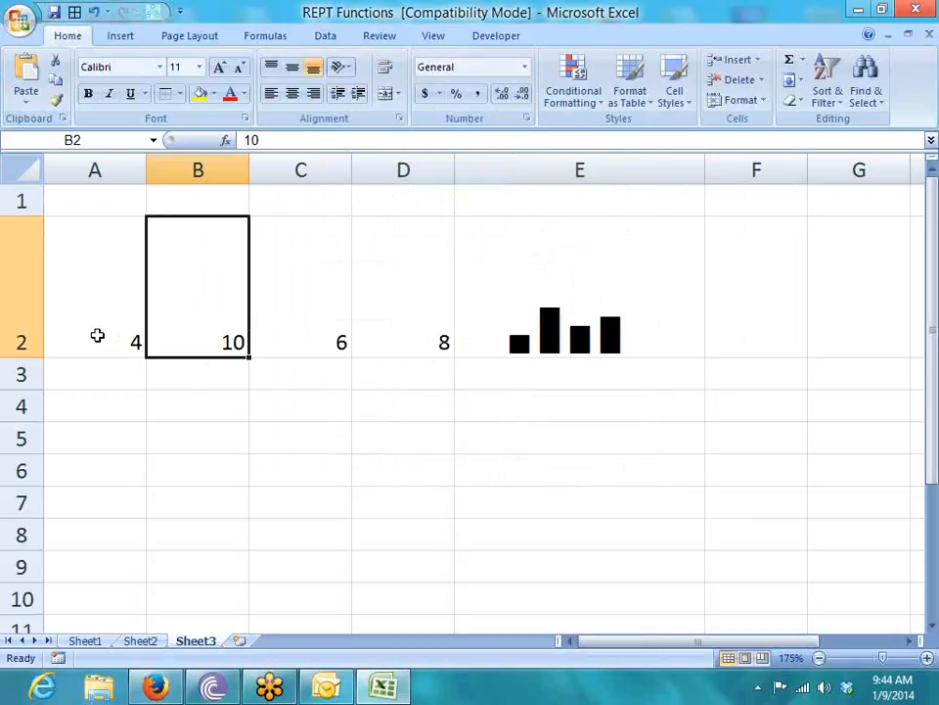
key(Right)
key(Right)
key(Right)
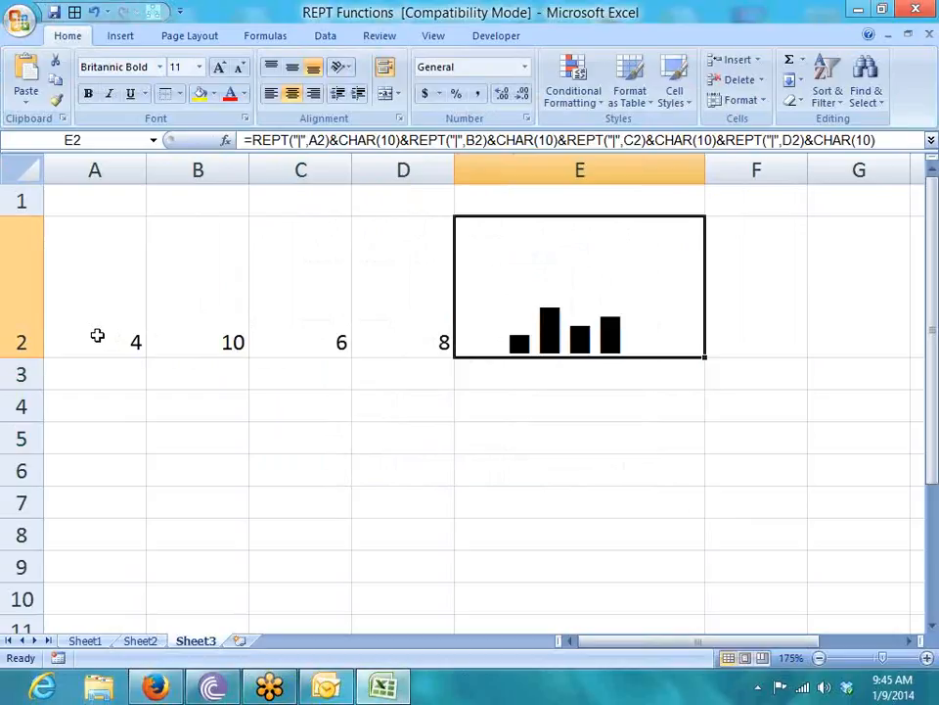
key(Left)
key(Left)
key(Left)
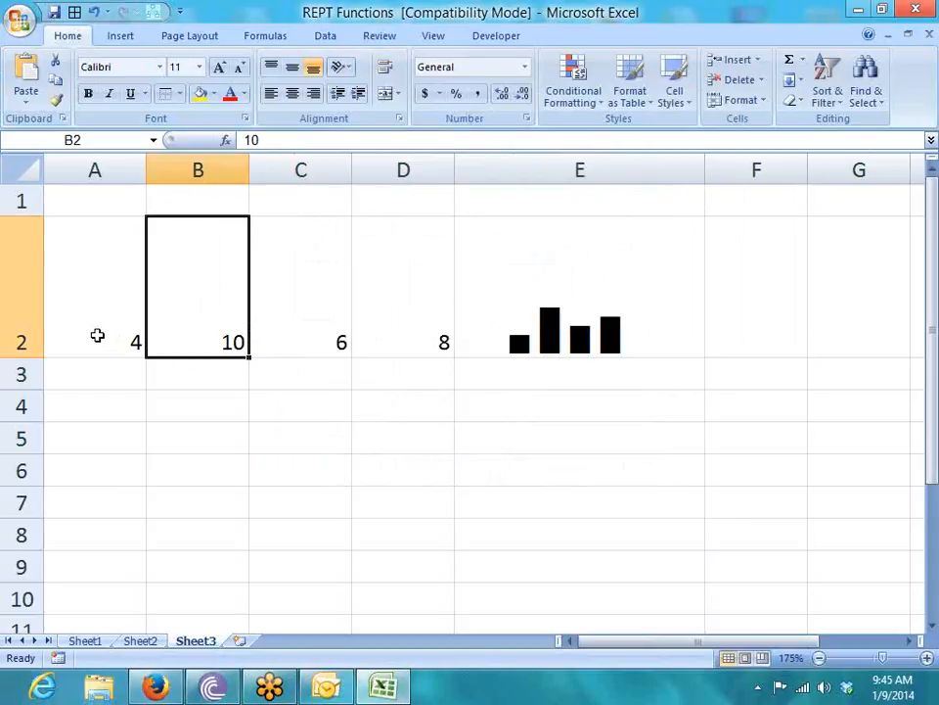
key(Right)
key(Right)
key(Right)
key(Down)
key(Down)
key(Down)
key(Down)
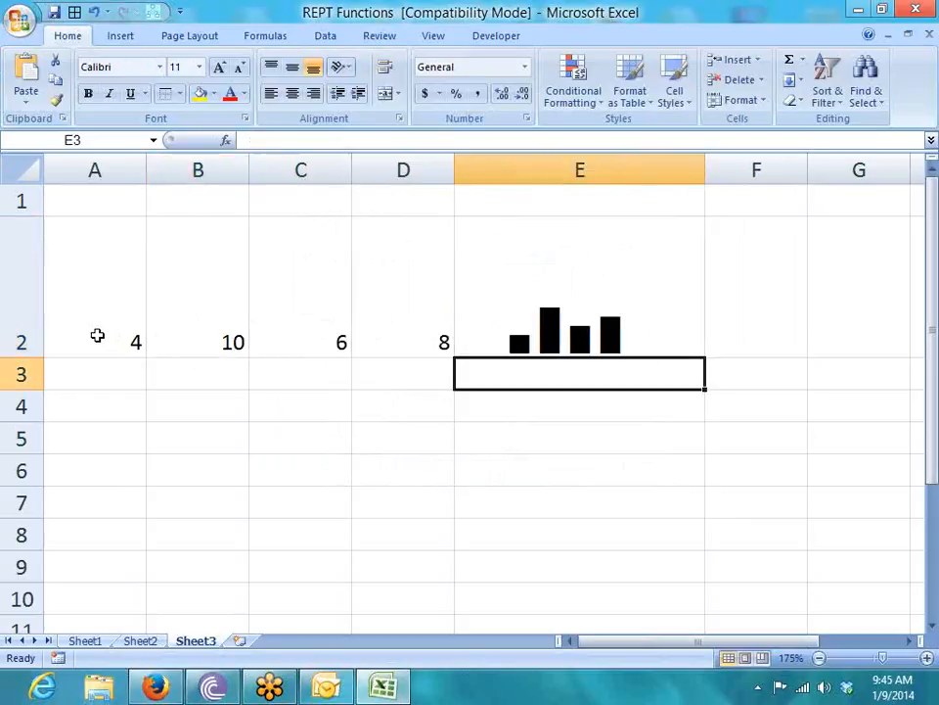
key(Down)
key(Down)
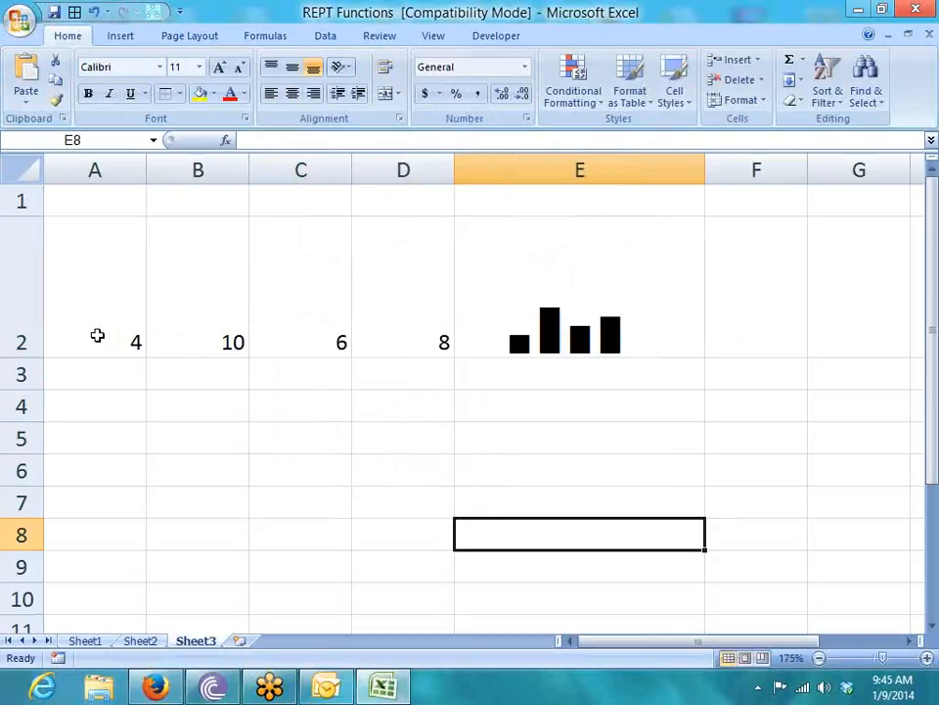
key(Left)
key(Left)
key(Left)
key(Left)
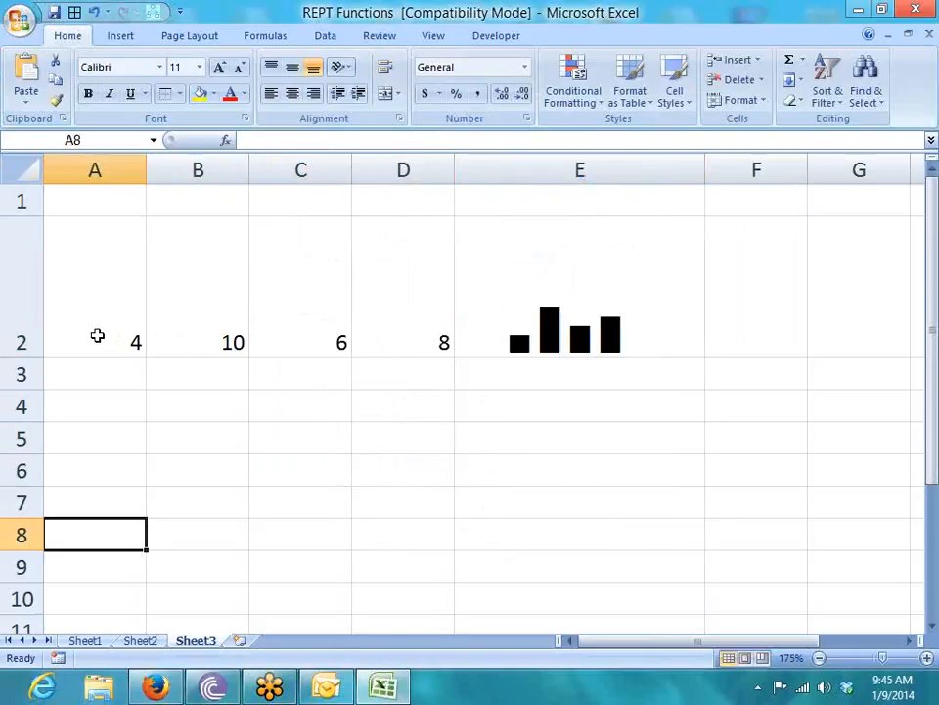
Enter 20 as a sample value in cell C7, and clear the cell again.
key(Right)
key(Right)
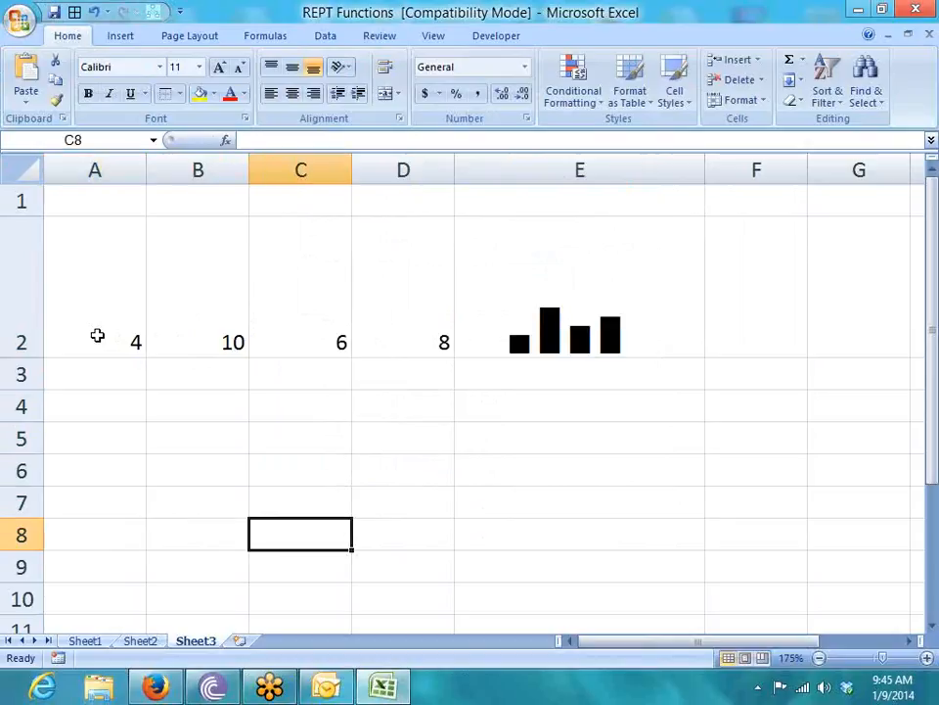
key(Up)
text(0)
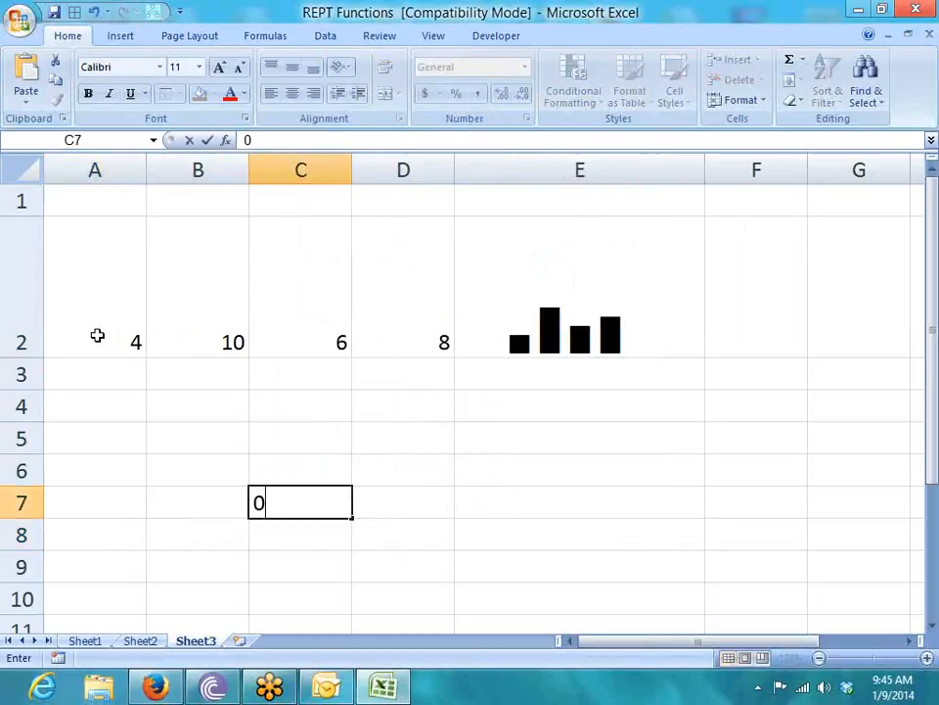
key(Escape)
text(20)
key(Return)
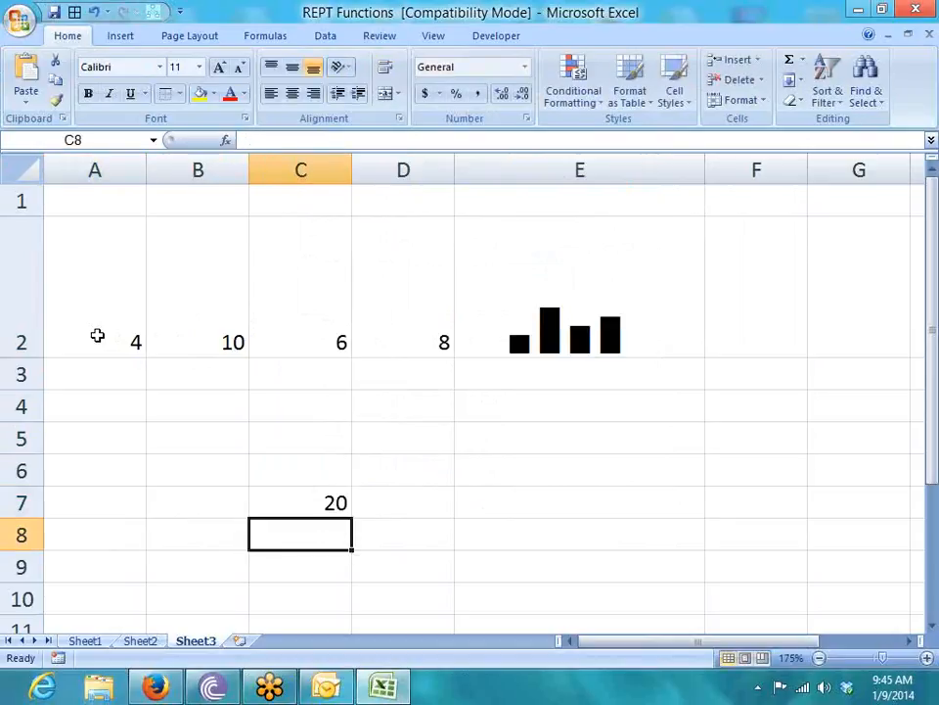
key(Right)
key(Right)
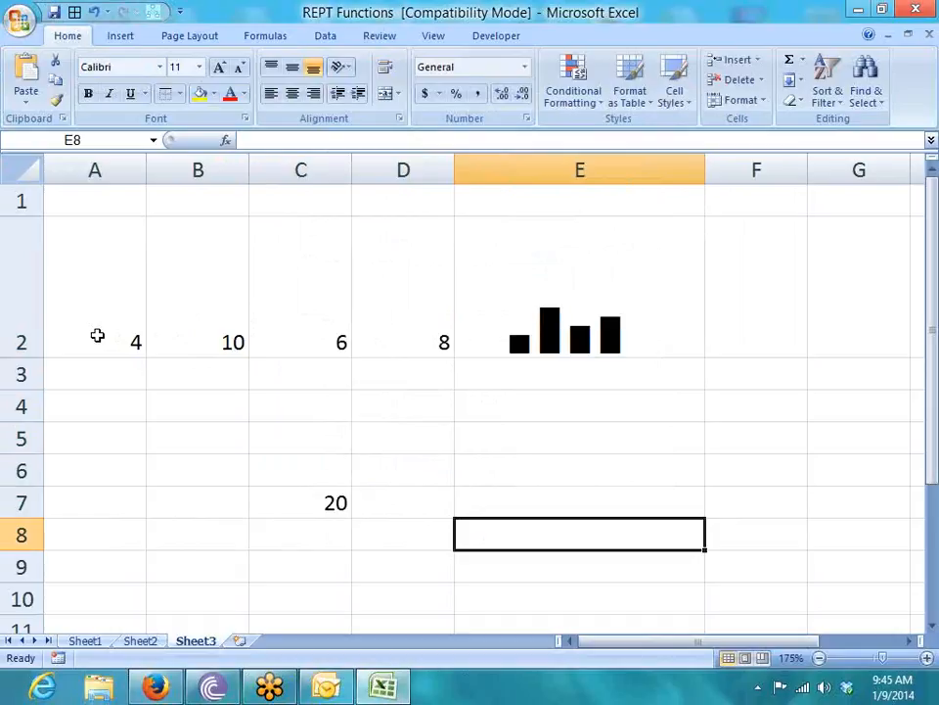
key(Left)
key(Left)
key(Up)
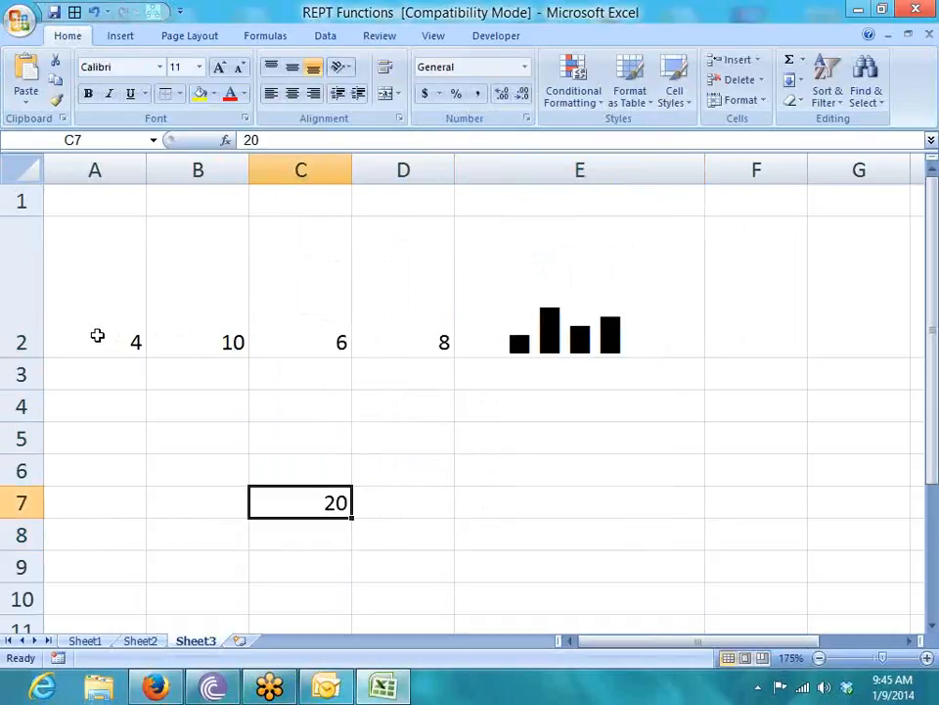
key(Delete)
key(Left)
key(Left)
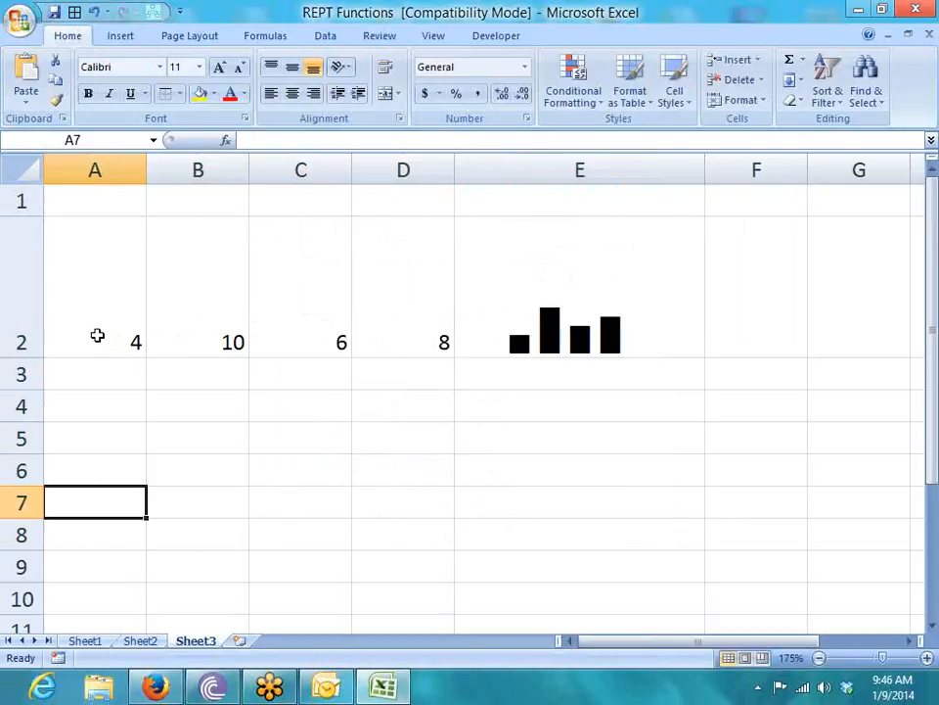
Insert a new blank worksheet after Sheet3.
click(140, 641)
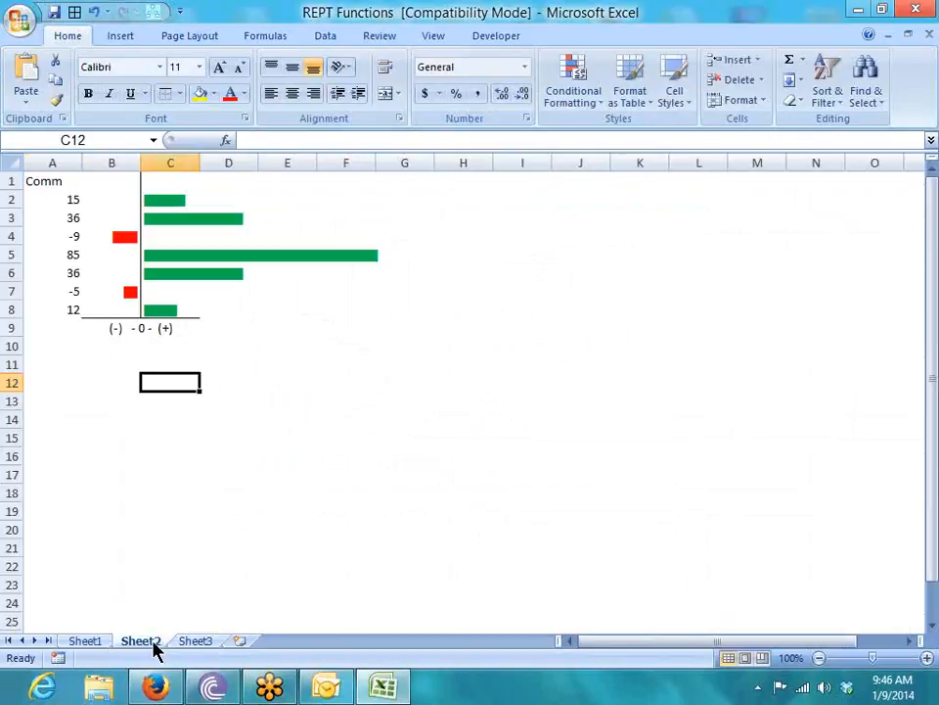
click(241, 642)
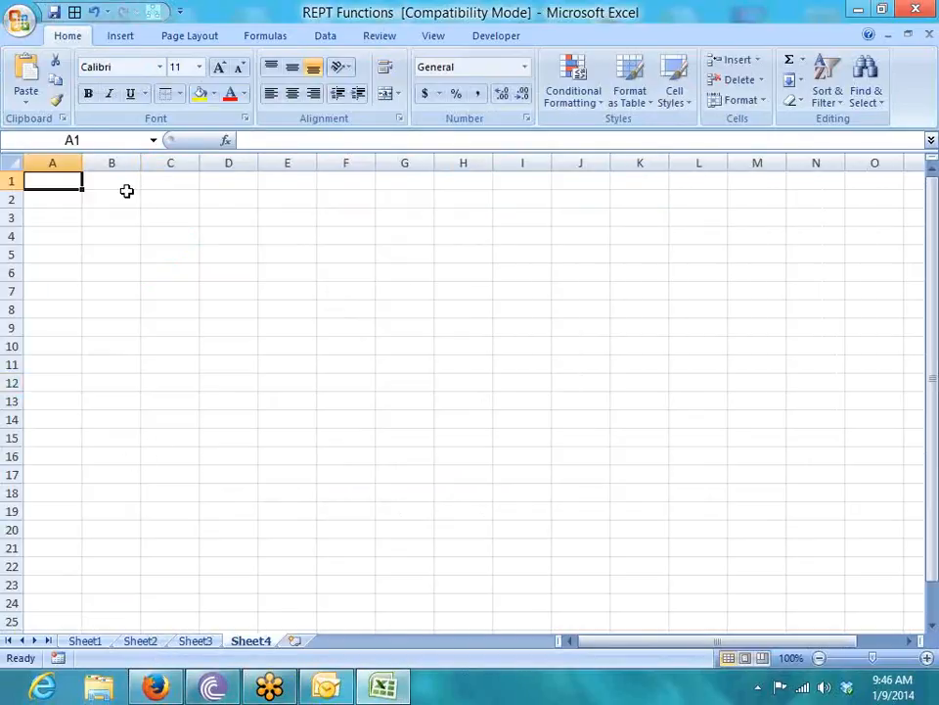
drag(126, 191, 118, 350)
Enter 60, 20, 10 and 10 across cells C10 to F10 and reselect C10.
click(180, 345)
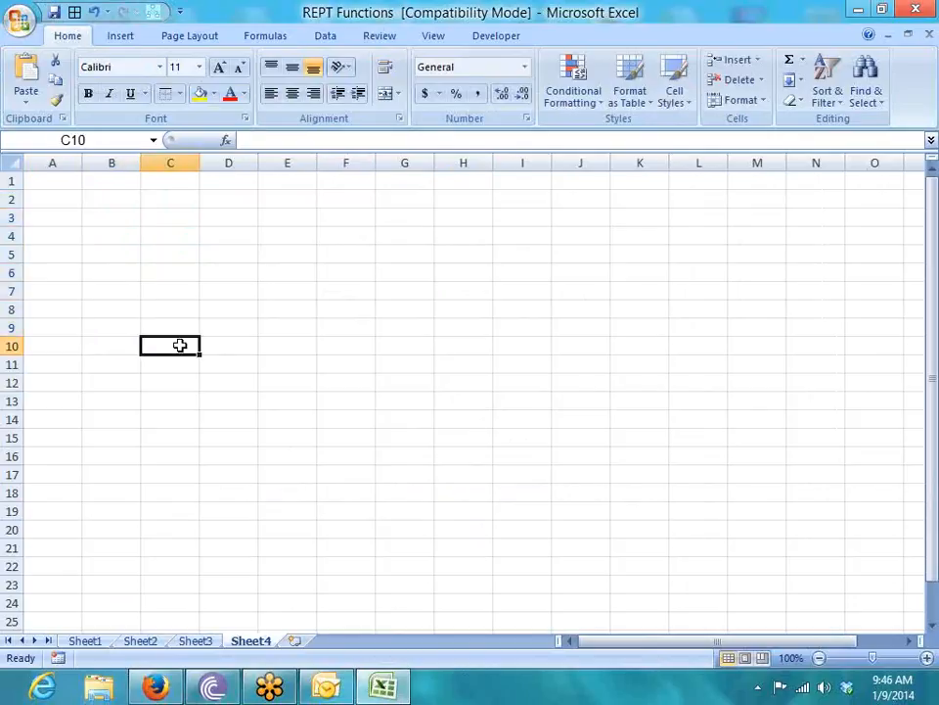
text(60)
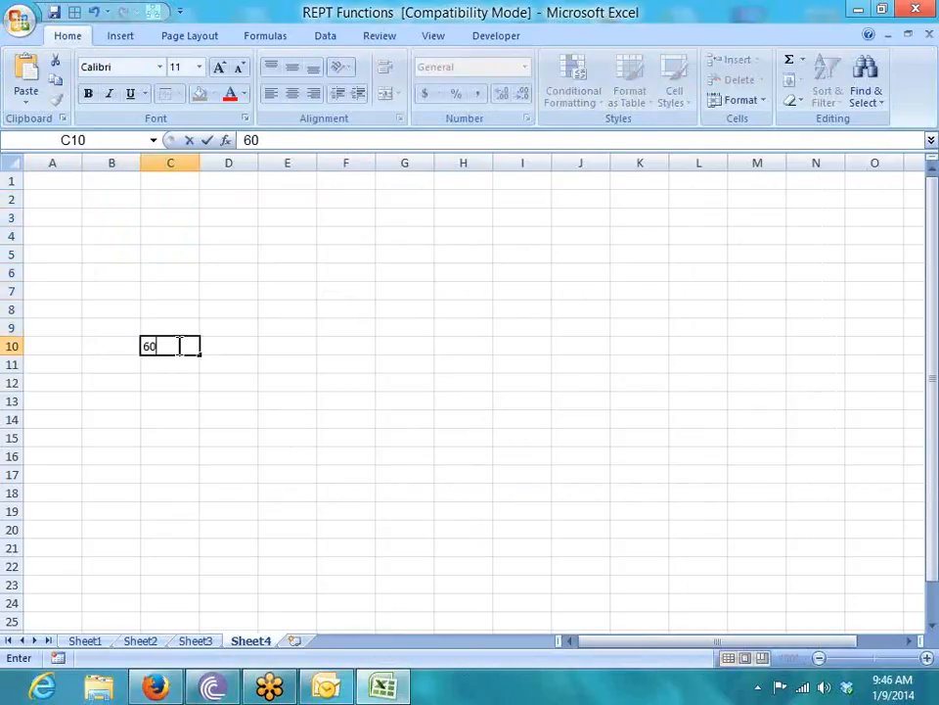
key(Tab)
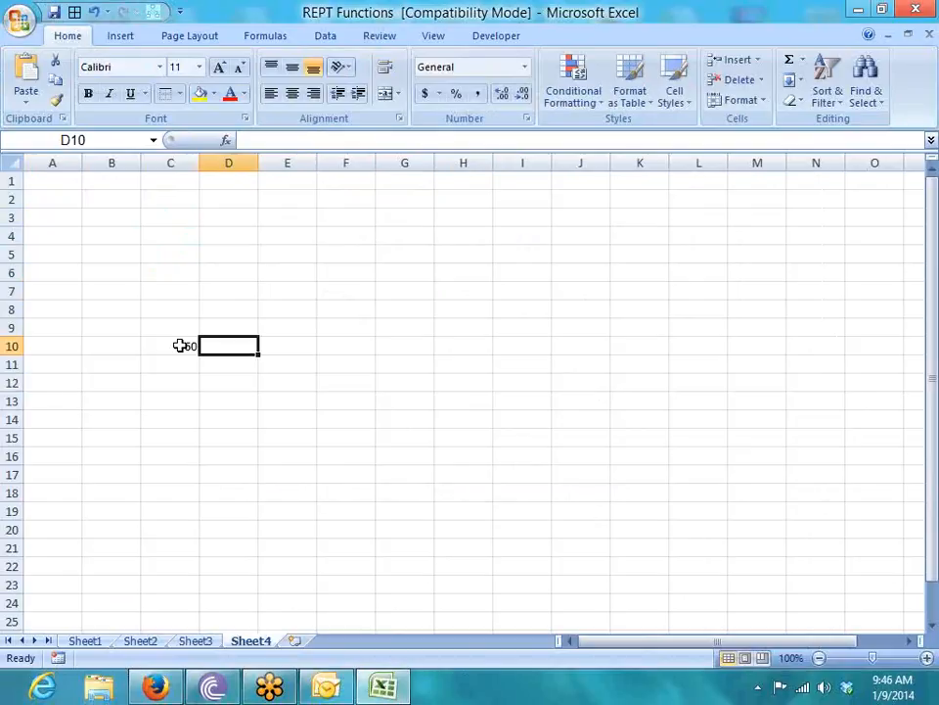
text(20)
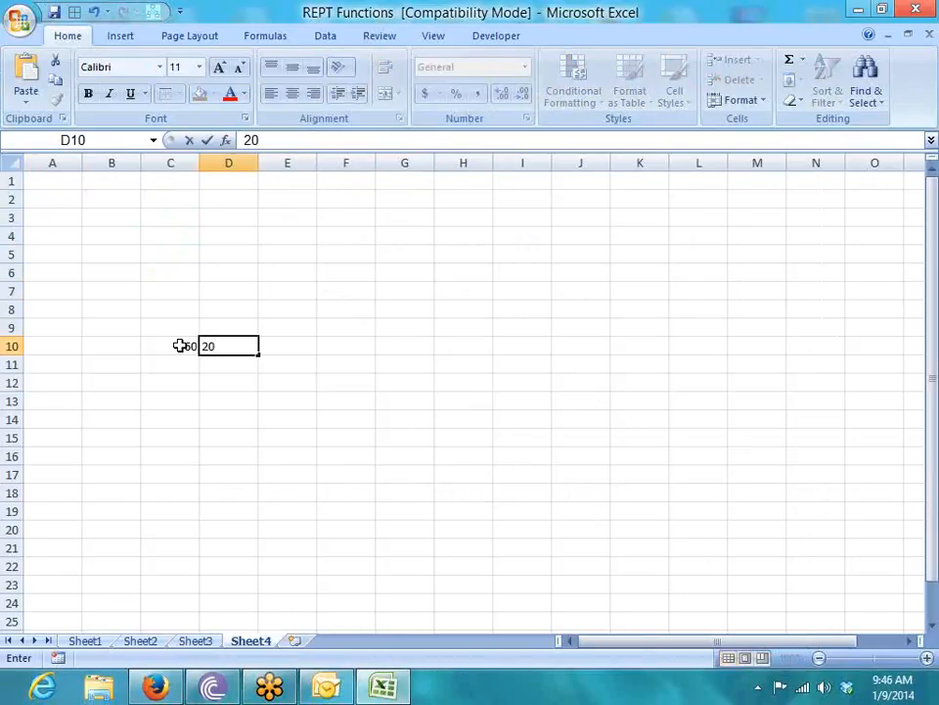
key(Tab)
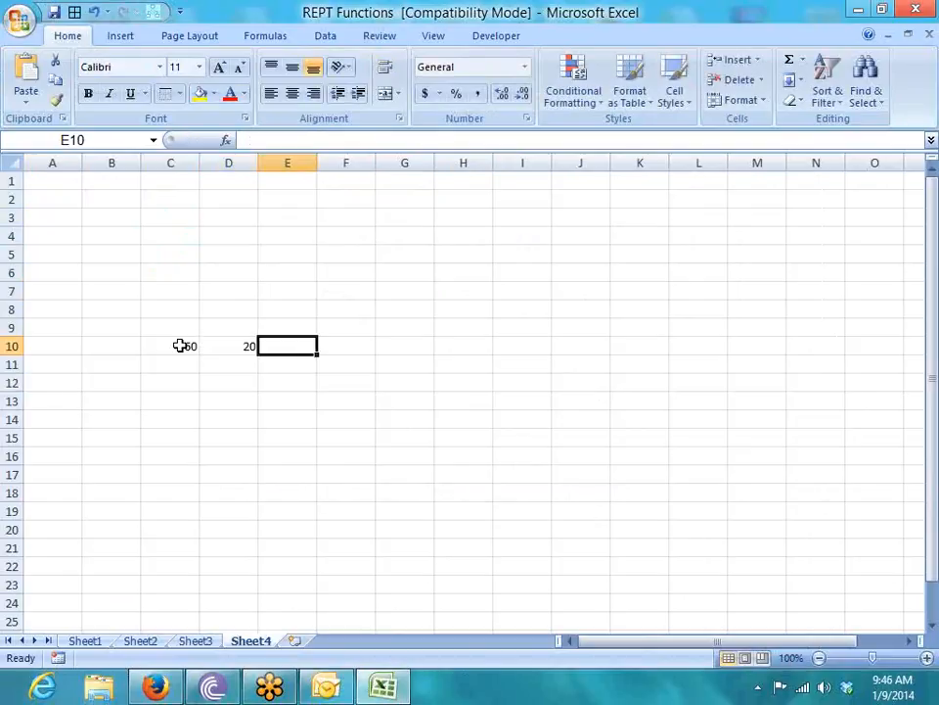
text(10)
key(Tab)
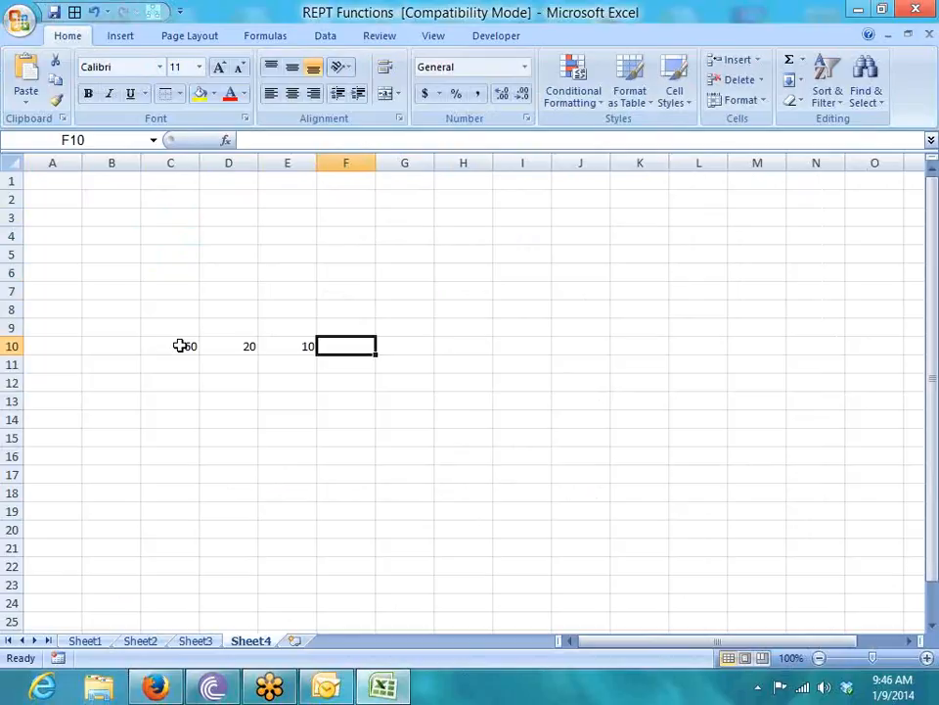
text(10)
key(Tab)
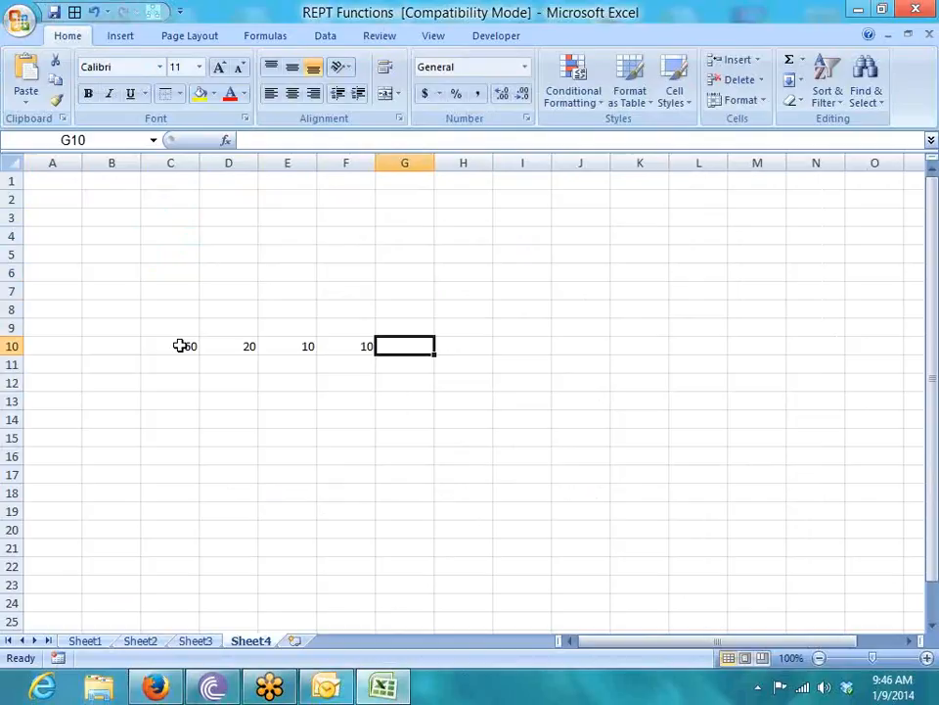
click(180, 346)
key(Return)
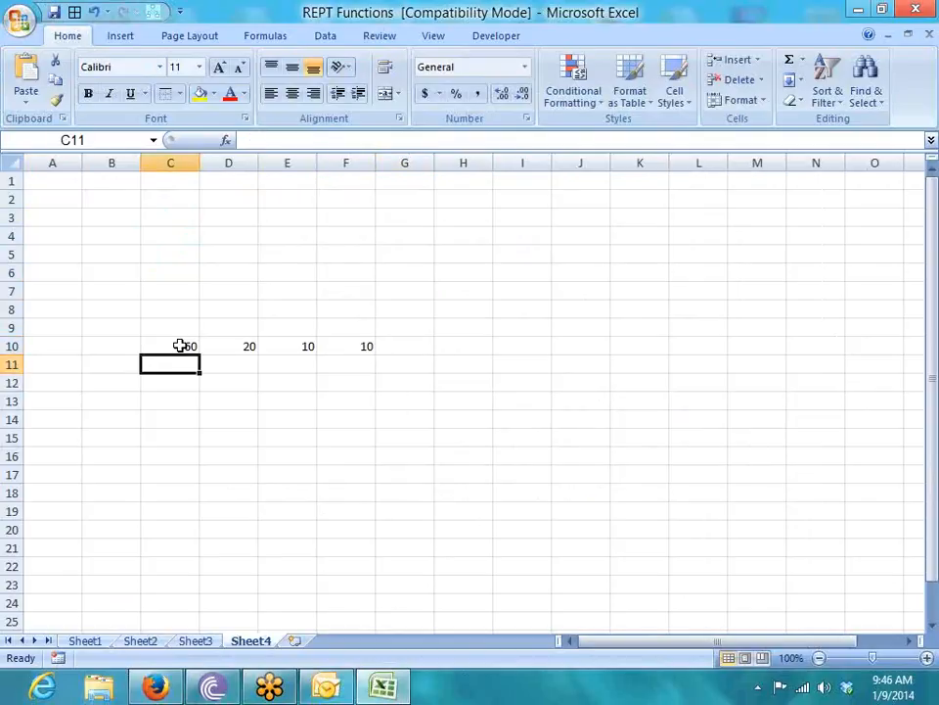
click(180, 345)
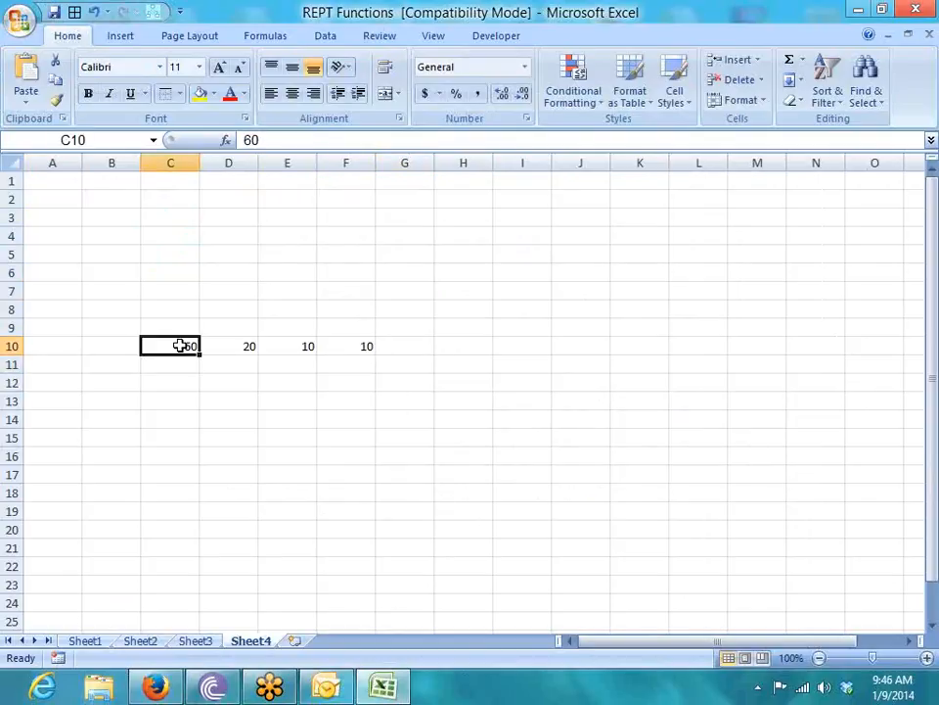
Change cell C10 to 60% and go through the neighbouring values in D10 to F10.
double_click(180, 345)
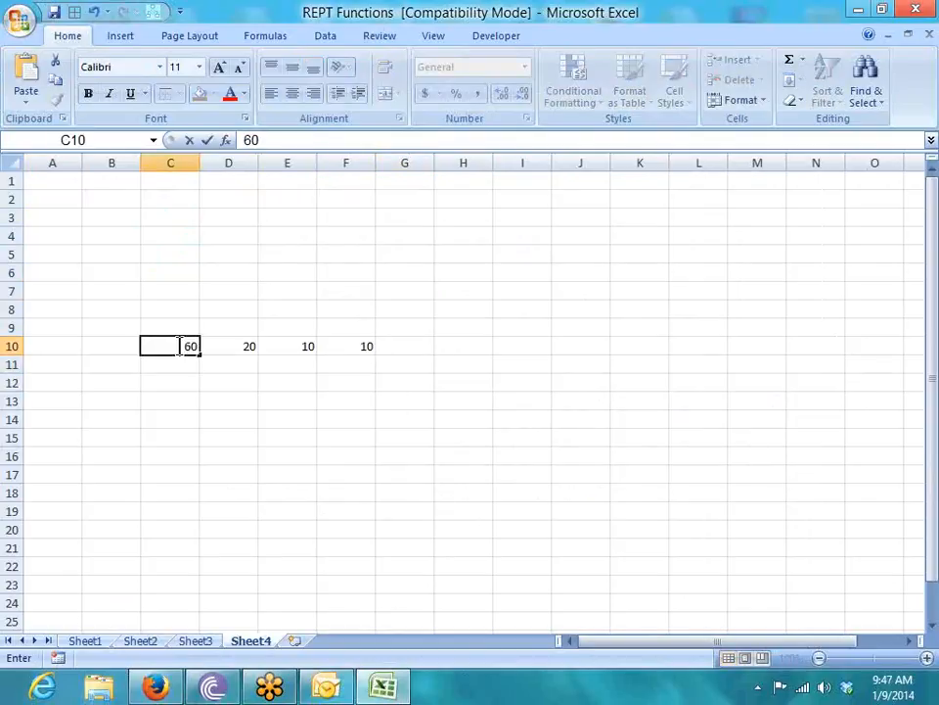
text(%)
key(Return)
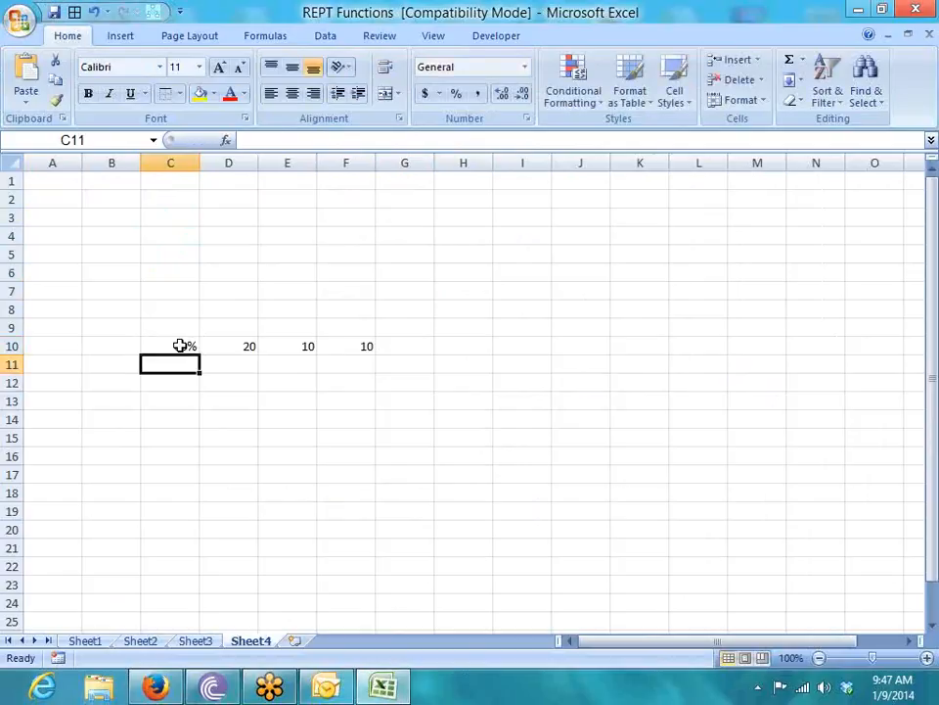
key(Right)
key(Up)
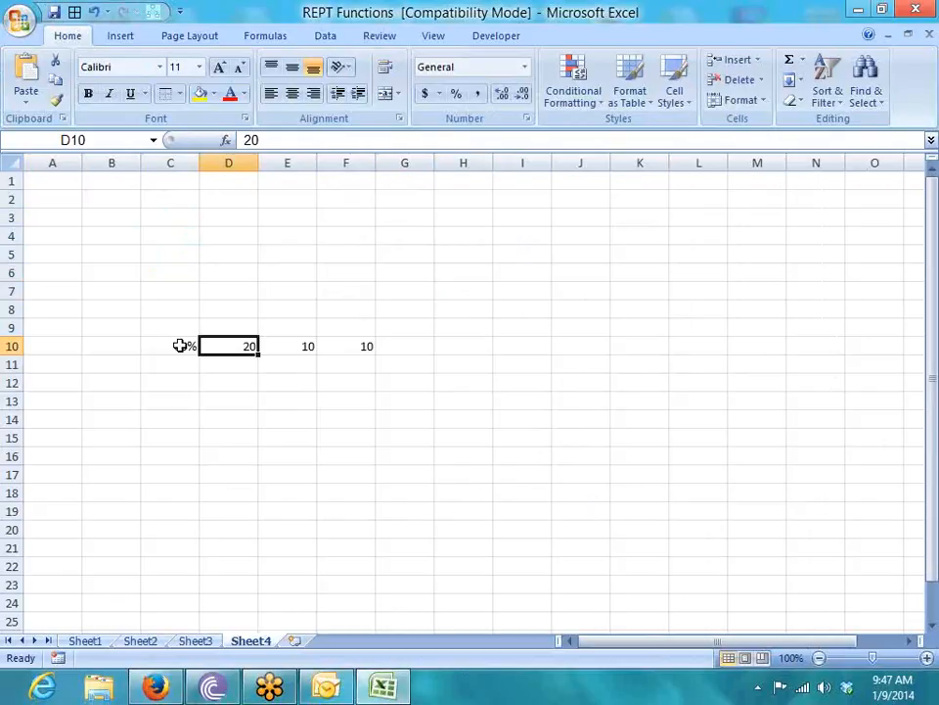
key(Right)
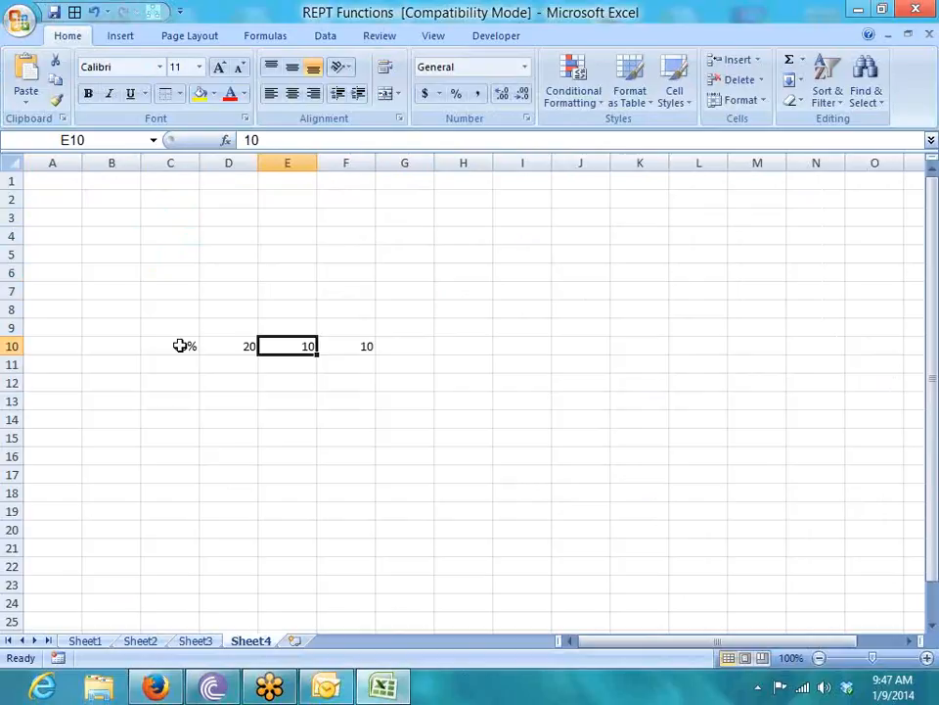
key(Right)
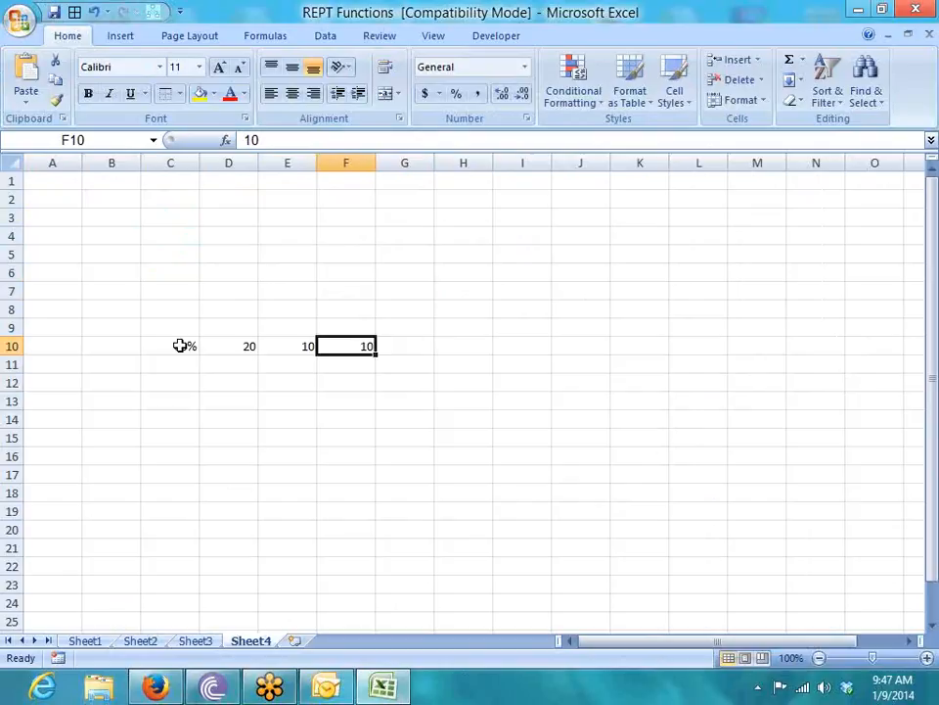
key(Left)
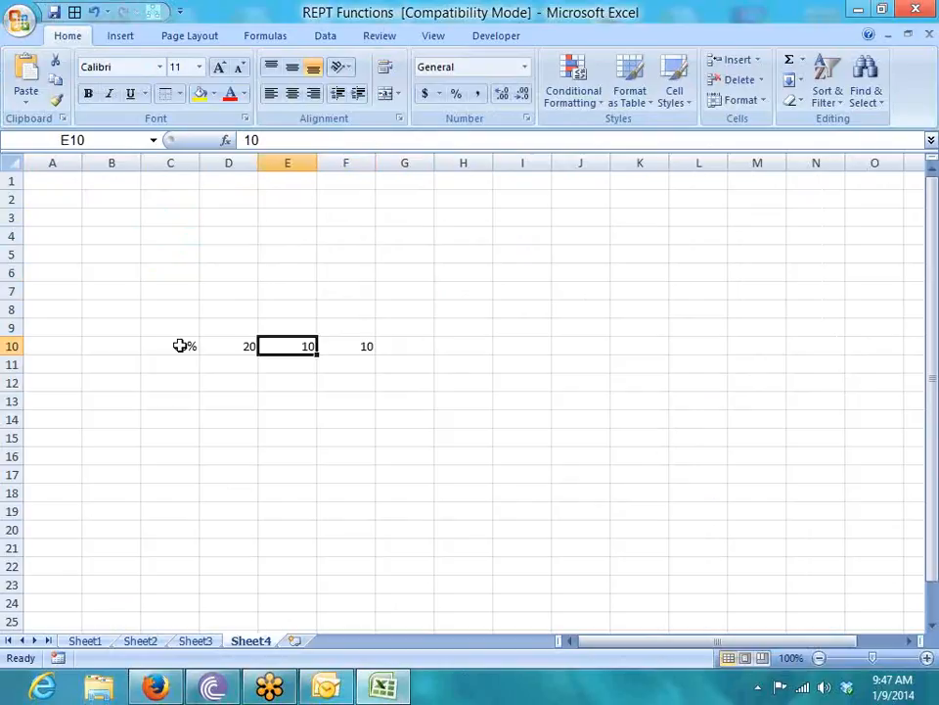
key(shift+Right)
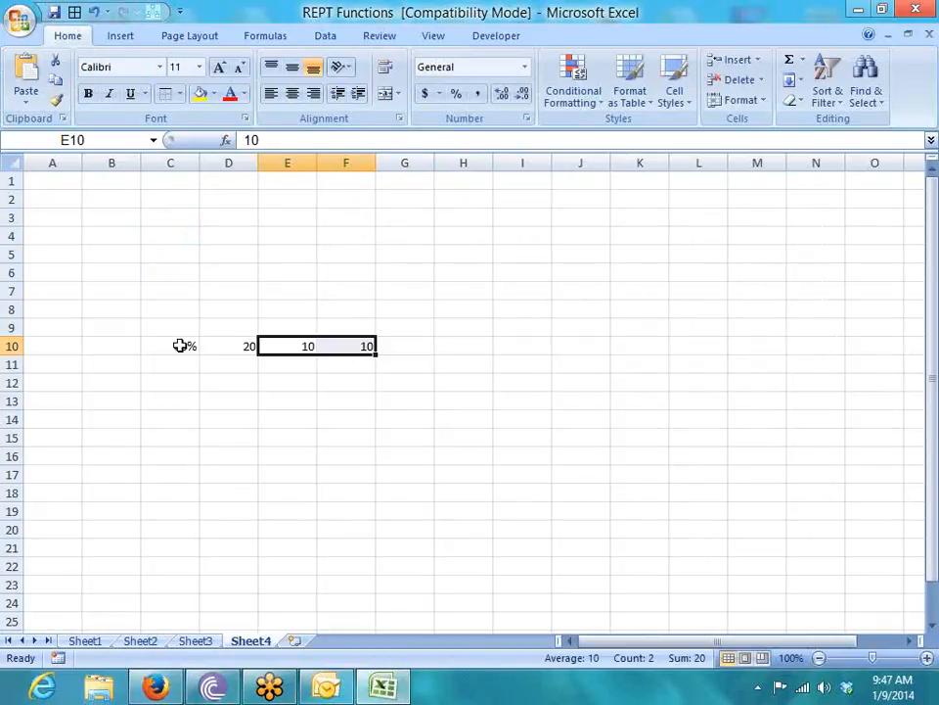
Clear the sample values from cells C10 to F10.
click(181, 345)
key(shift+Right)
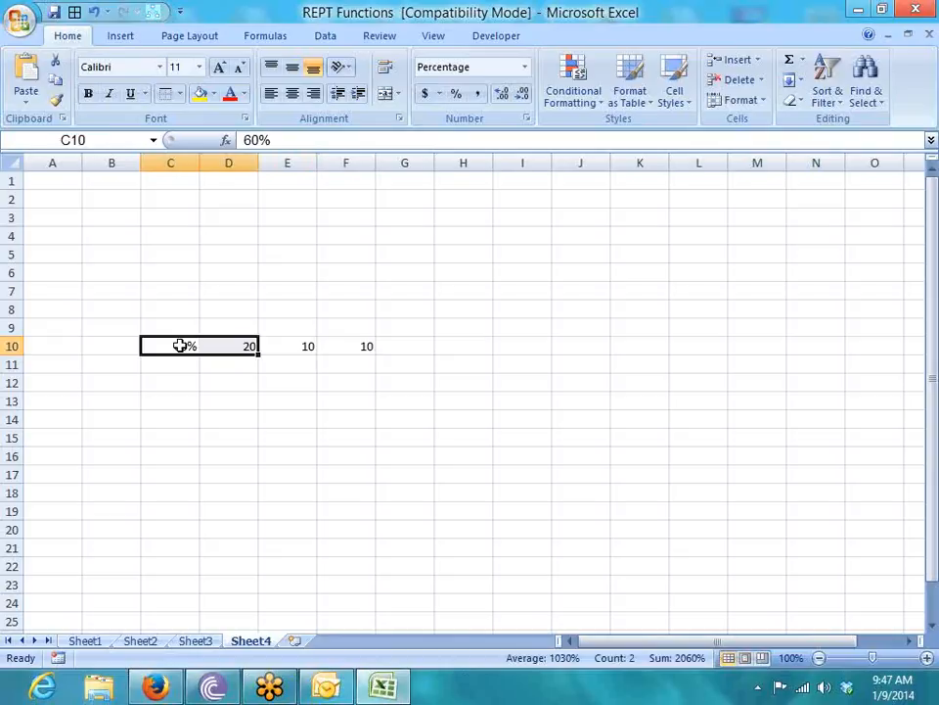
key(shift+Right)
key(shift+Right)
key(shift+Right)
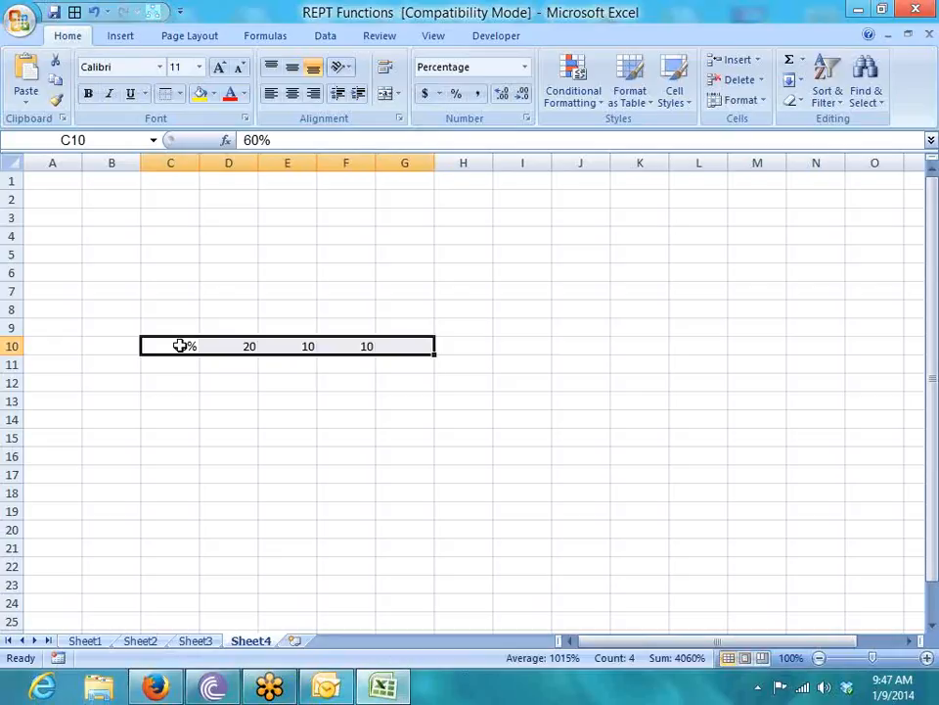
key(shift+Left)
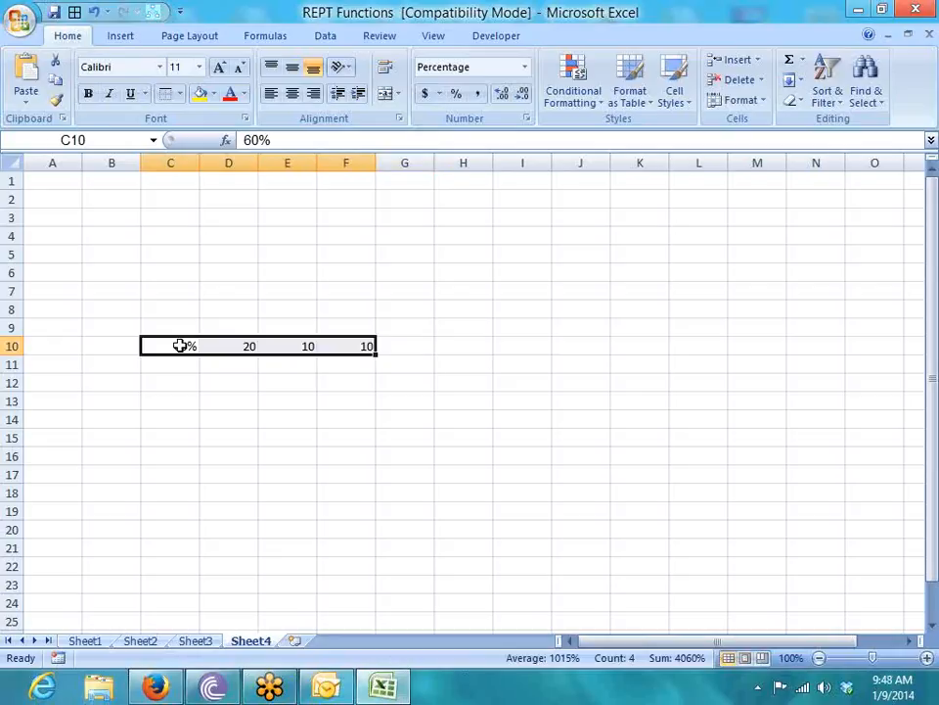
key(Delete)
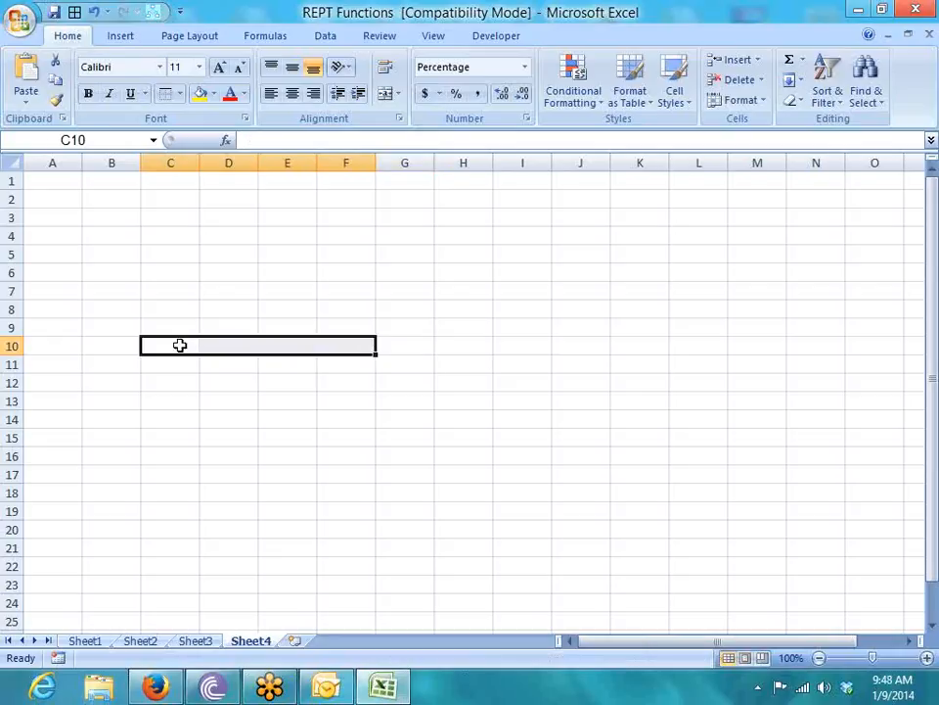
Enter 100 in cell B1 and 90 in cell C1.
key(ctrl+Up)
key(ctrl+Home)
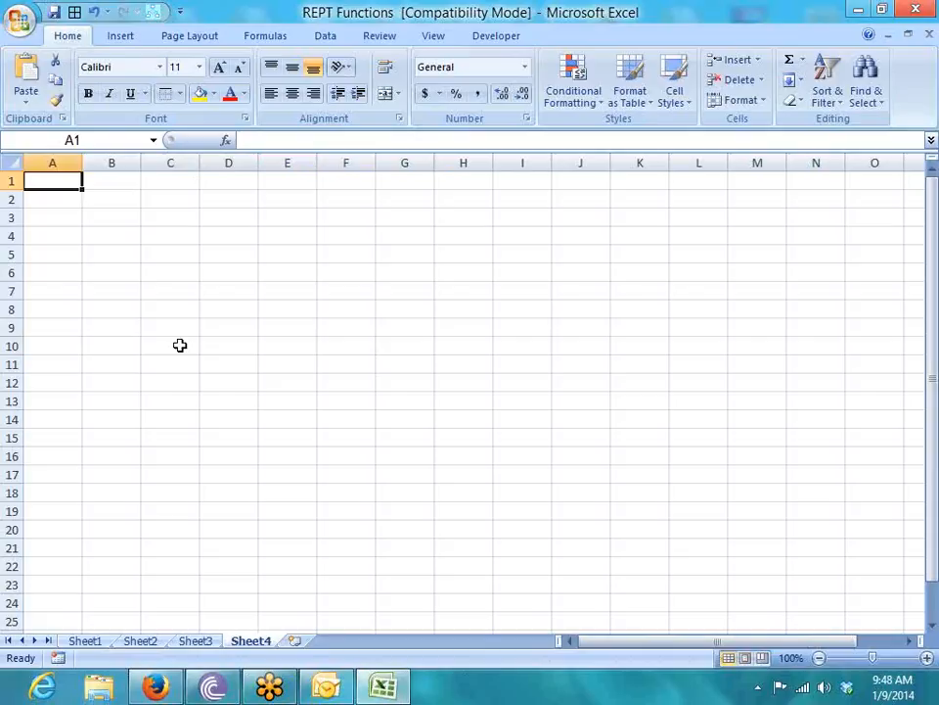
key(Right)
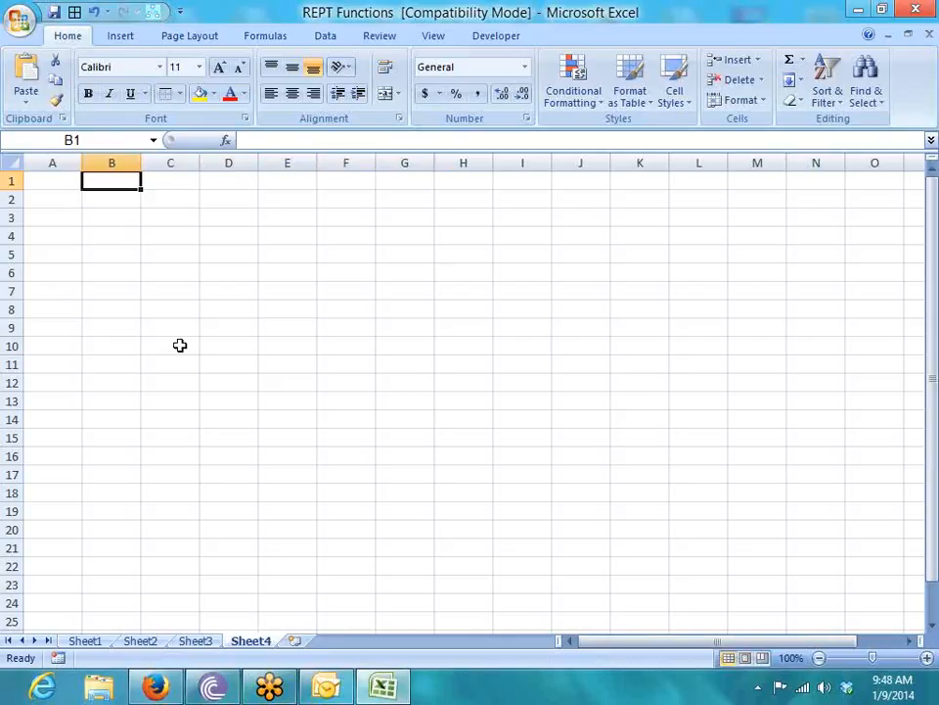
text(100)
key(Tab)
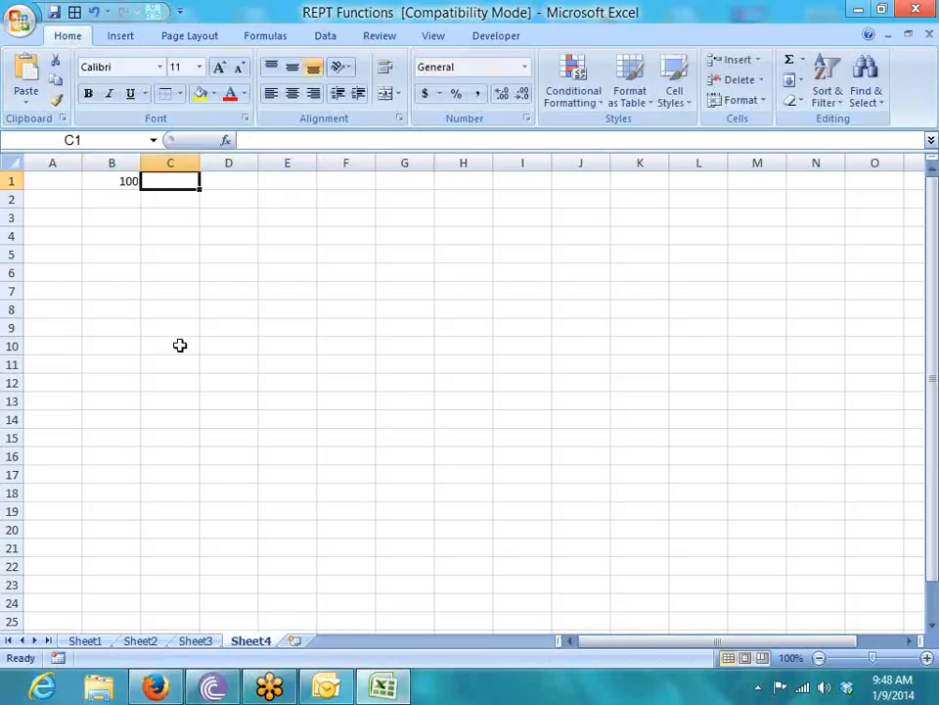
text(9)
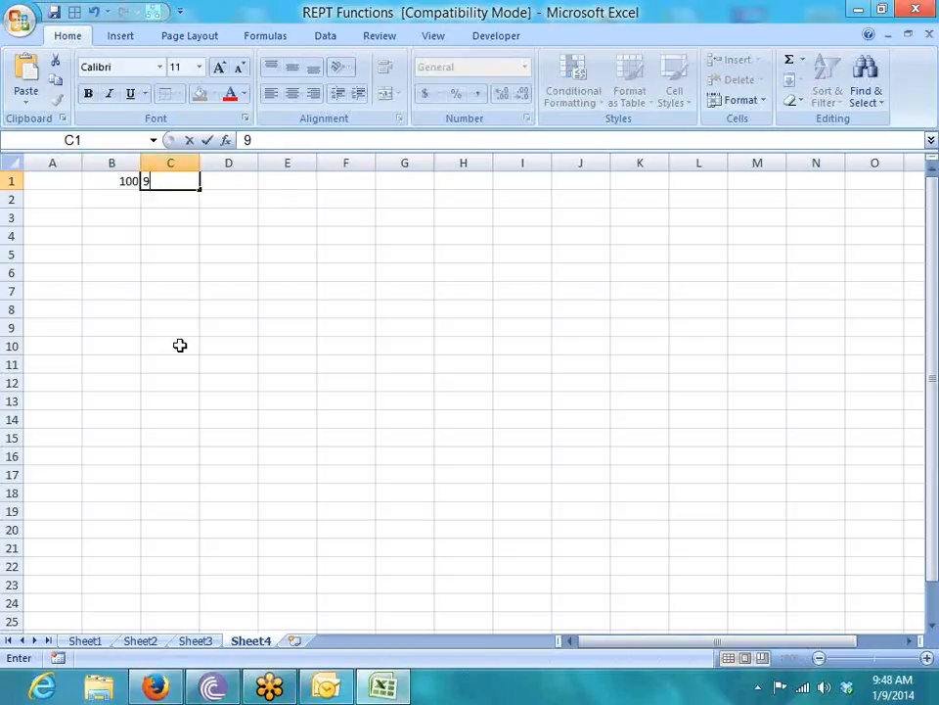
text(0)
key(Tab)
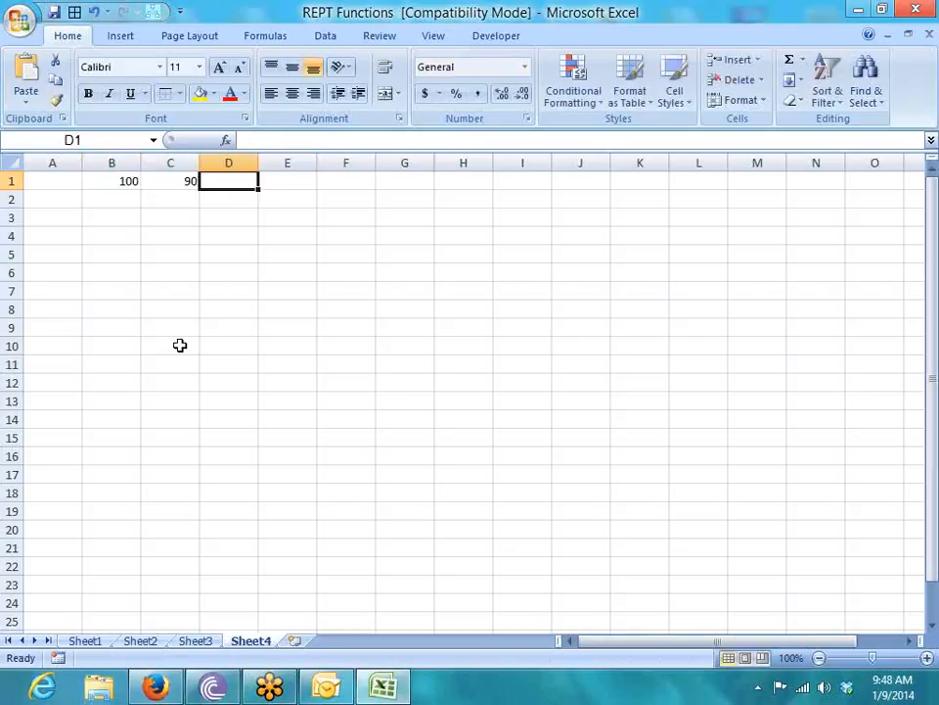
Fill the 90 from cell C1 down through C7.
key(Left)
key(shift+Down)
key(shift+Down)
key(shift+Down)
key(shift+Down)
key(shift+Down)
key(shift+Down)
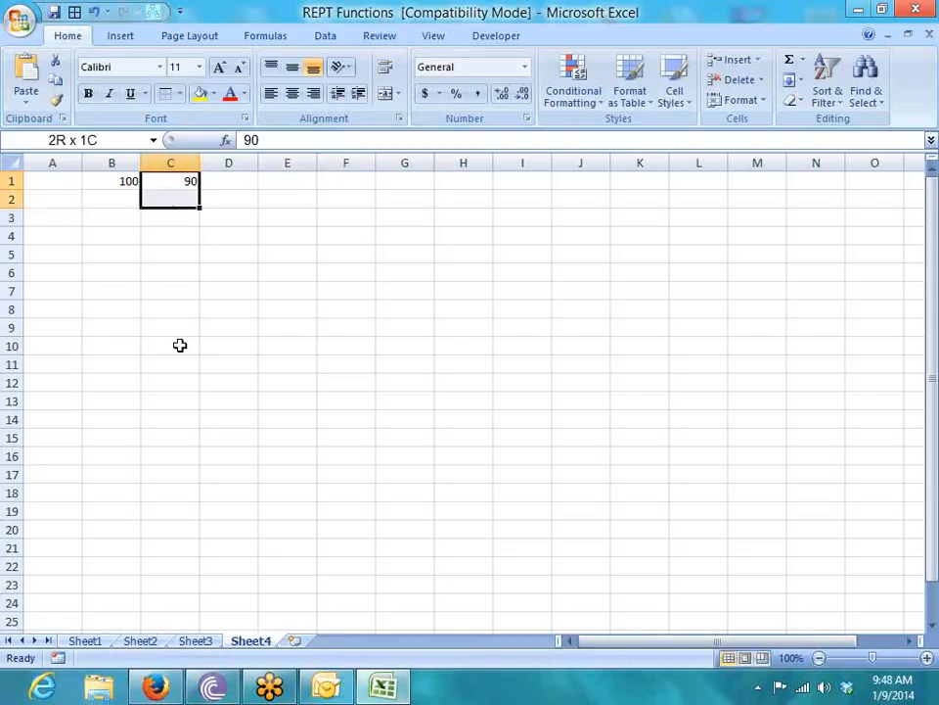
key(ctrl+d)
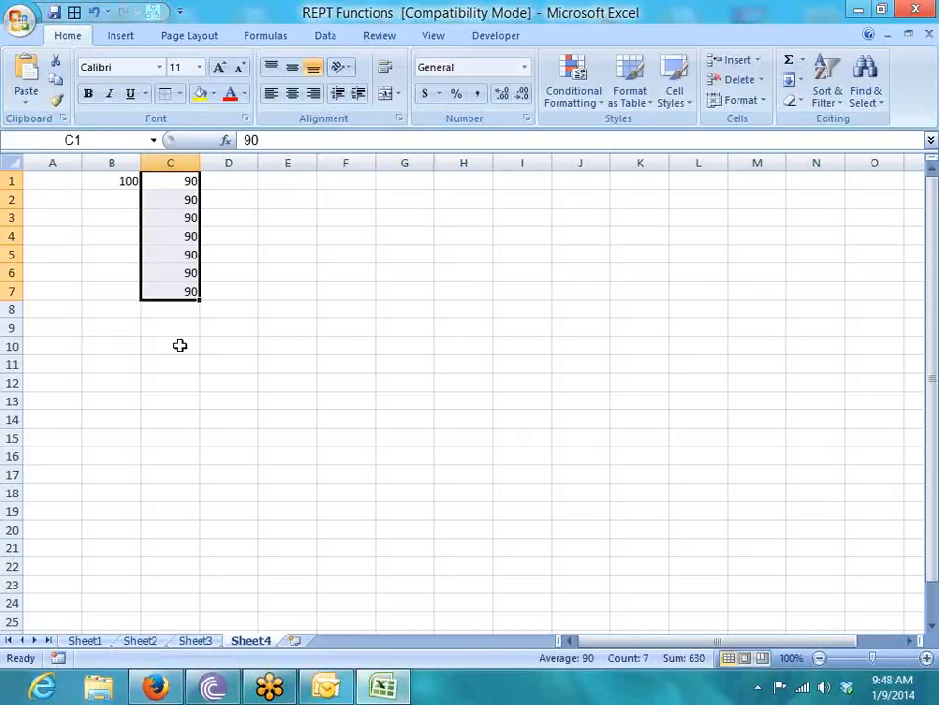
Enter 2010 in cell A1 of Sheet3 as a heading above the first chart value.
click(195, 640)
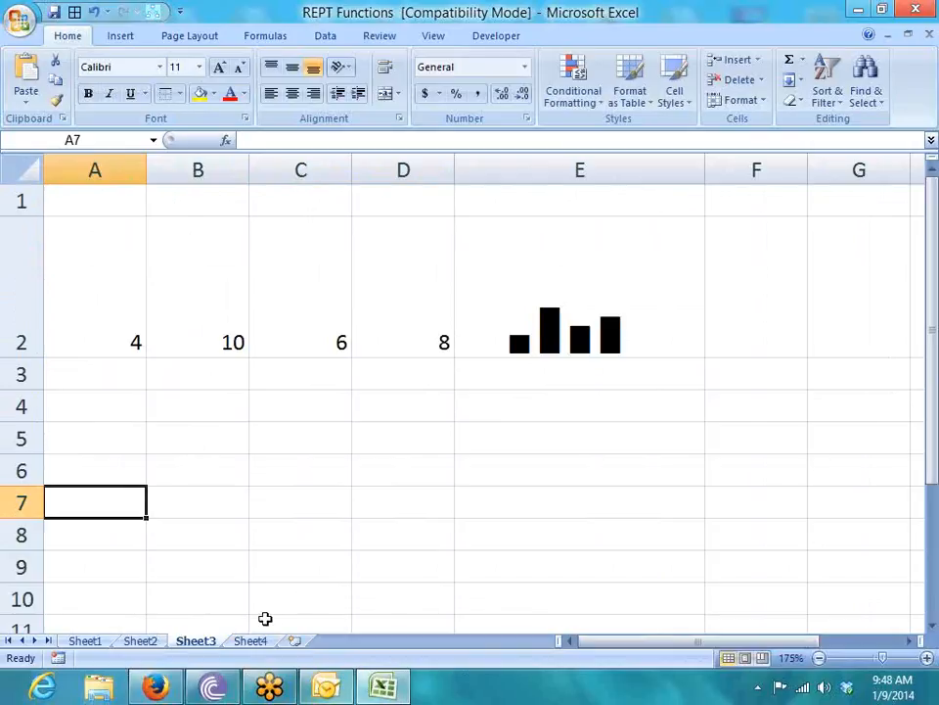
click(256, 649)
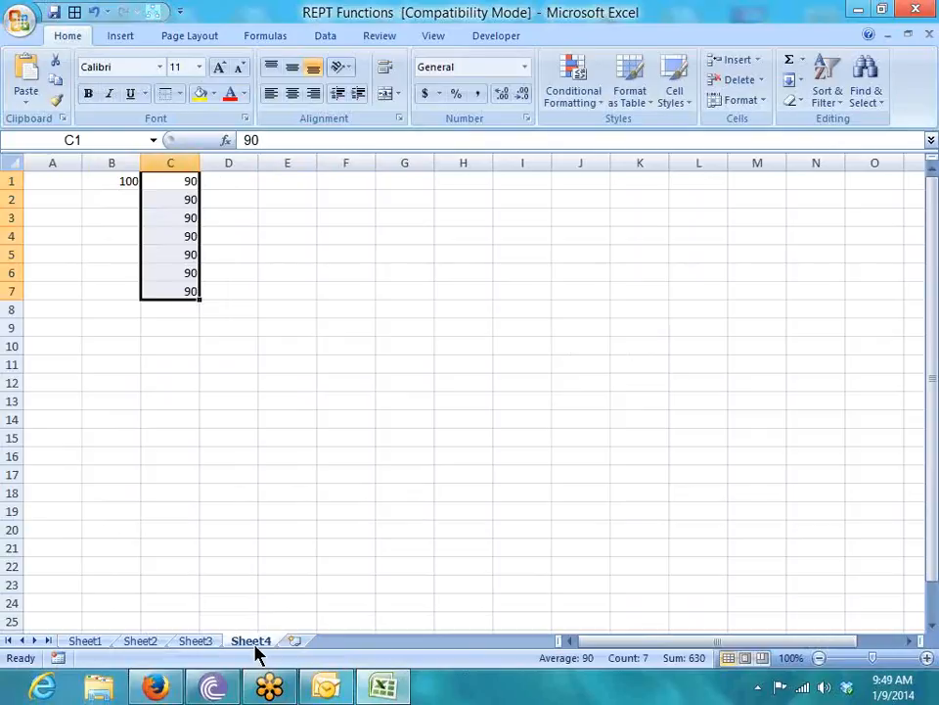
click(207, 642)
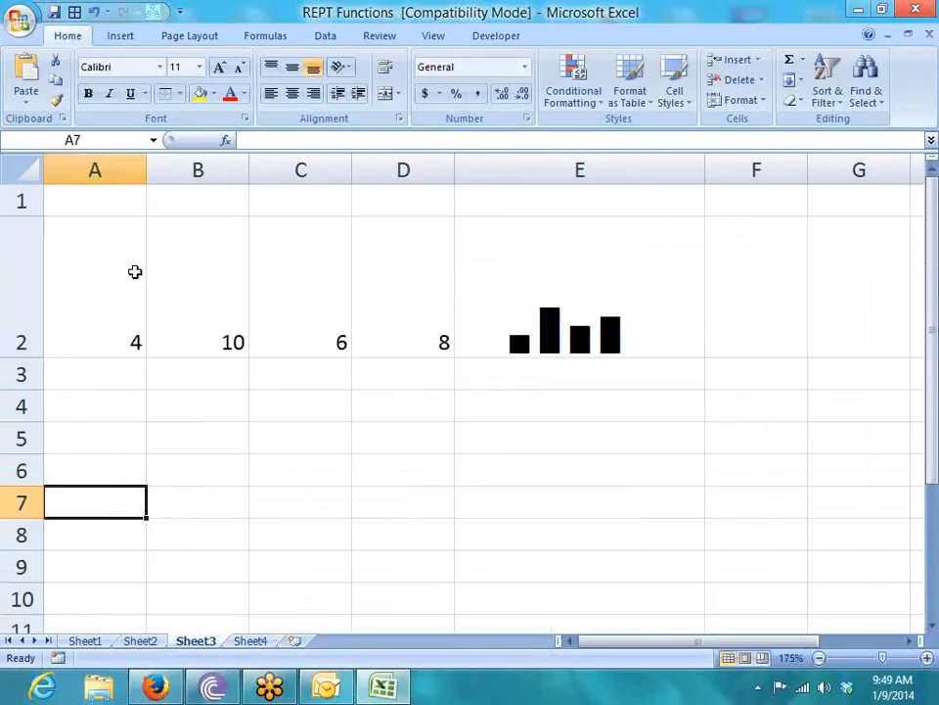
click(128, 200)
text(12)
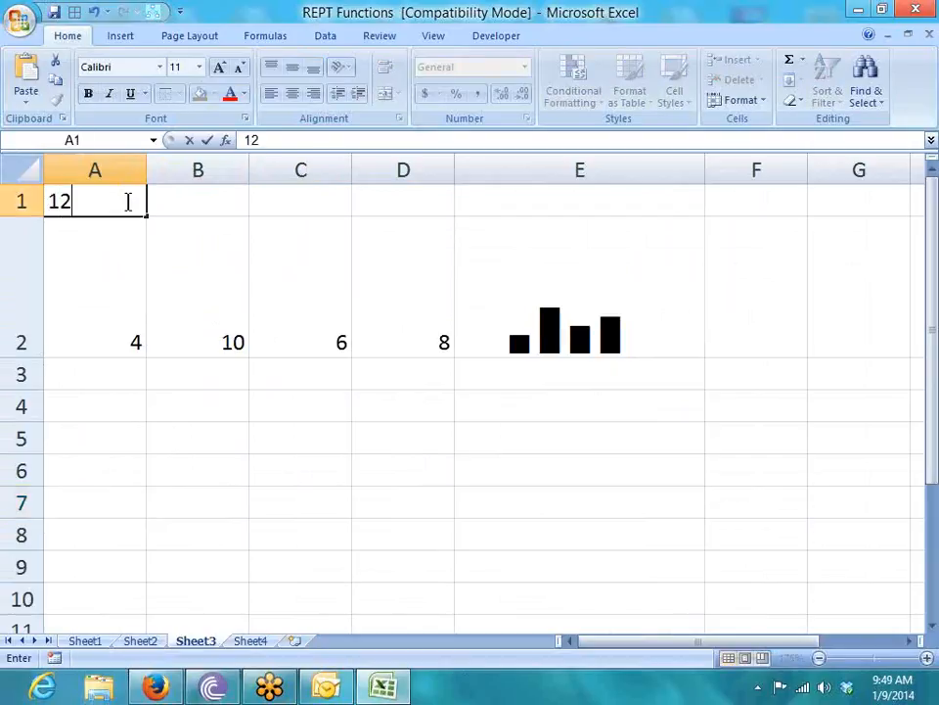
key(Escape)
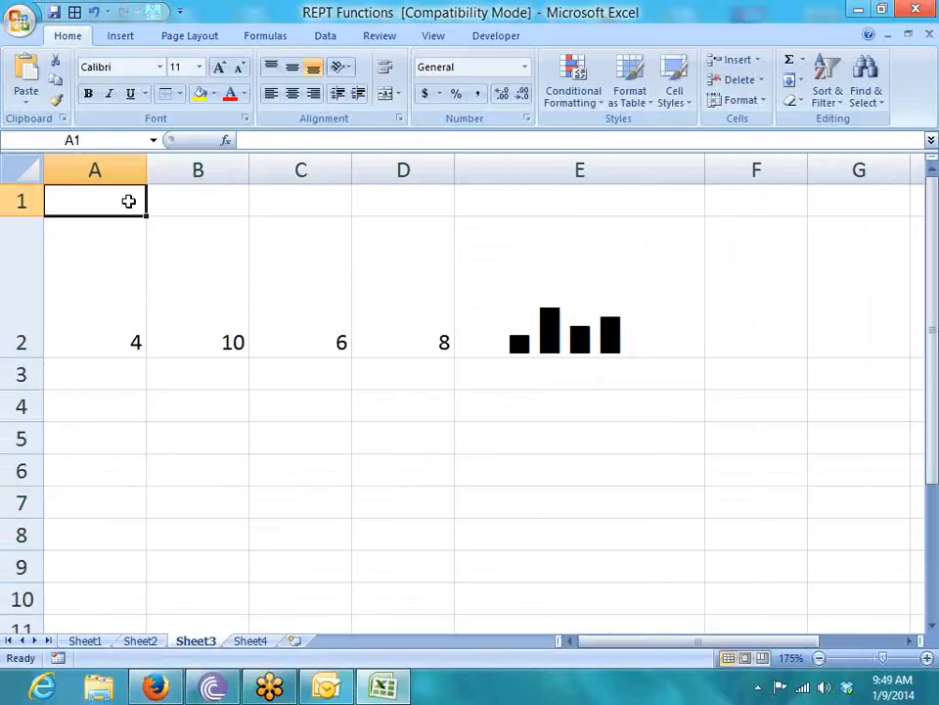
text(2010)
key(Return)
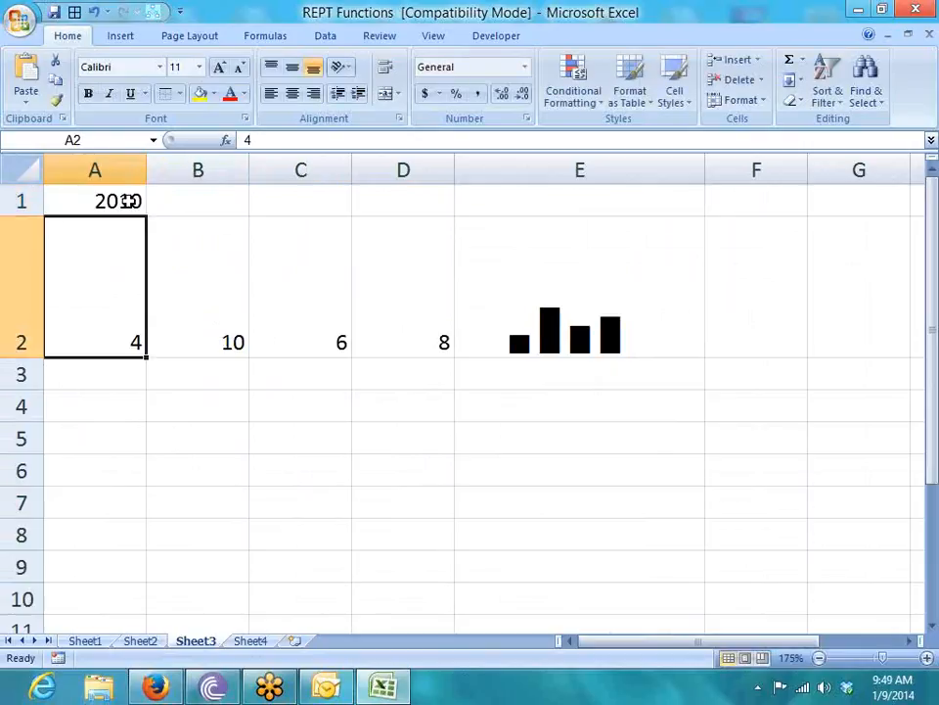
Add &A2 after the first REPT in E2's formula so the first column carries its value as a label.
key(Return)
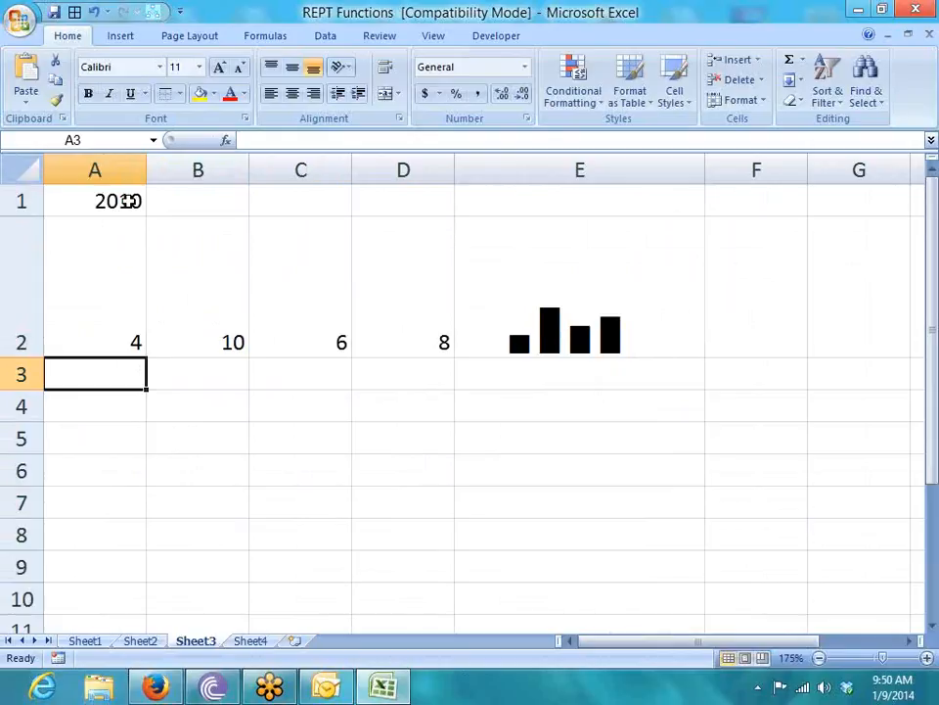
key(Right)
key(Right)
key(Right)
key(Right)
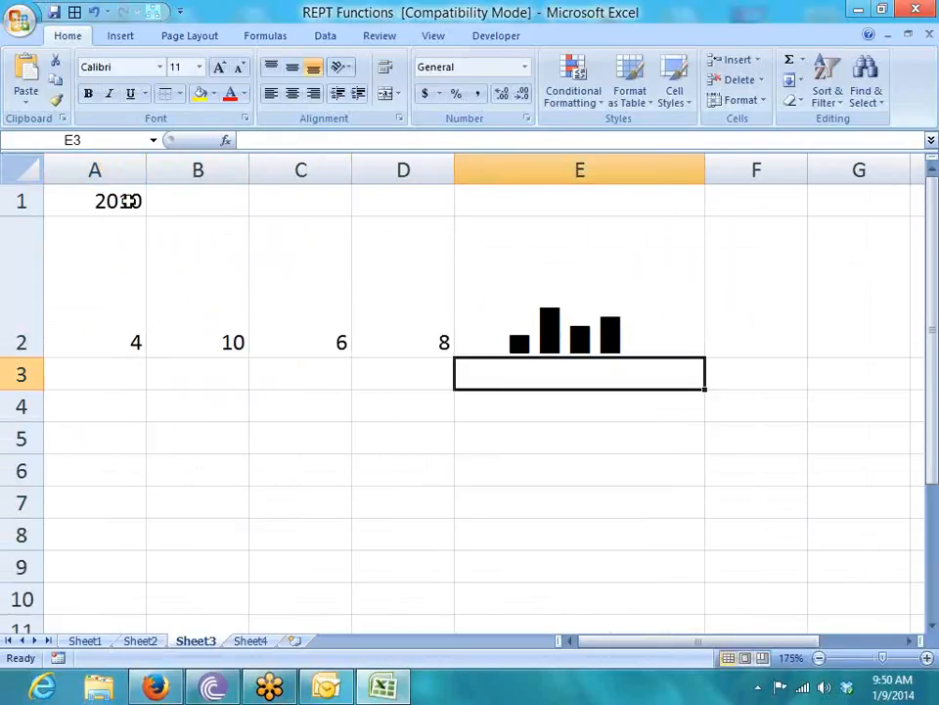
key(Up)
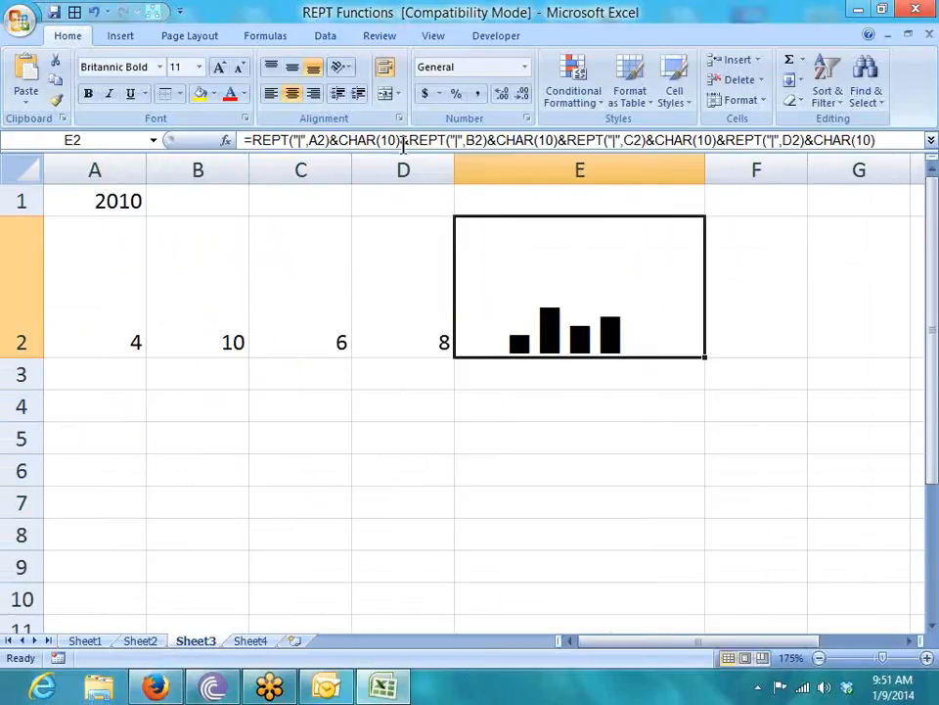
click(334, 141)
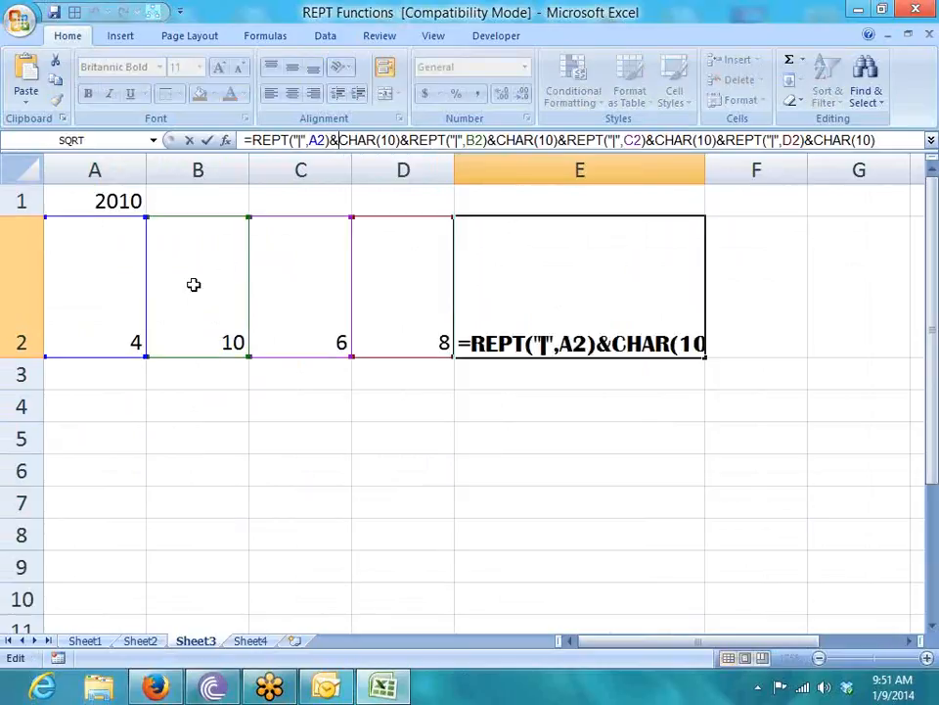
click(127, 333)
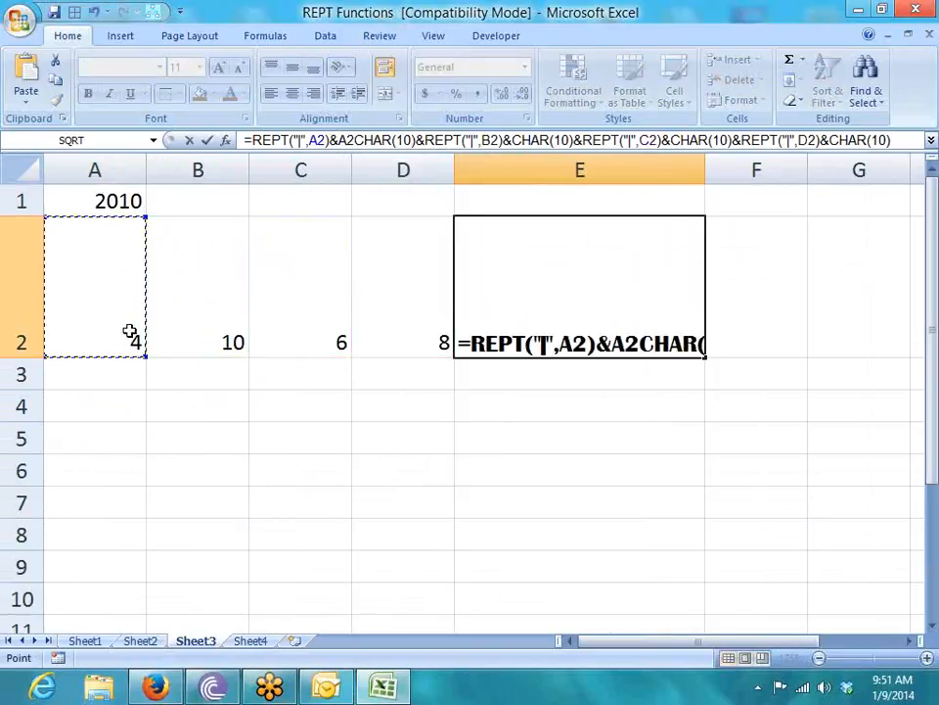
text(&)
key(Return)
key(Up)
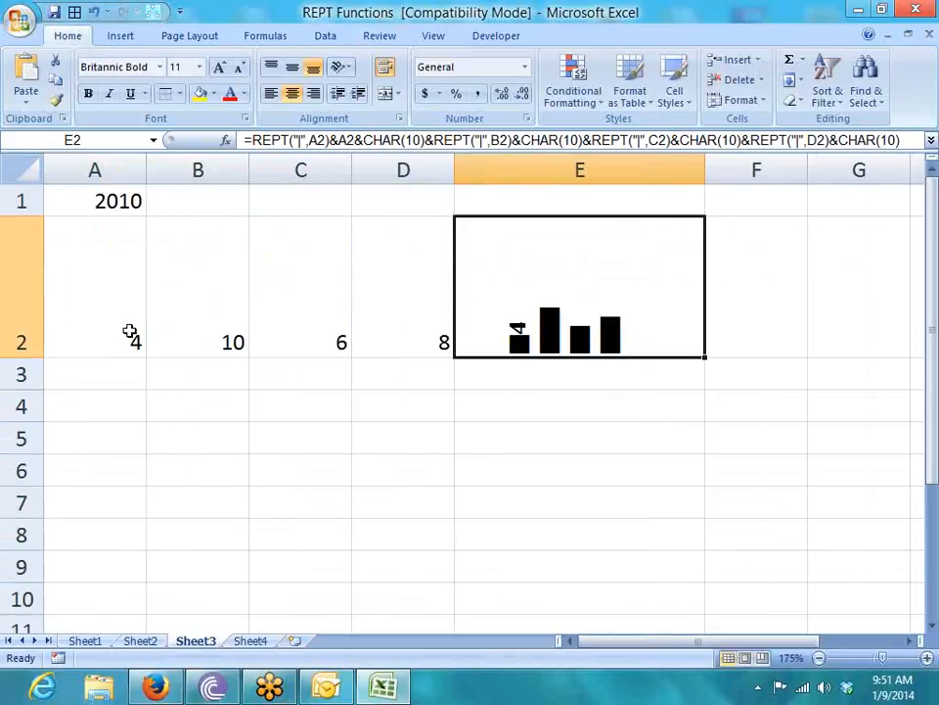
Try a space after the bar character in the first REPT of E2's formula, and undo the change.
click(343, 140)
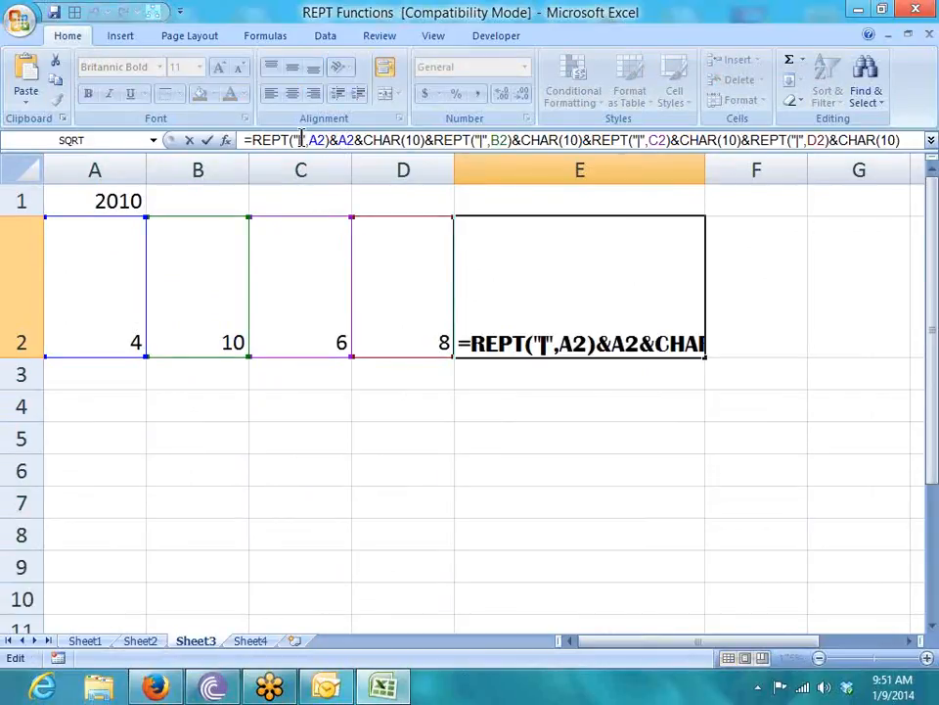
click(302, 140)
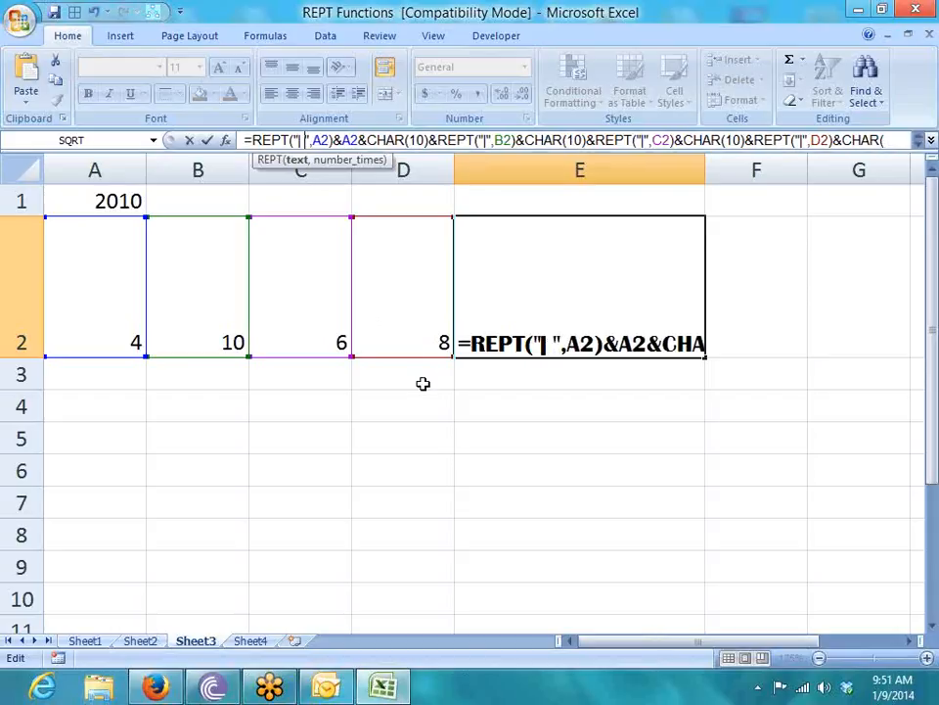
key(Return)
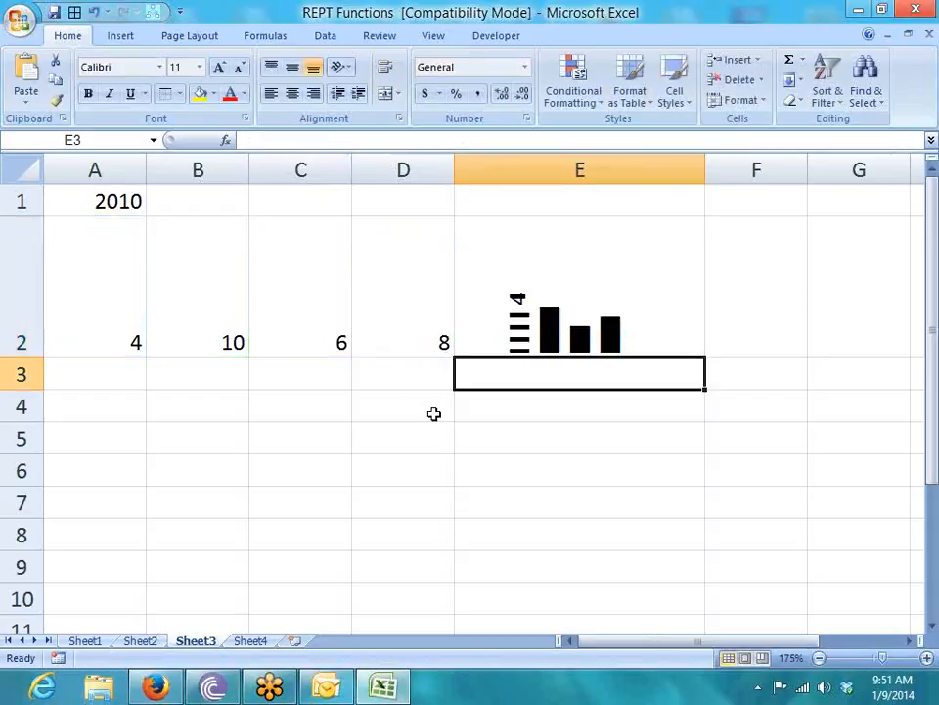
key(Up)
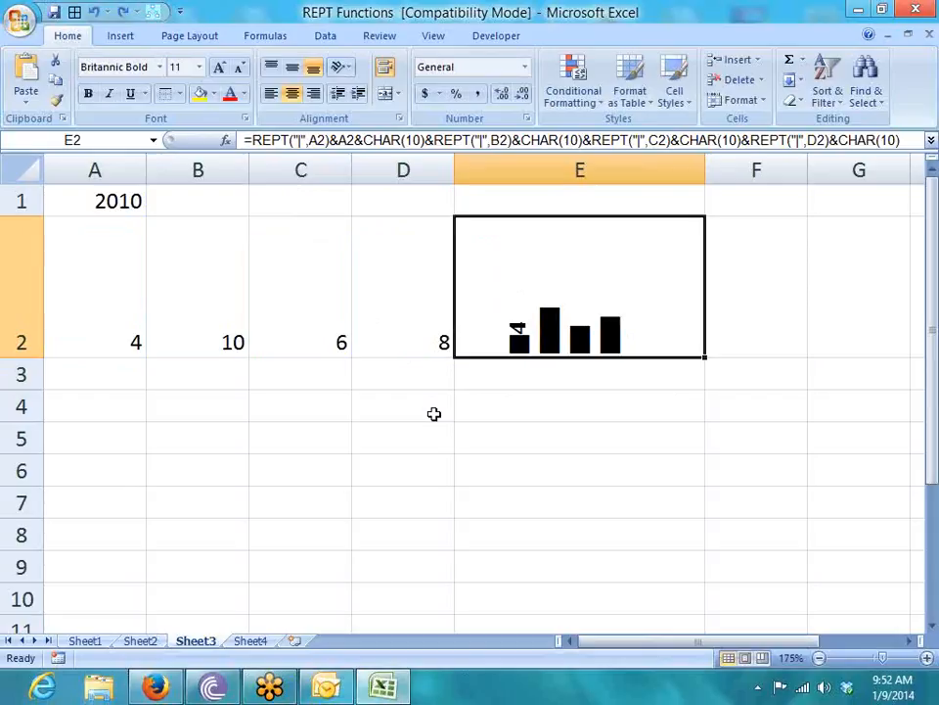
Insert a 2-D clustered bar chart of the Comm values in A2:A8 on Sheet2.
click(140, 641)
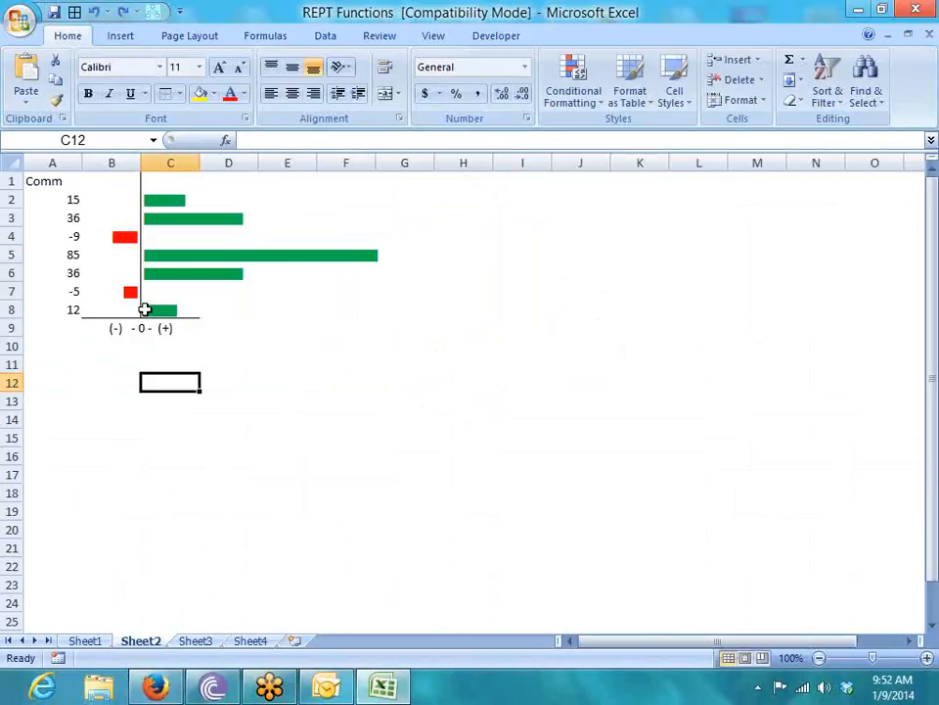
click(121, 36)
click(409, 98)
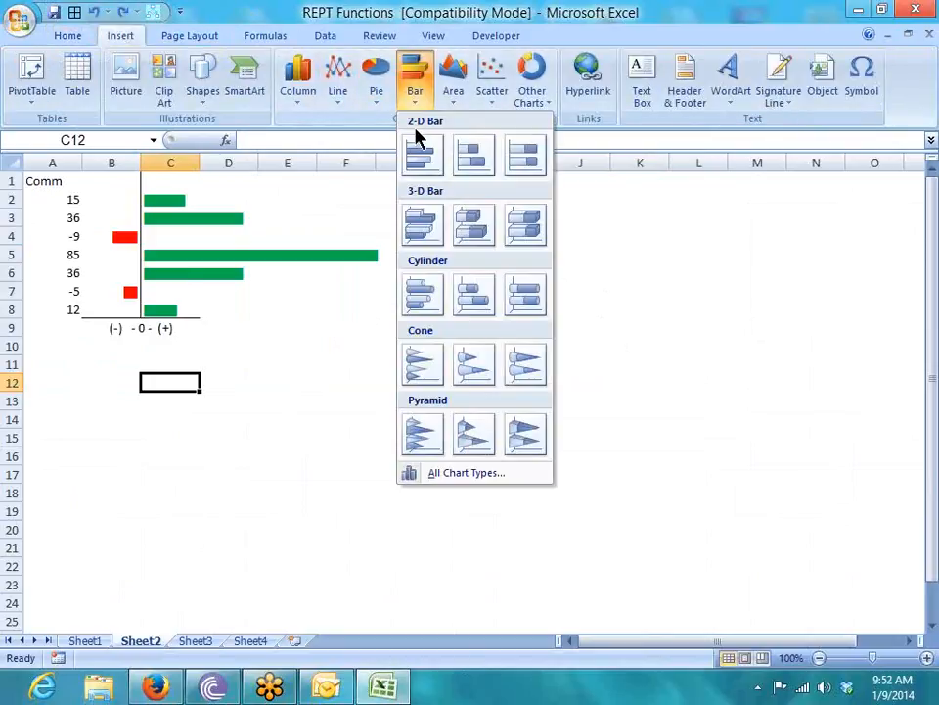
click(55, 219)
drag(70, 200, 59, 308)
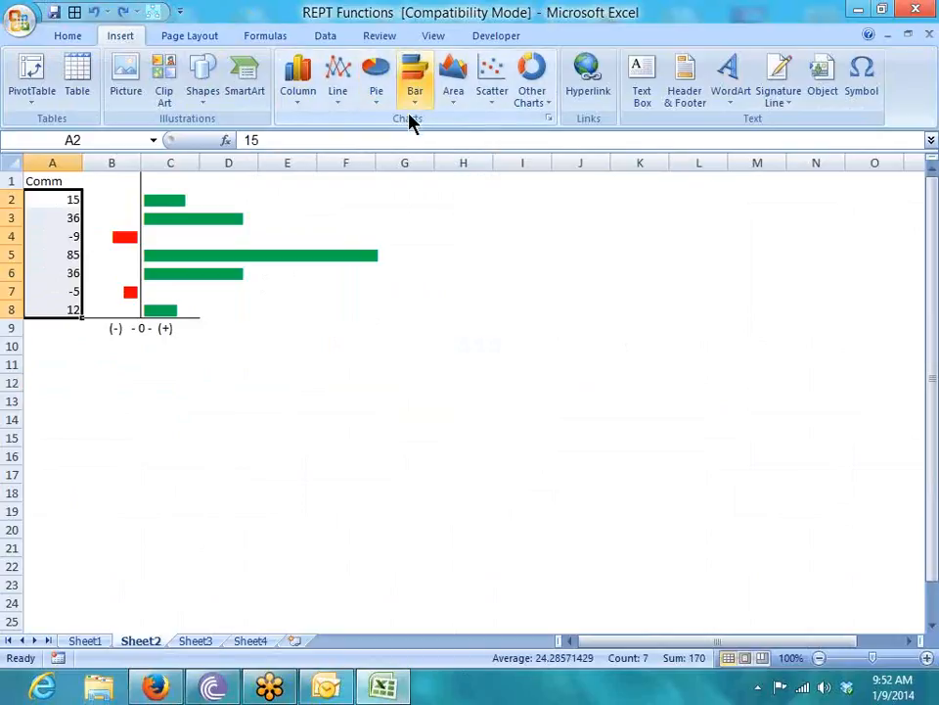
click(416, 98)
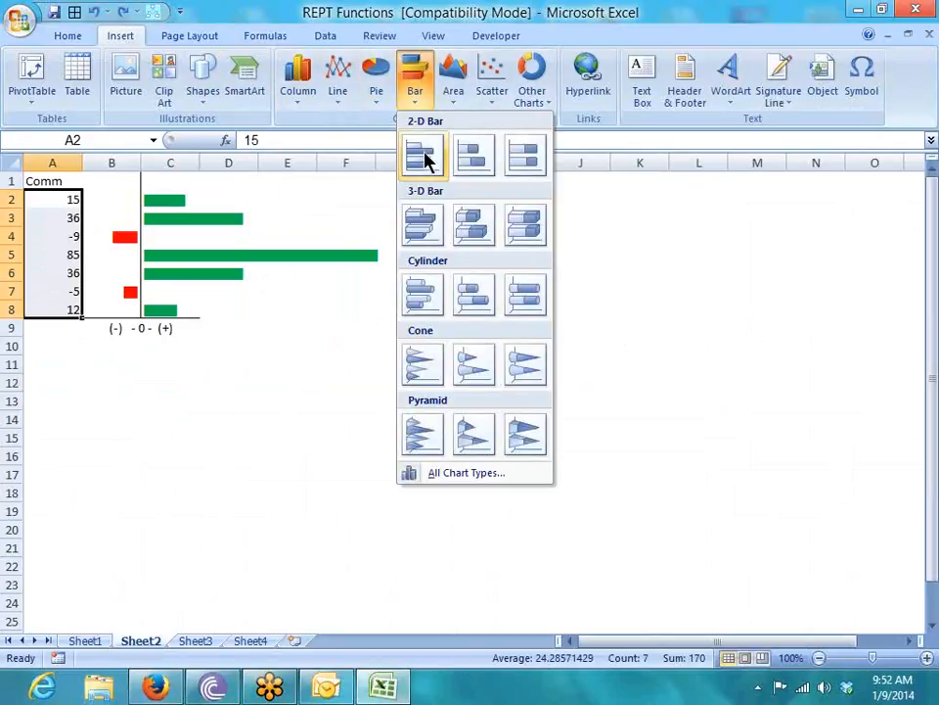
click(427, 159)
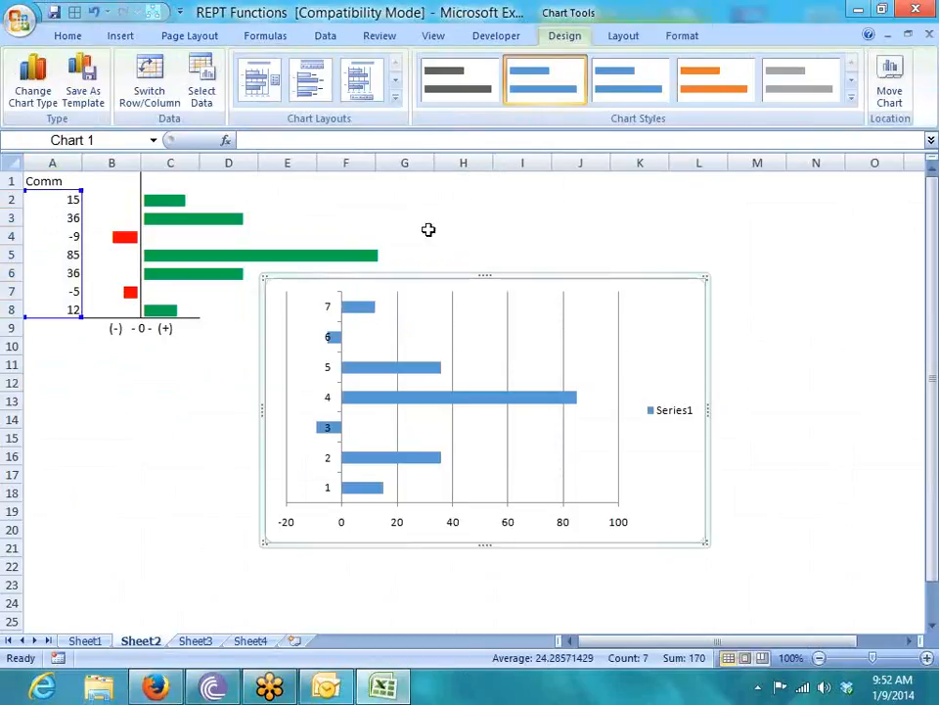
Move the inserted bar chart closer to the data, narrow it, and delete it.
drag(678, 538, 672, 513)
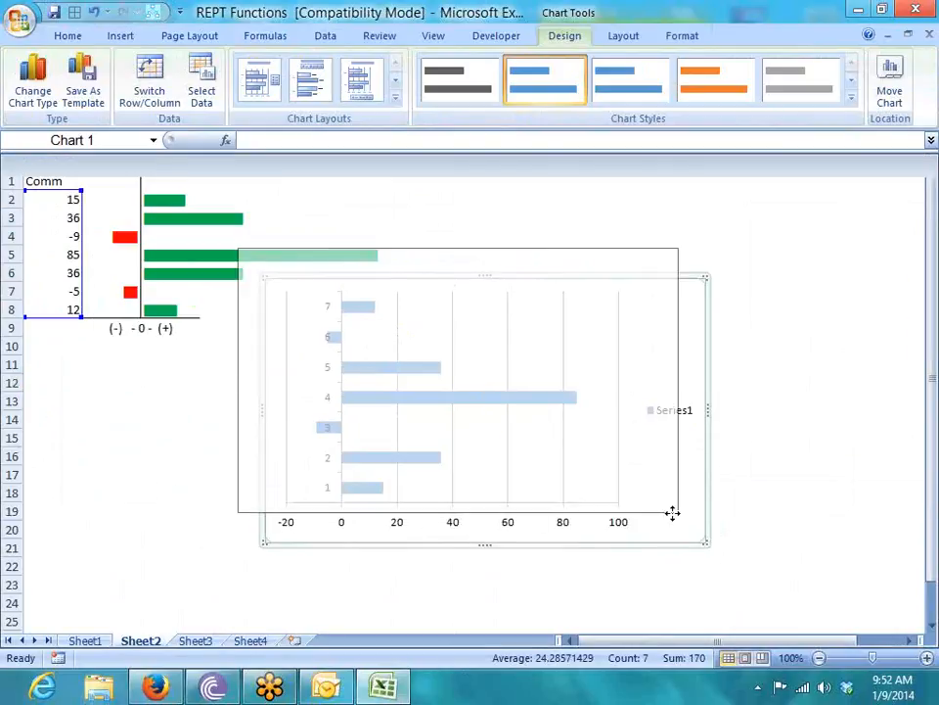
drag(673, 511, 671, 508)
drag(675, 379, 556, 379)
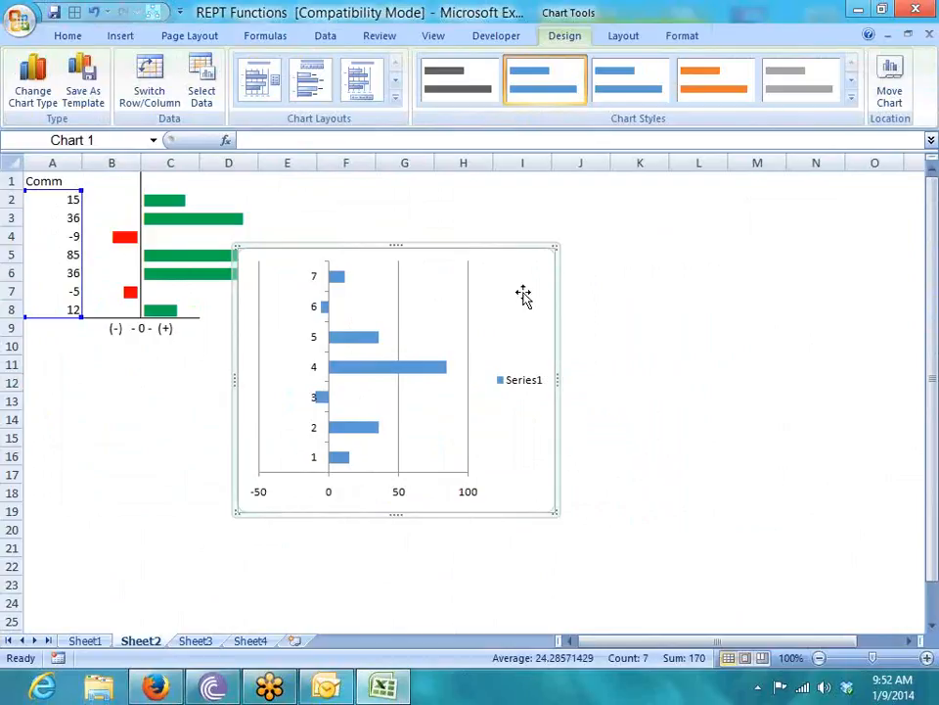
key(Delete)
Examine the positive-bar formula in Sheet2's C2, row 5's value and bar, and the tally formulas in B33 and B31 of Sheet1.
click(184, 200)
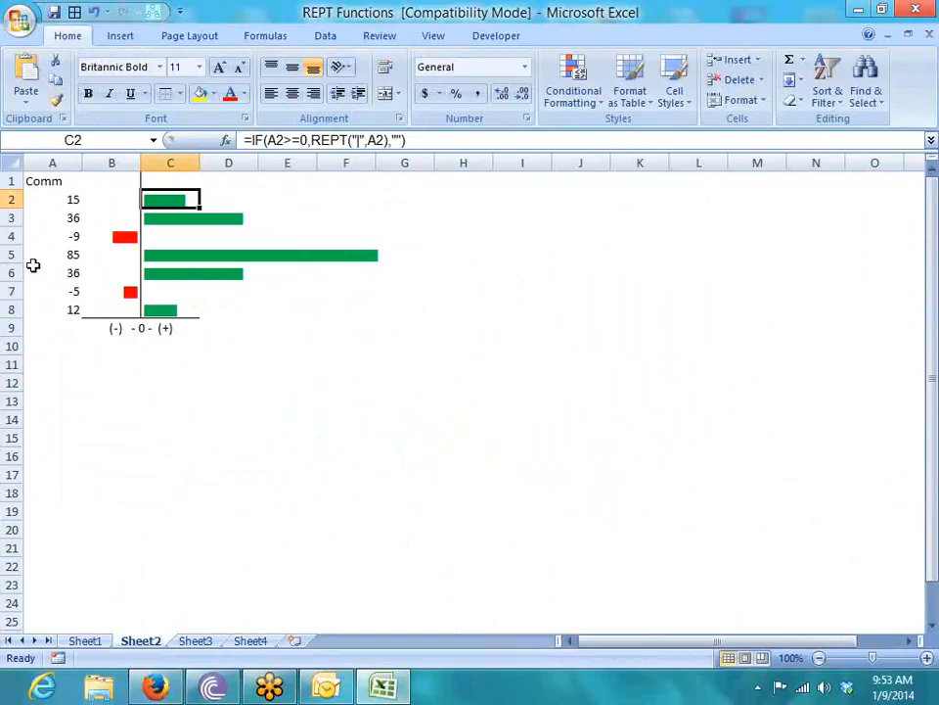
drag(41, 259, 142, 258)
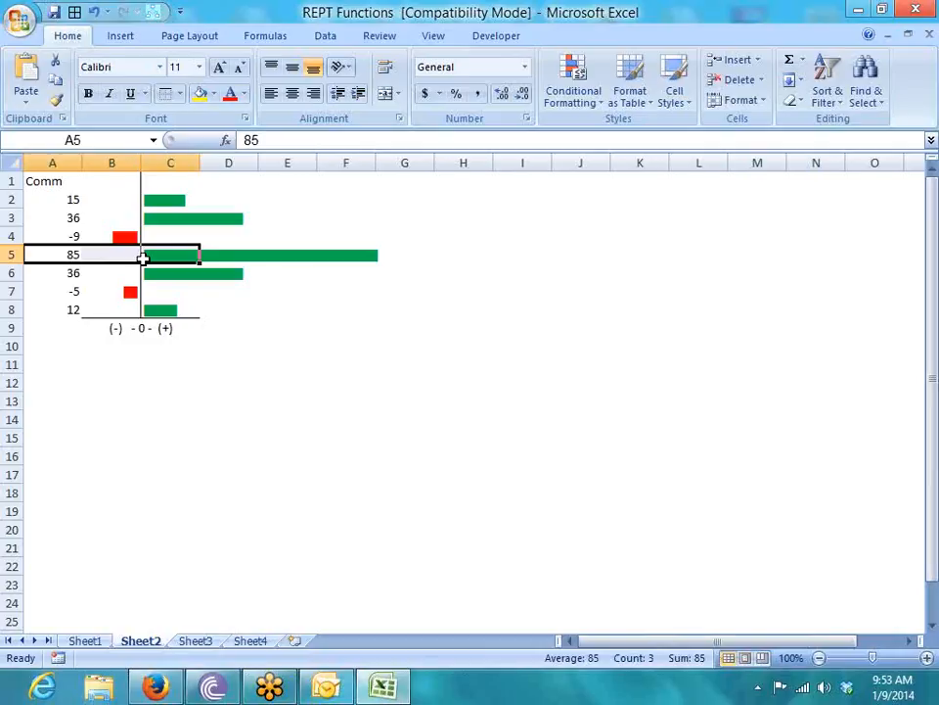
click(84, 641)
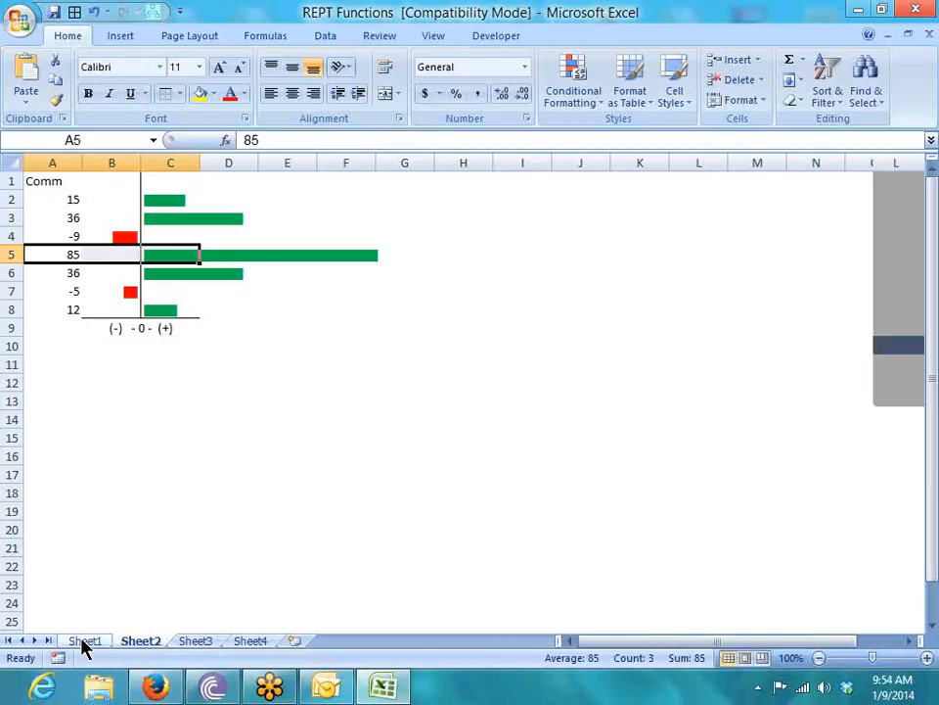
scroll(107, 563, down, 4)
click(107, 562)
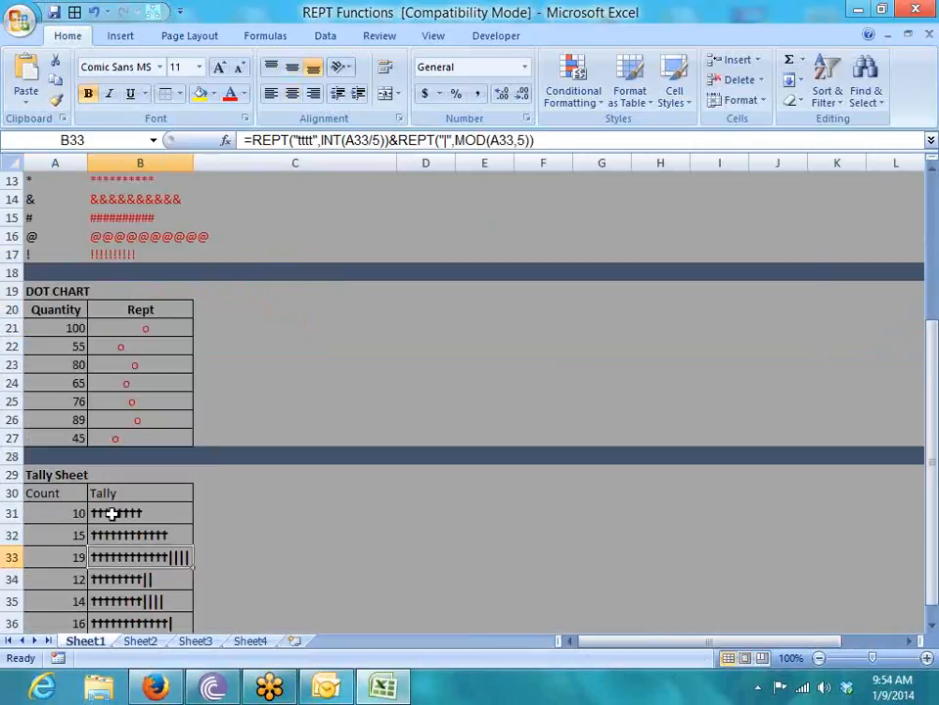
click(116, 512)
scroll(94, 602, down, 1)
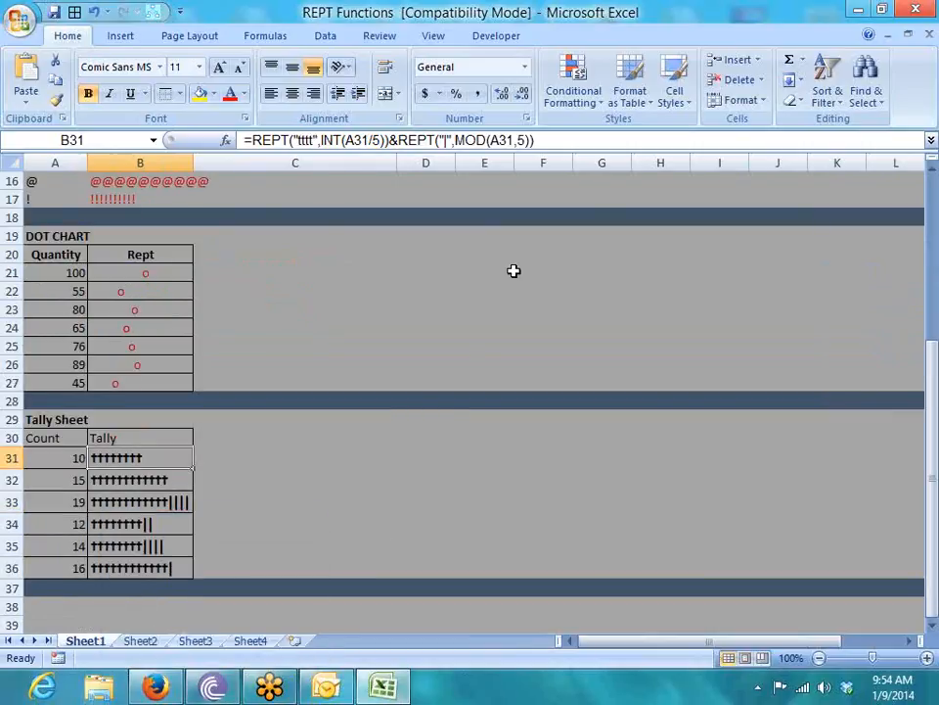
click(332, 475)
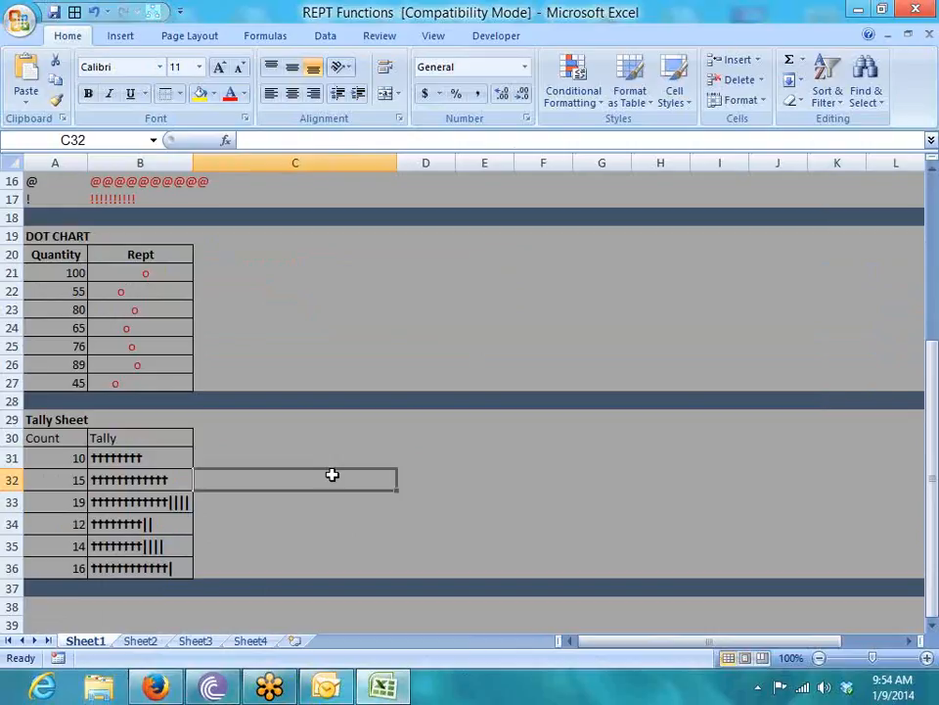
Add a space after tttt in the first REPT of B31's tally formula so each group of five is separated.
key(Up)
key(Left)
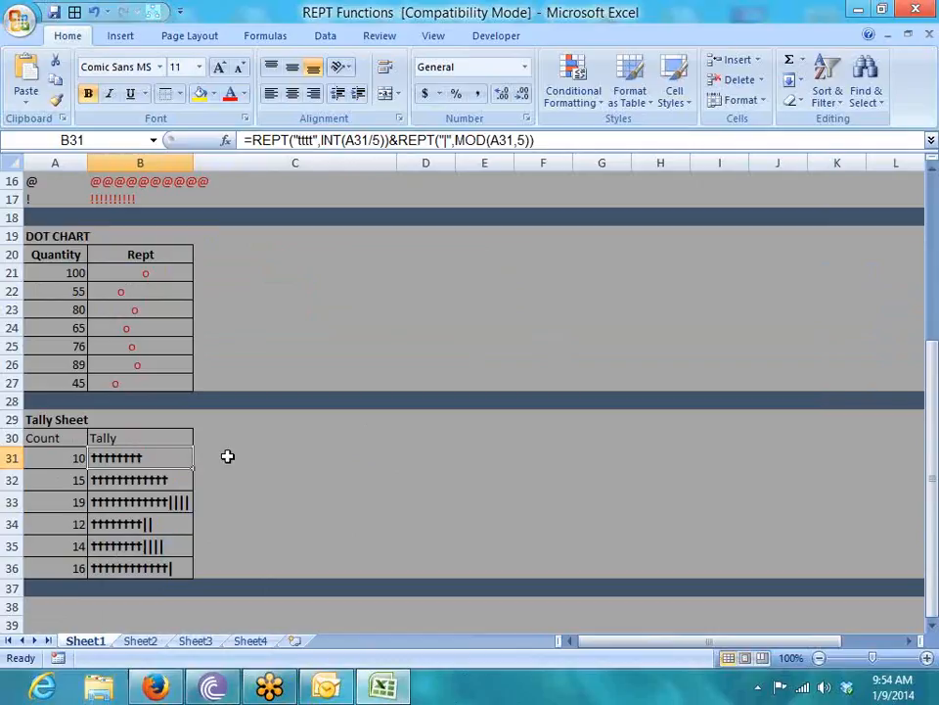
click(311, 140)
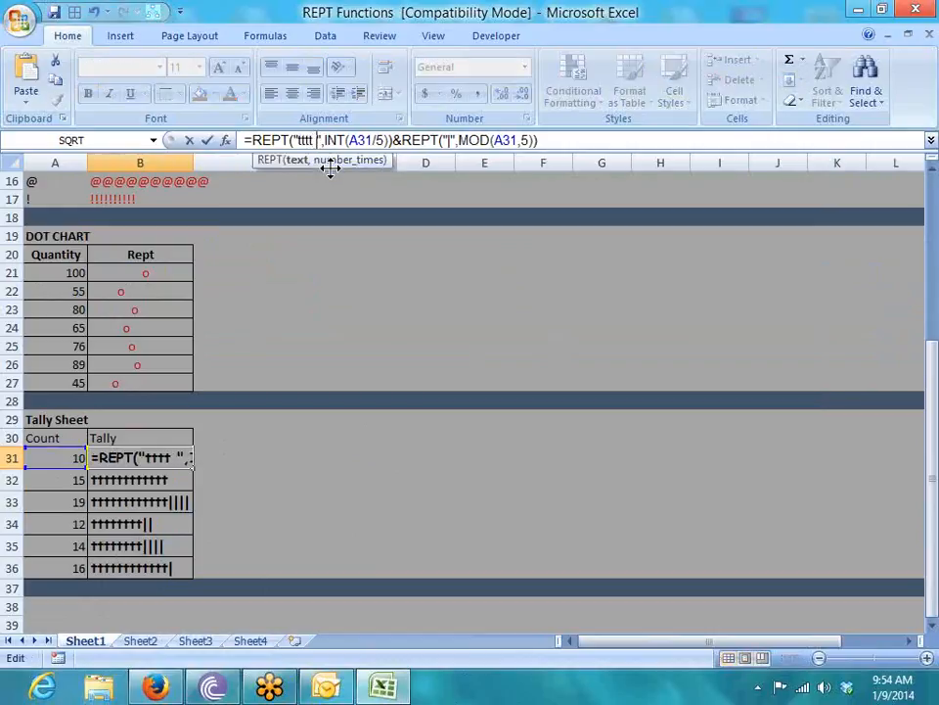
key(Return)
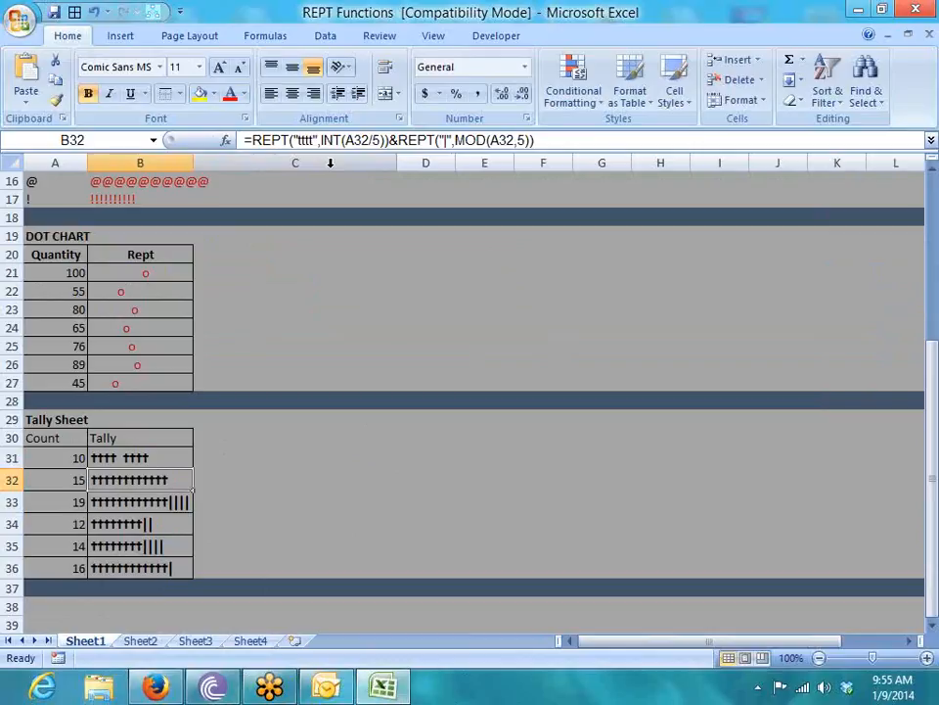
key(Up)
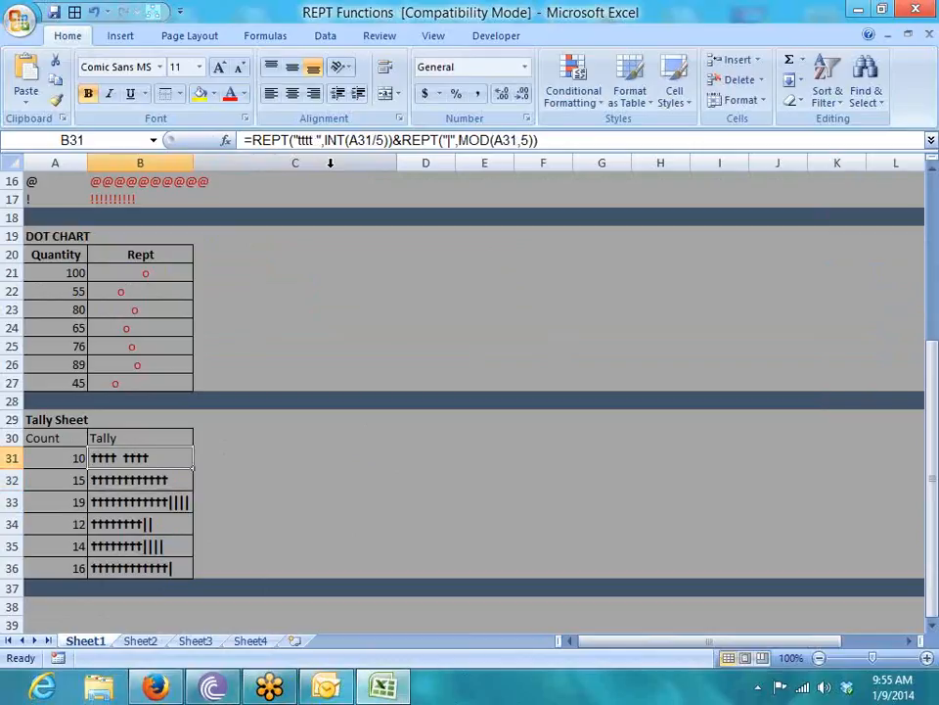
key(Up)
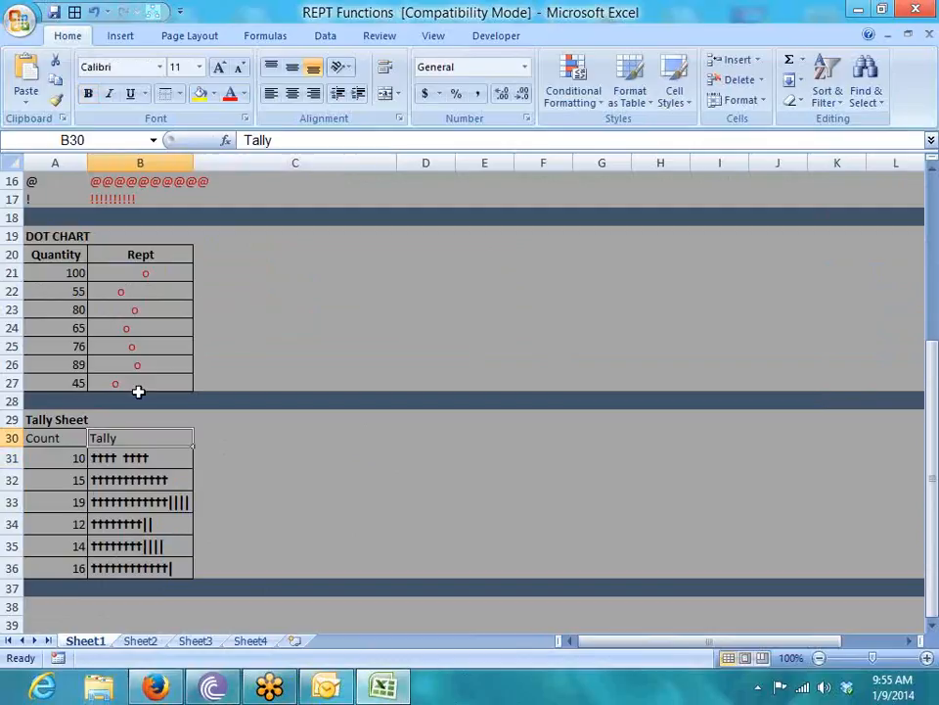
click(119, 455)
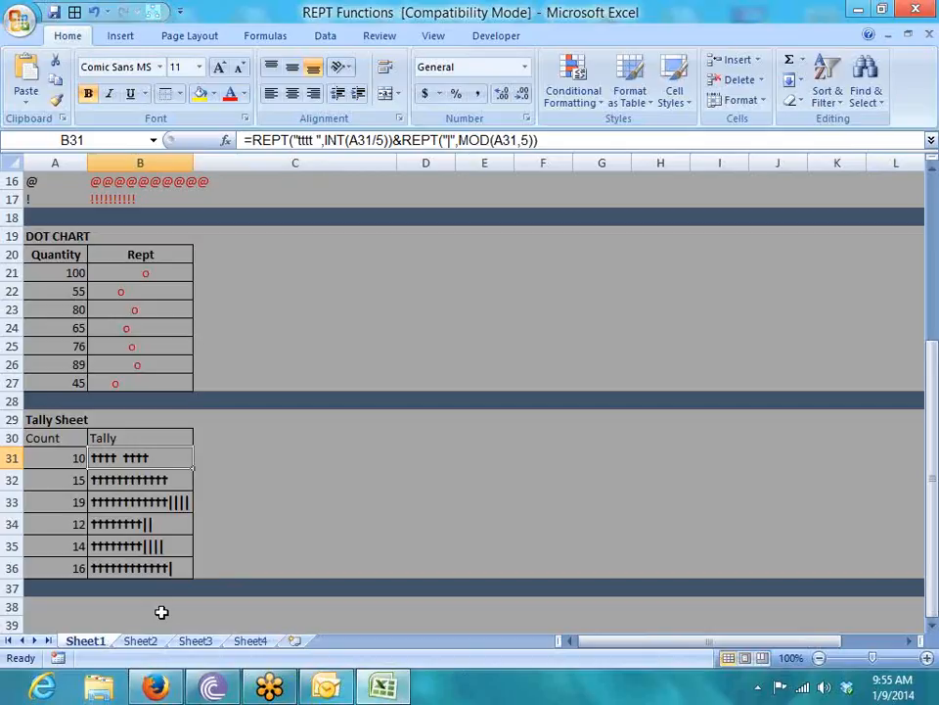
Enter 12 in cell B5 and the letter A in cell C6 of Sheet3 as sample data.
mouse_move(154, 685)
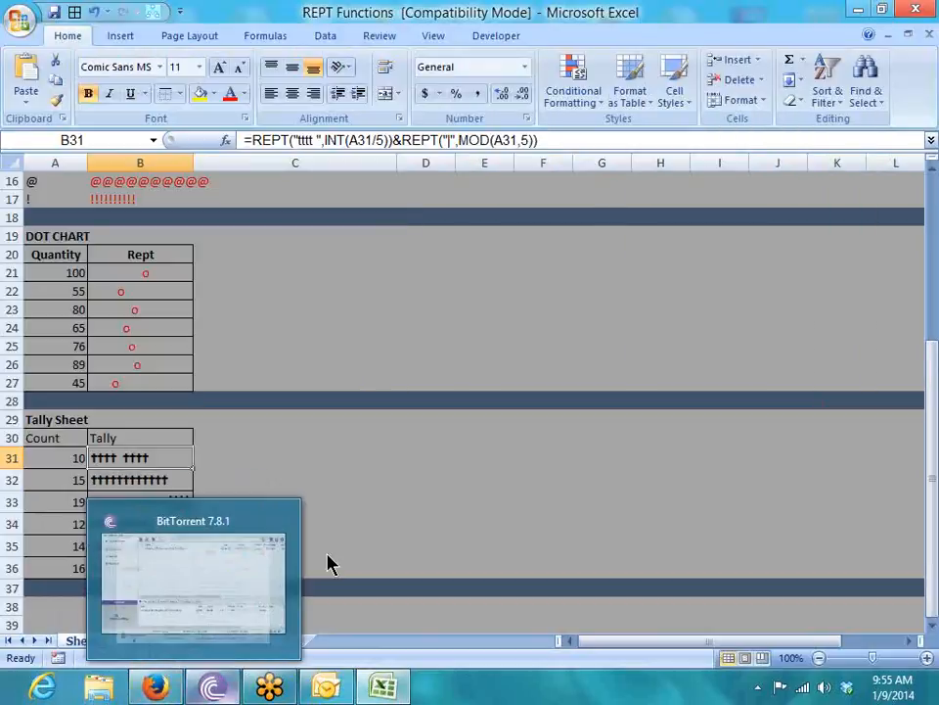
click(195, 641)
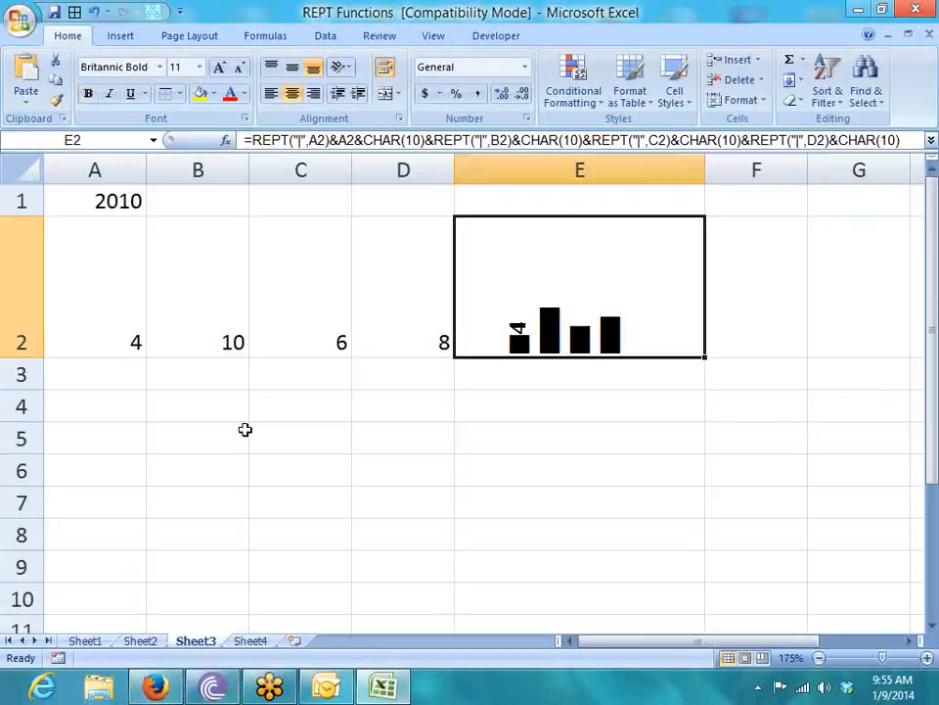
click(211, 429)
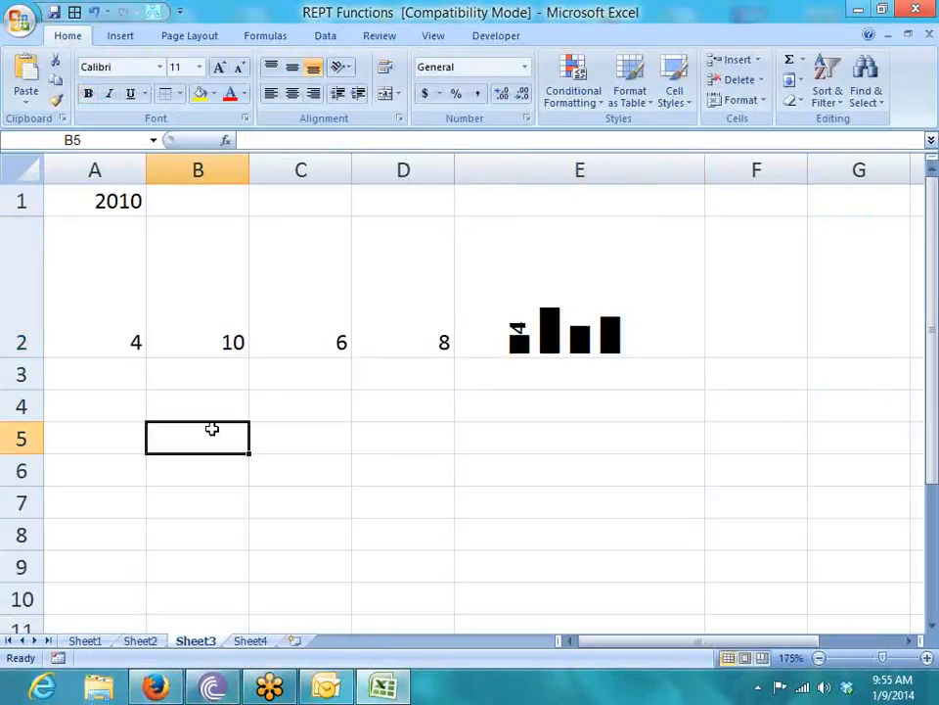
text(12)
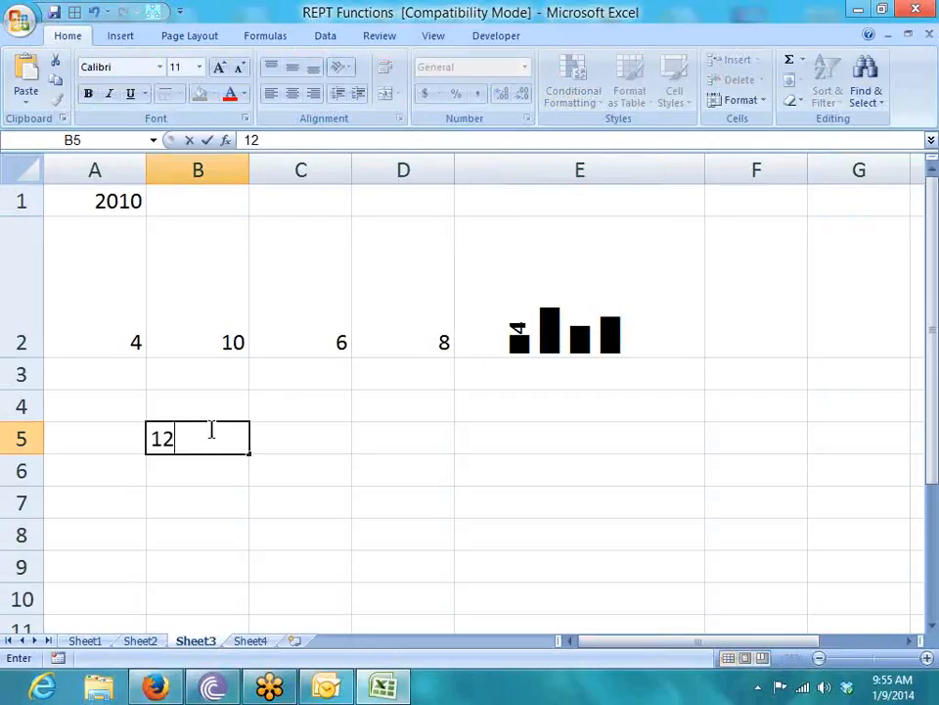
key(Tab)
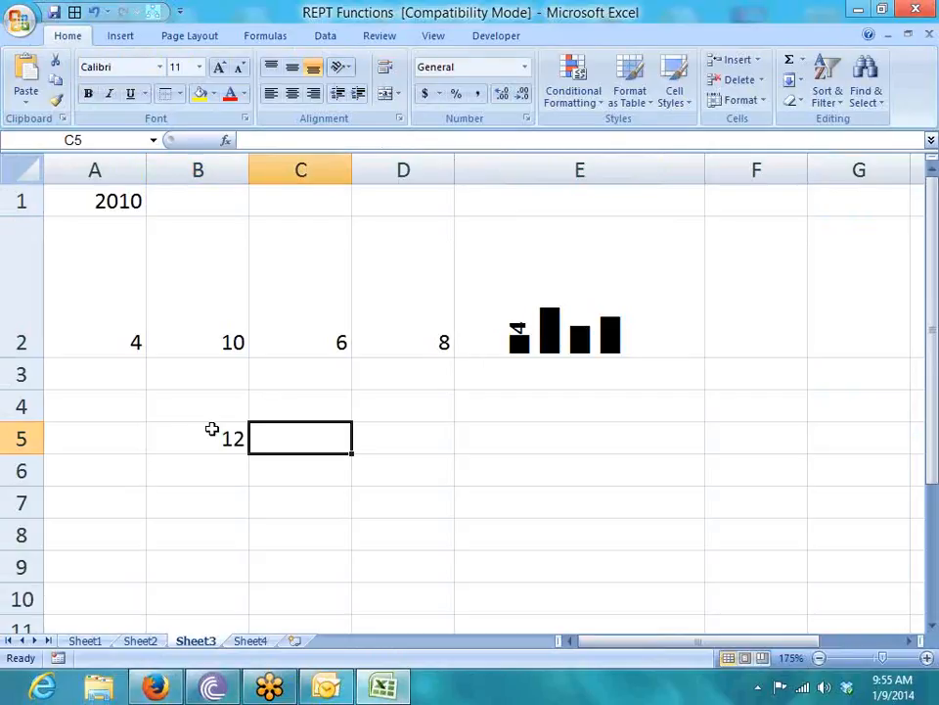
key(Down)
text(A)
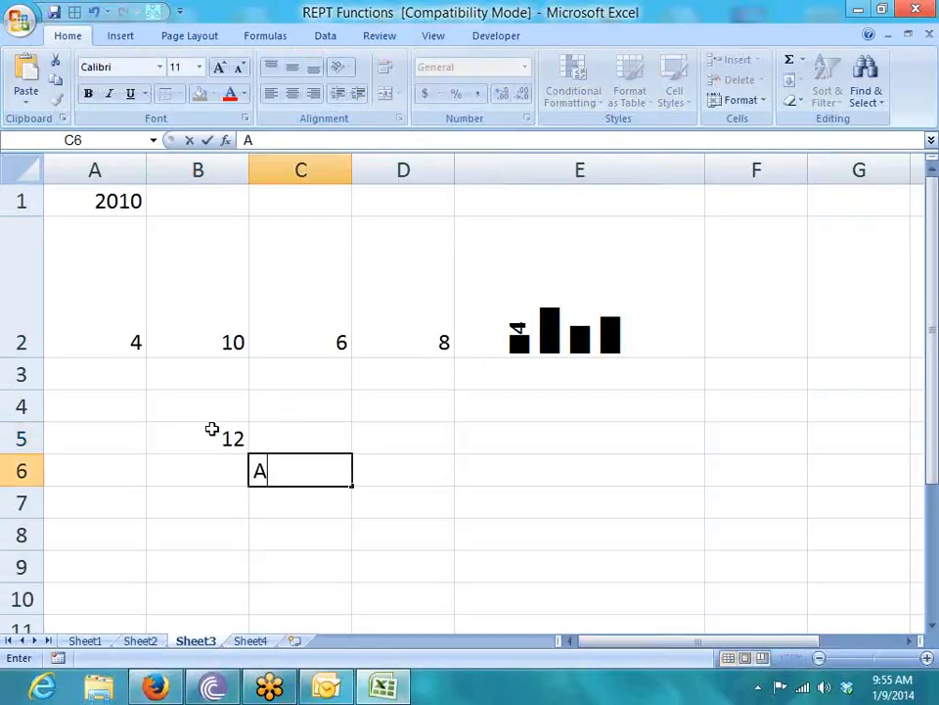
key(Tab)
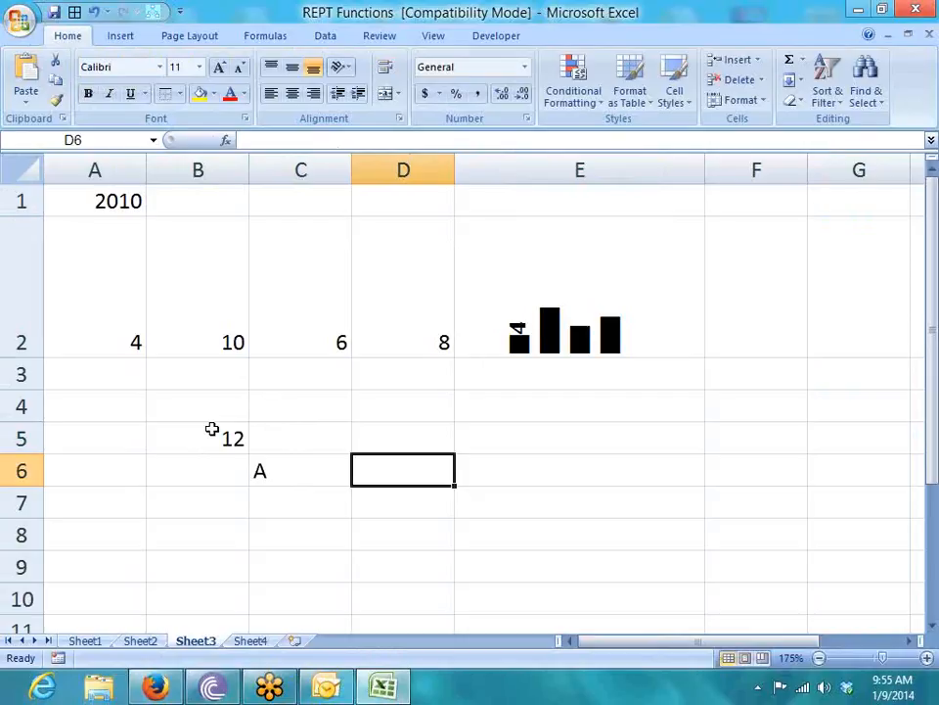
Enter =REPT(C6,B5/5) in cell D6 to repeat the letter by the count divided by five.
text(=re)
key(Down)
key(Down)
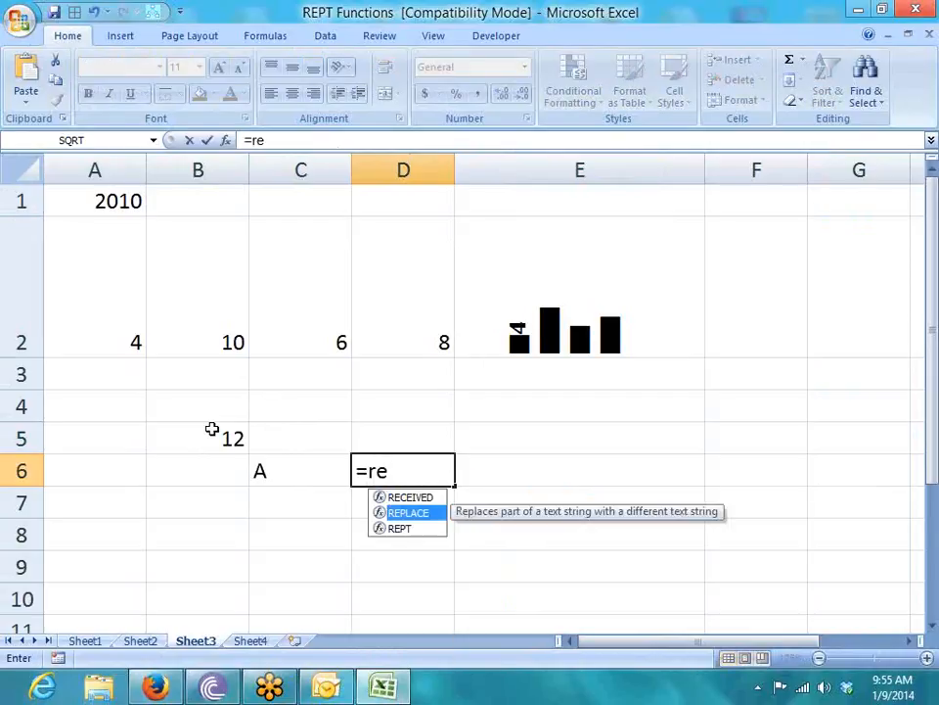
key(Tab)
key(Left)
key(Left)
key(Right)
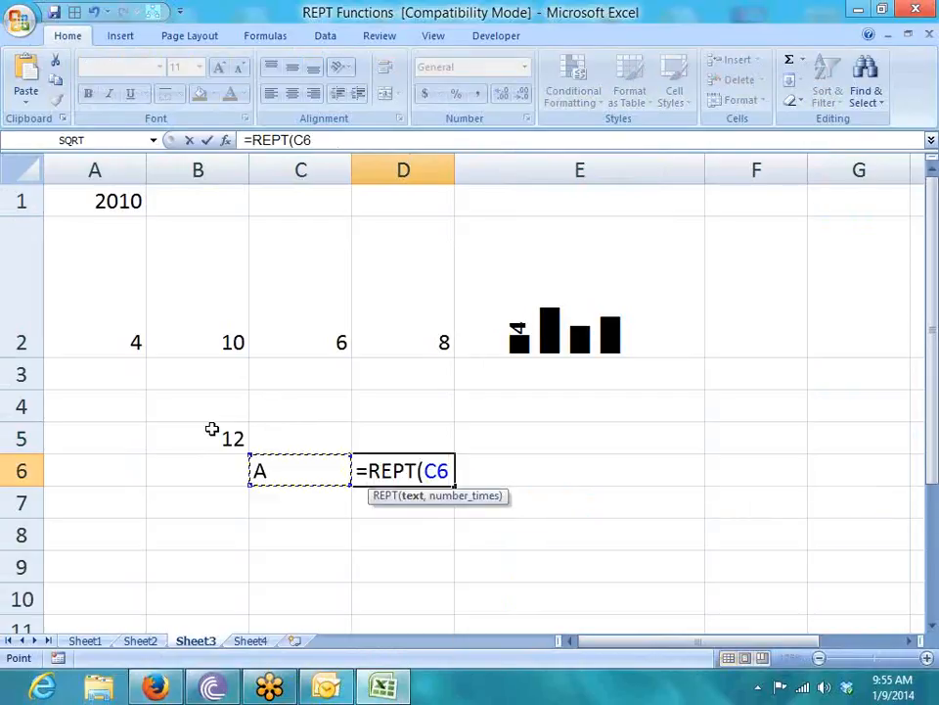
text(,)
key(Left)
key(Up)
key(Up)
key(Down)
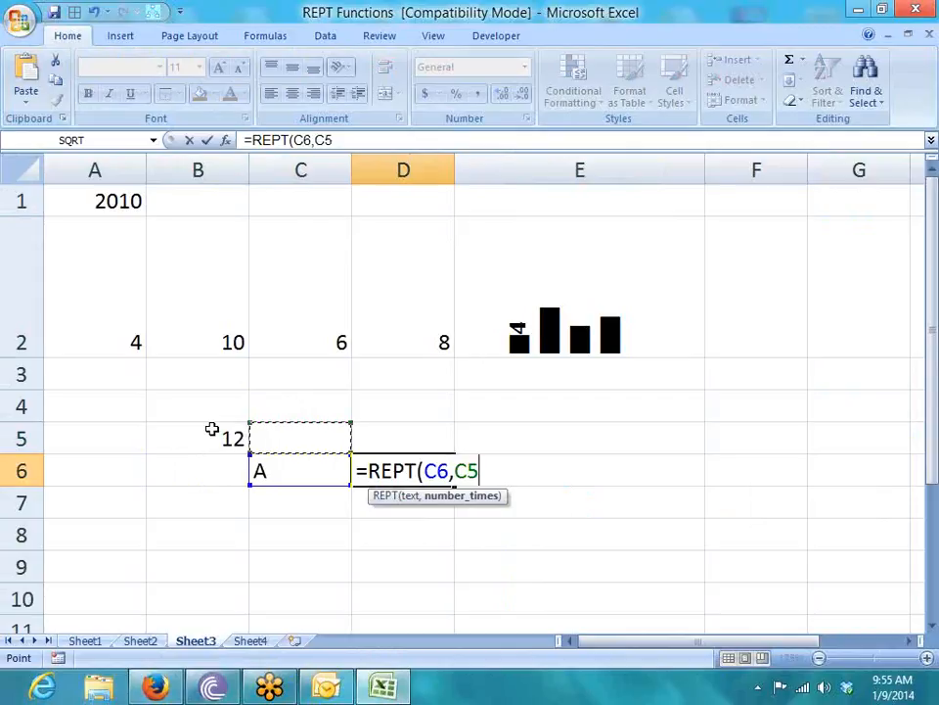
key(Left)
text(/5)
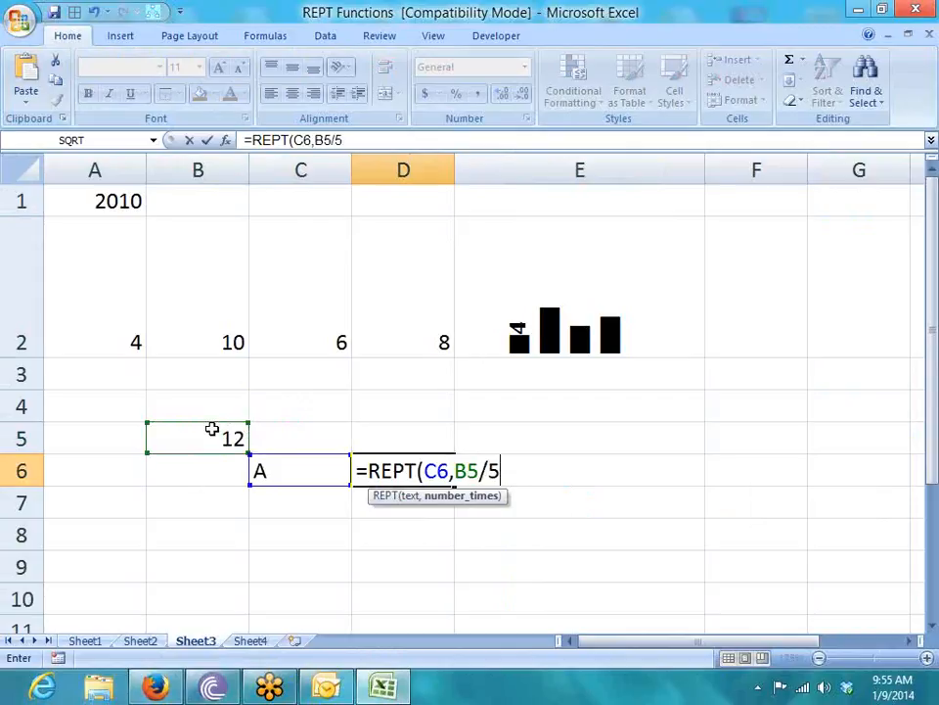
key(Return)
key(Up)
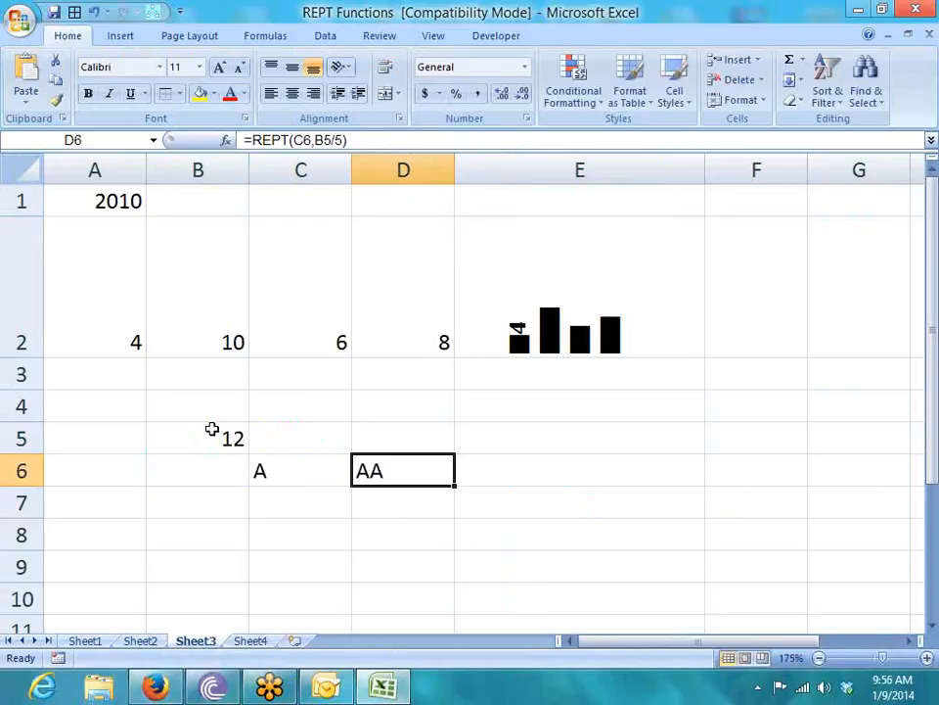
Enter =B5/5 in cell C5 to calculate the repeat count on its own.
key(Left)
key(Left)
key(Up)
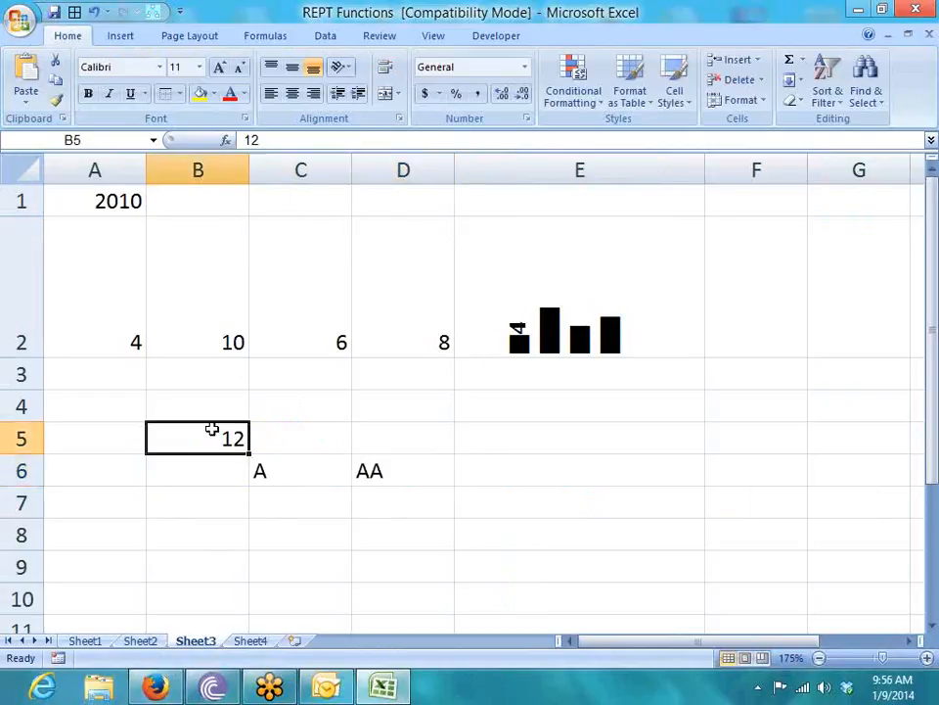
key(Right)
text(=)
key(Left)
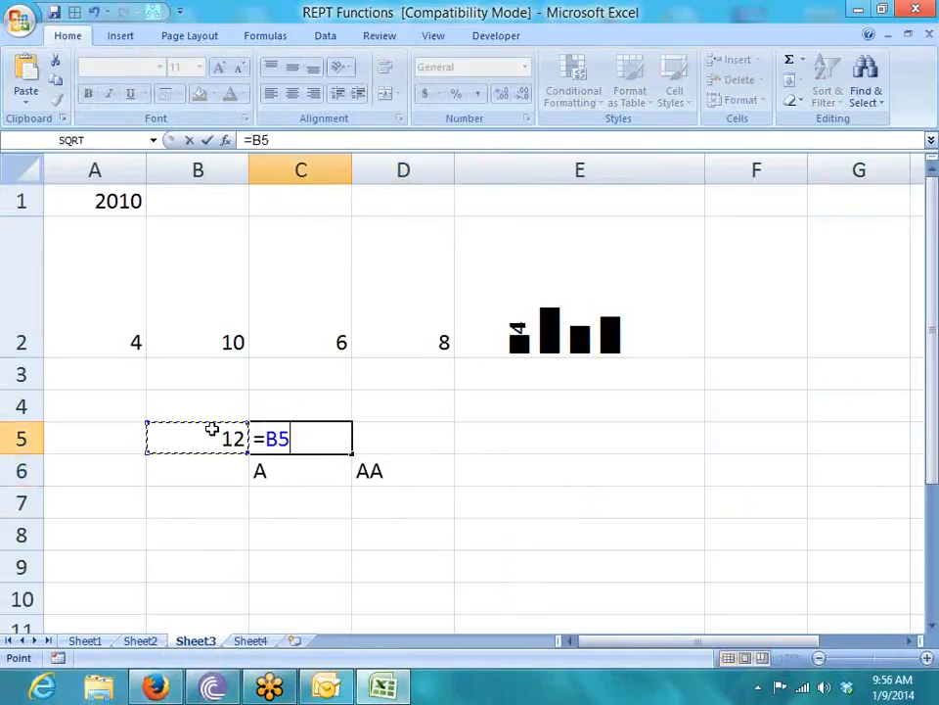
text(/5)
key(Return)
Enter =INT(C5) in cell D5 to take the whole-number part of the repeat count.
key(Up)
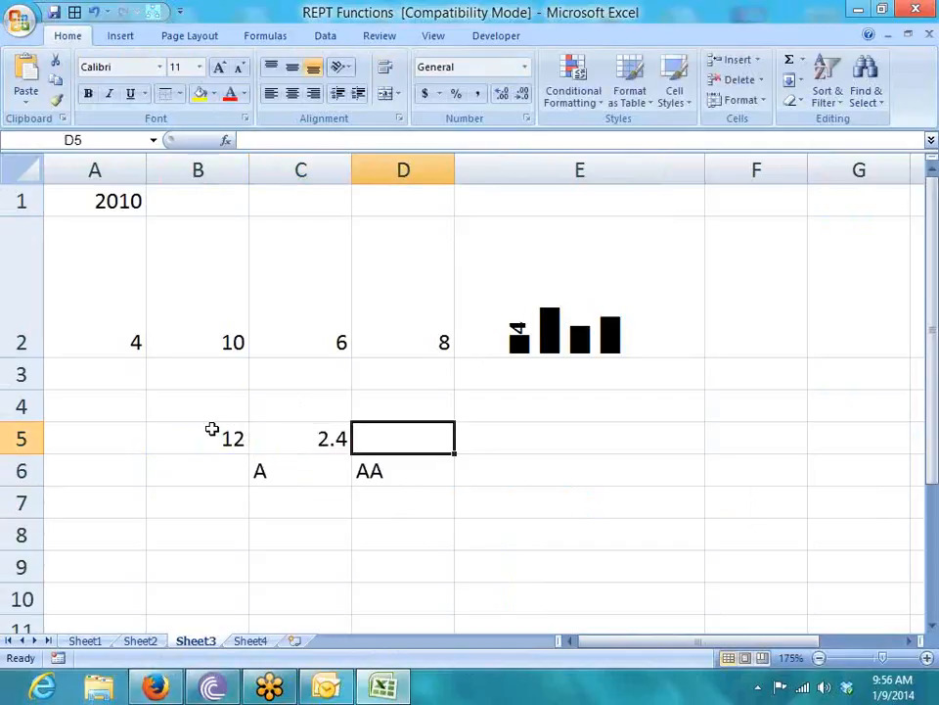
text(=int()
key(Left)
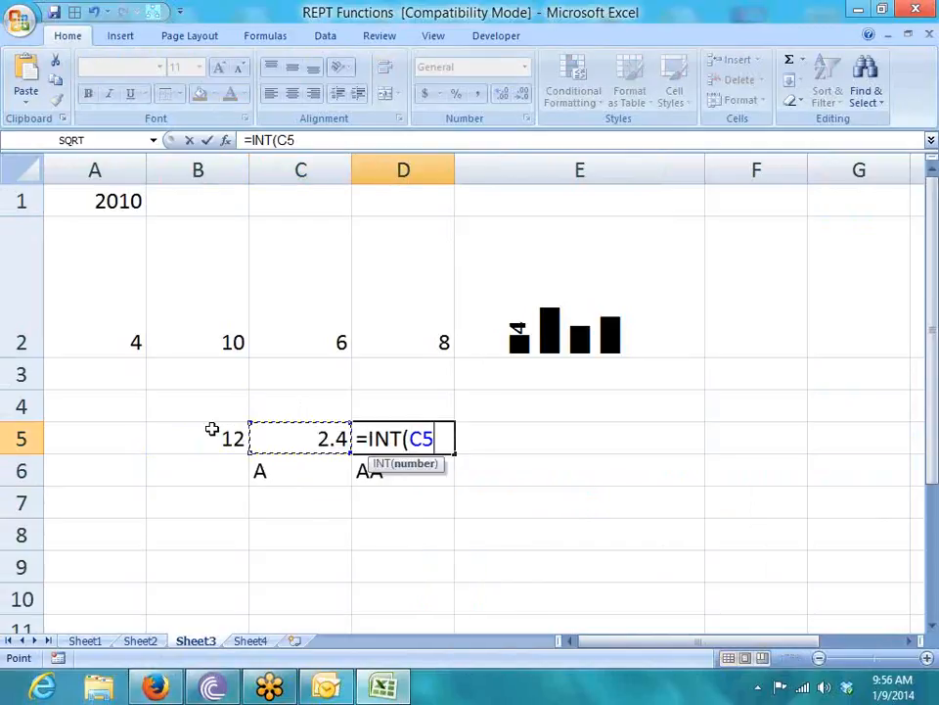
key(Return)
key(Up)
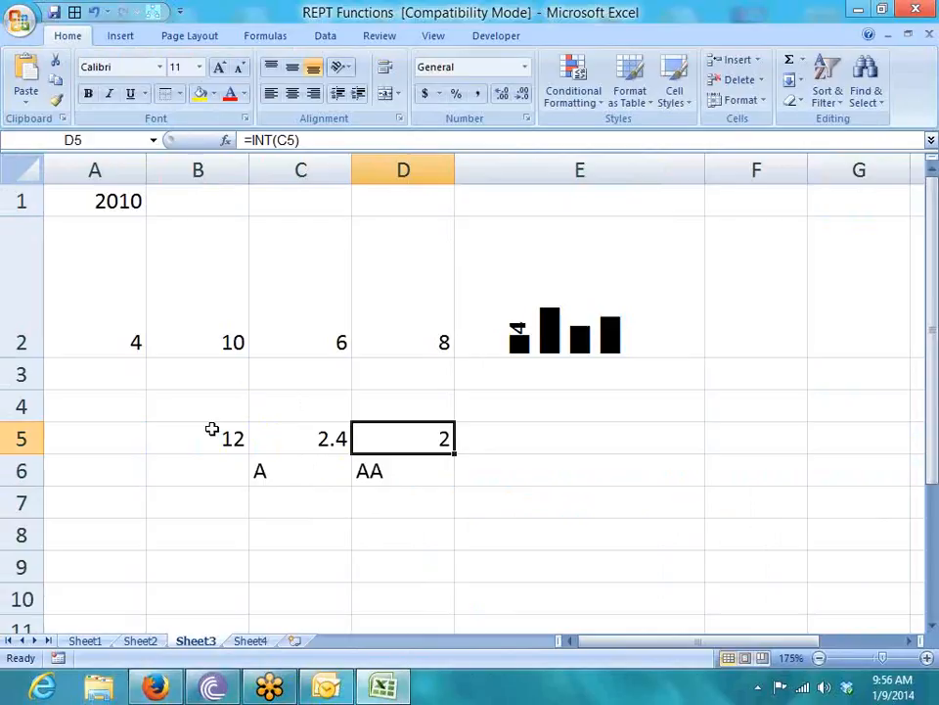
On Sheet1, add a space after tttt in the first REPT of B33's tally formula.
key(ctrl+Page_Up)
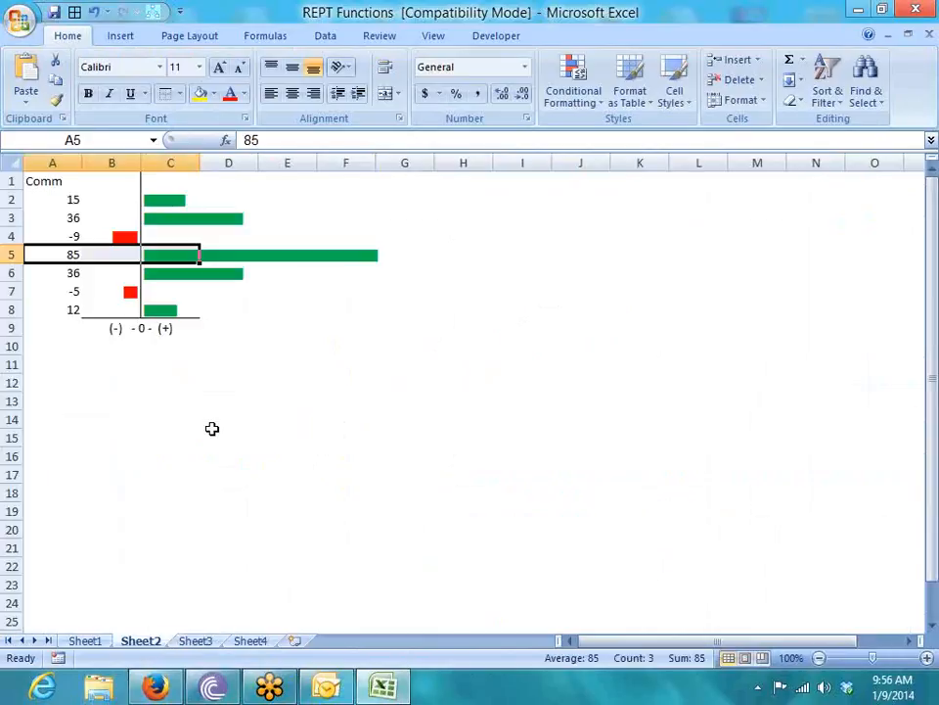
key(ctrl+Page_Up)
key(Down)
key(Up)
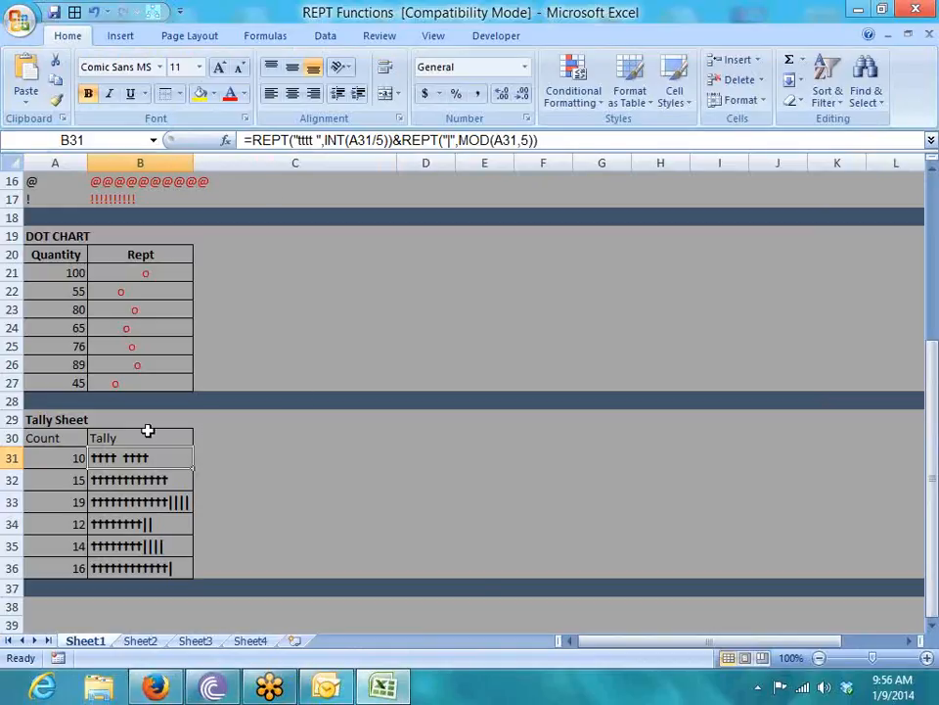
click(126, 502)
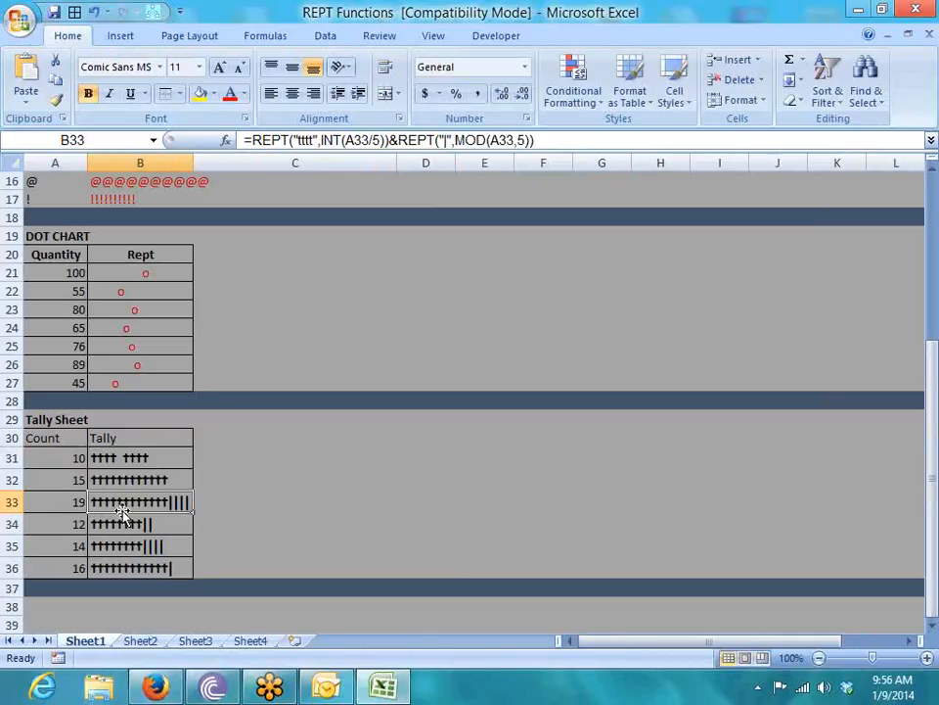
click(310, 140)
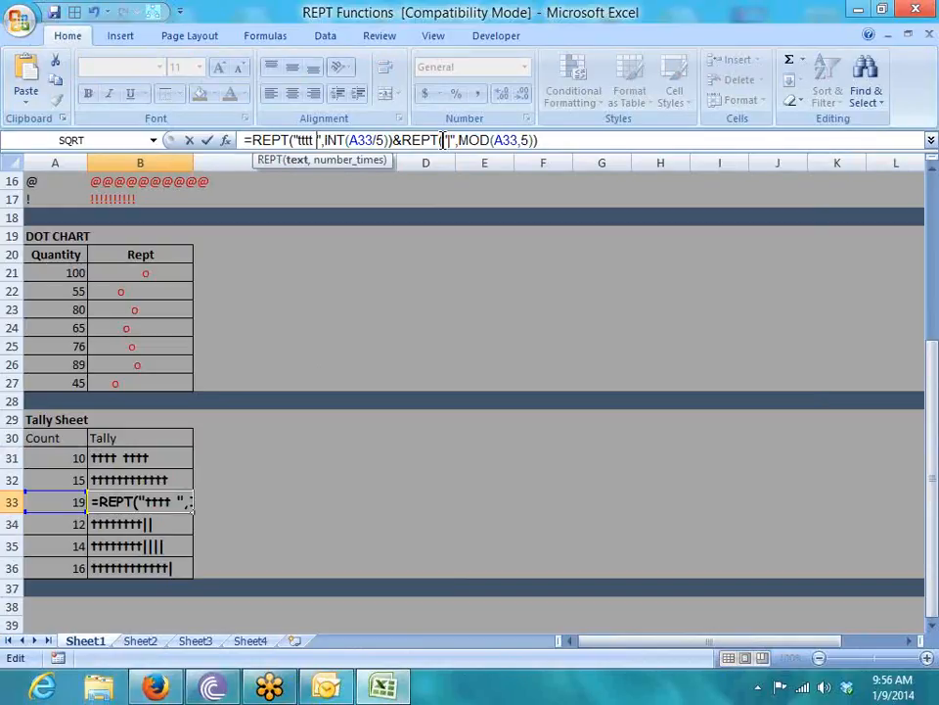
key(Return)
Examine the first REPT of B35's tally formula, with its tttt text and INT(A35/5) repeat count.
key(Down)
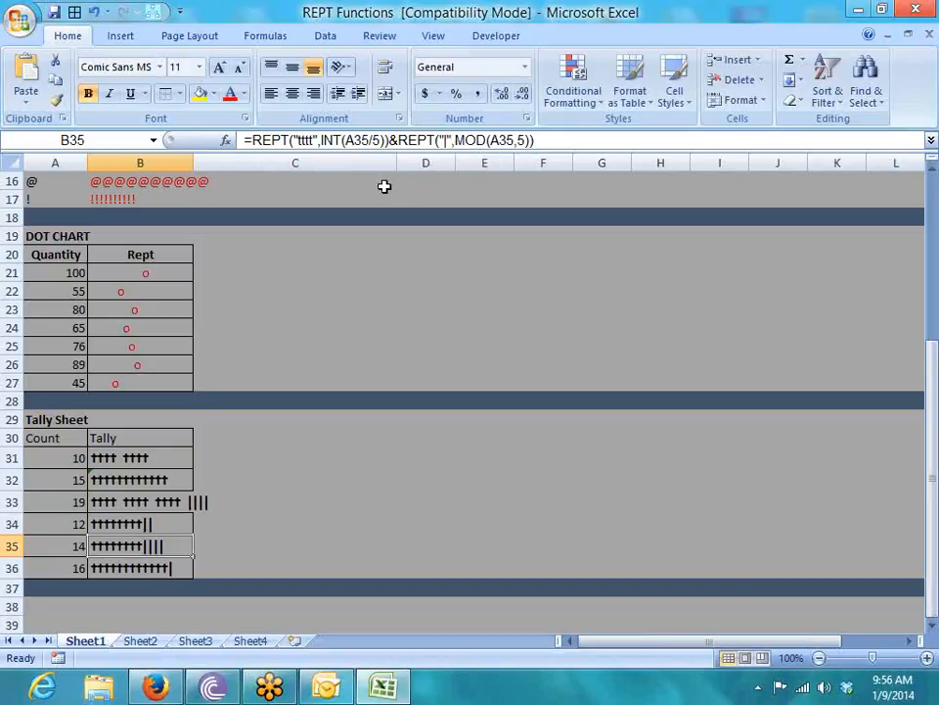
drag(293, 140, 382, 140)
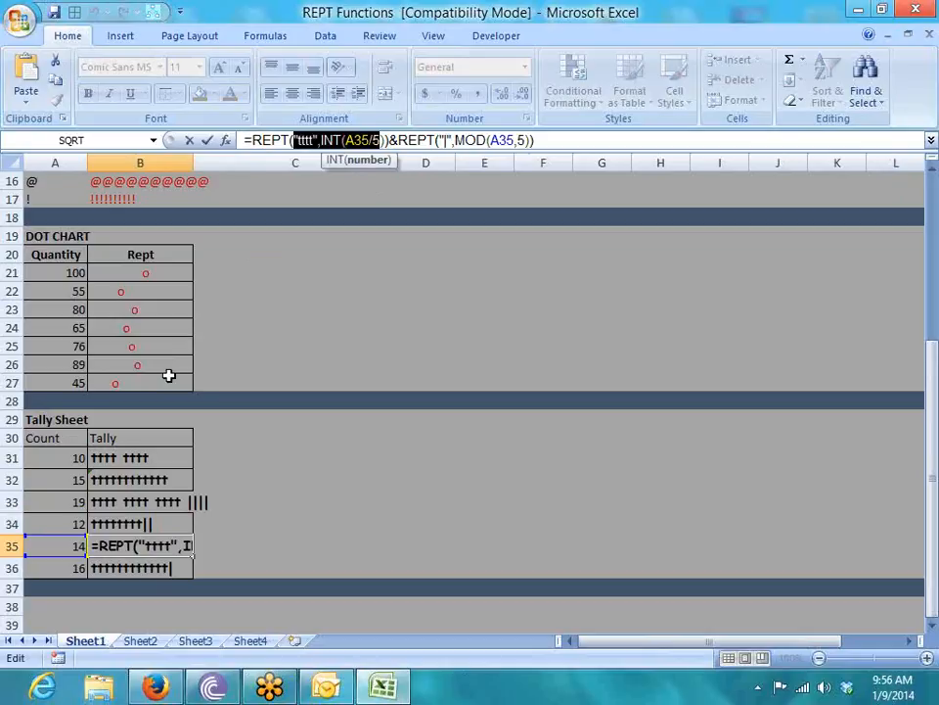
key(shift+Left)
key(shift+Left)
key(shift+Left)
key(shift+Left)
key(shift+Left)
key(shift+Left)
key(shift+Left)
key(shift+Left)
key(shift+Left)
key(shift+Left)
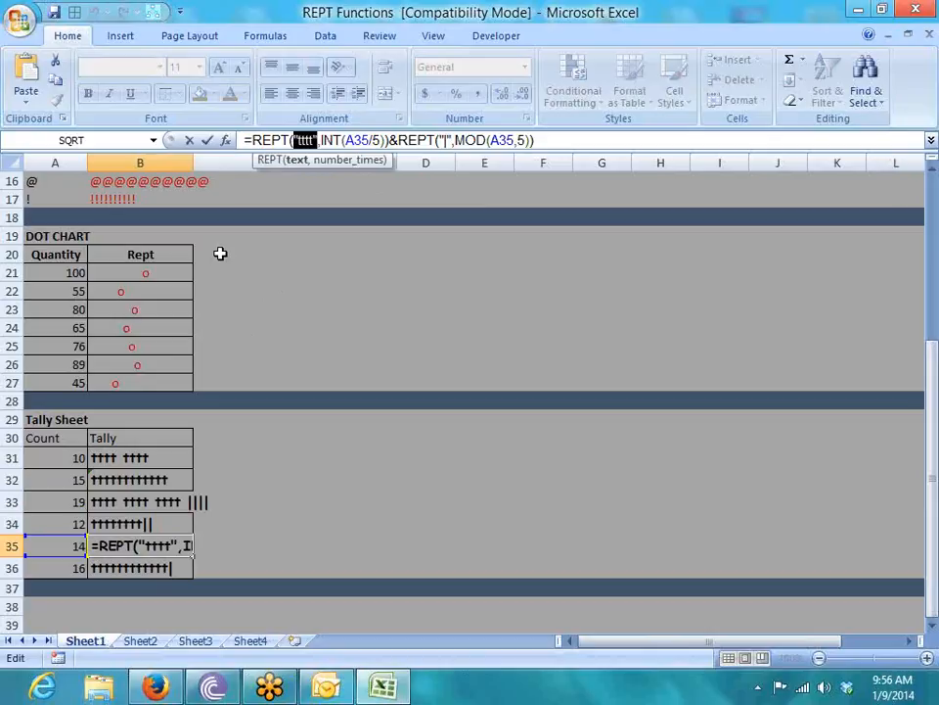
Examine the second REPT of B35's formula, with its | text and MOD(A35,5) remainder, and compare B31's formula.
click(426, 140)
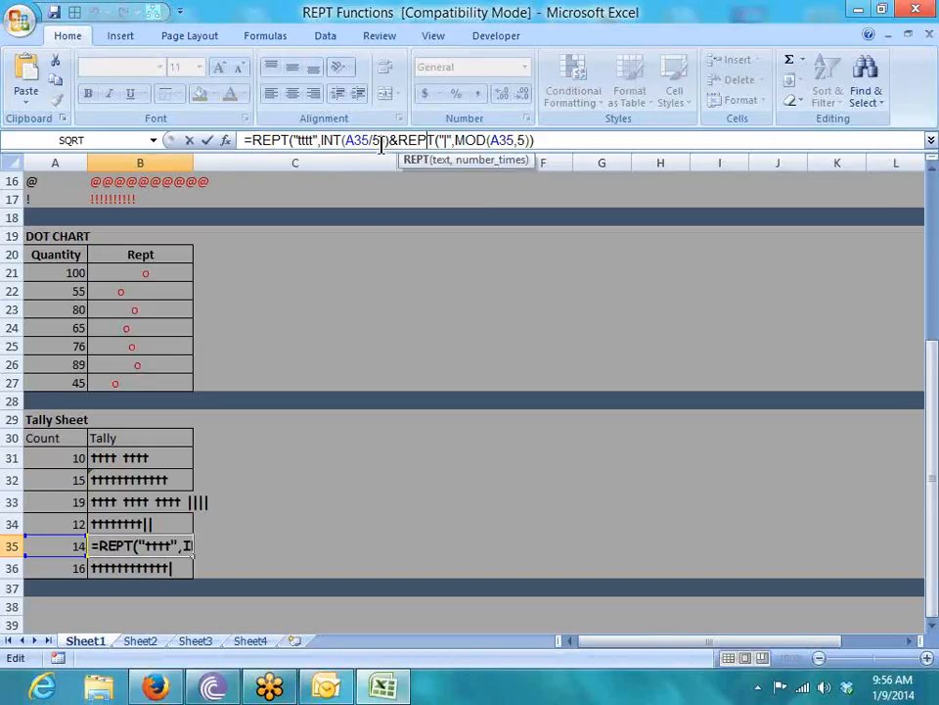
double_click(468, 140)
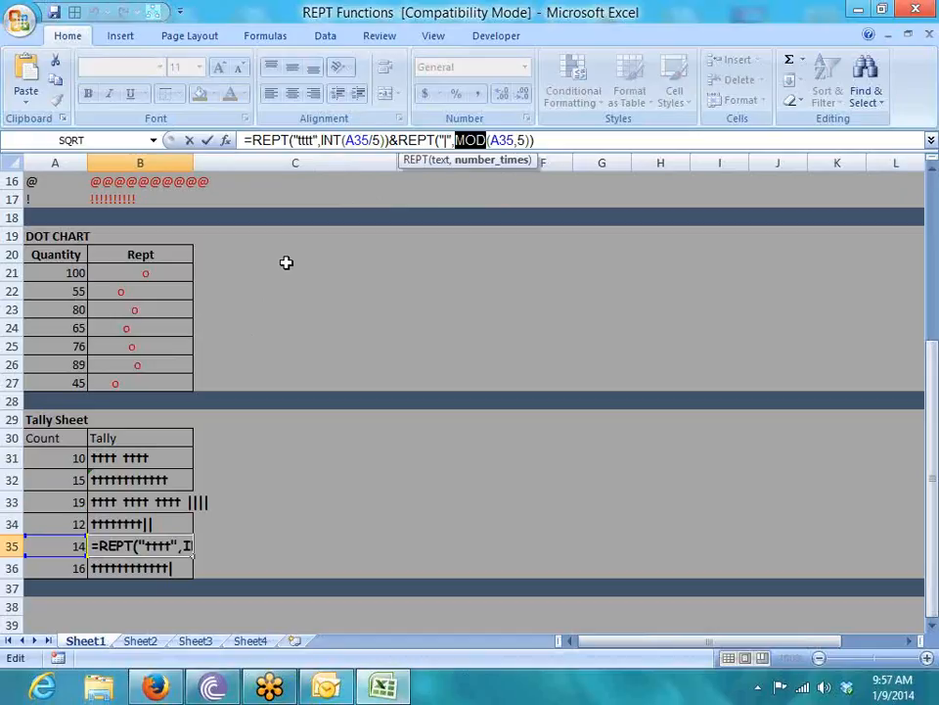
double_click(501, 139)
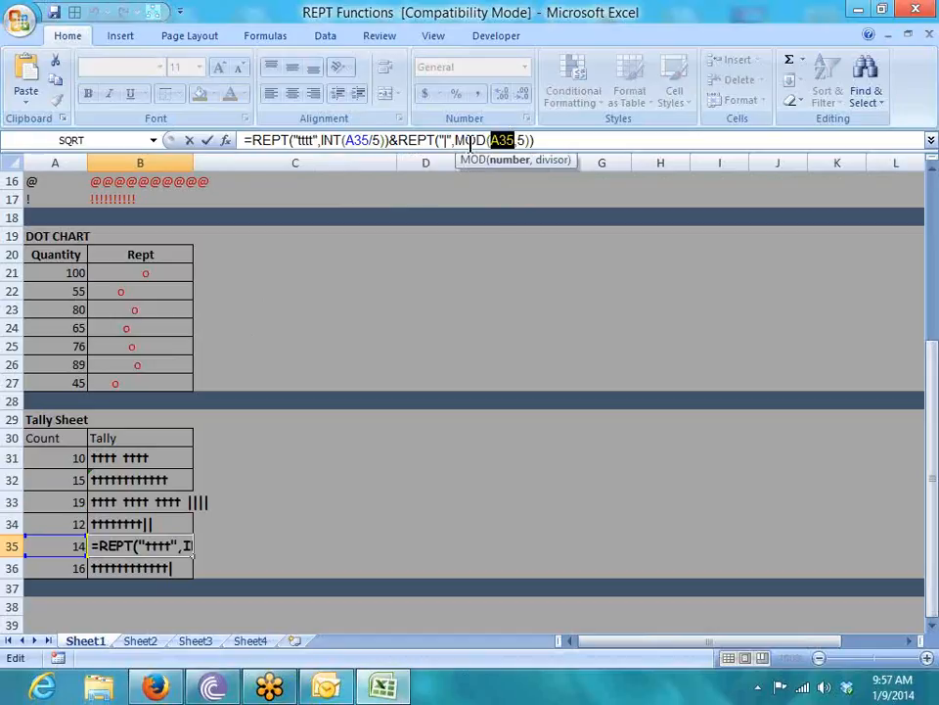
double_click(471, 140)
double_click(425, 140)
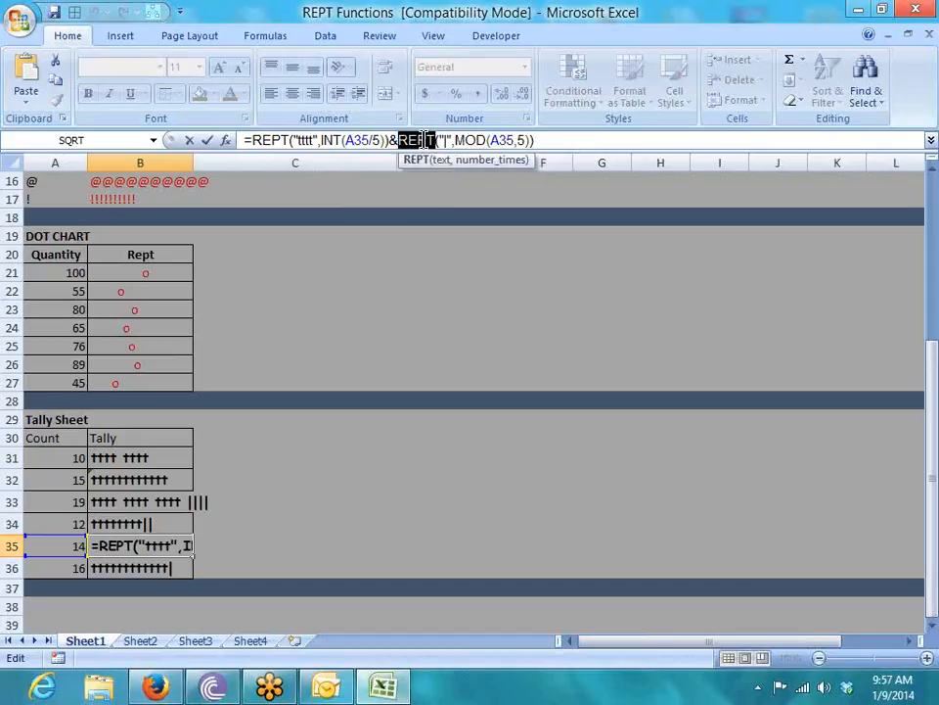
double_click(447, 140)
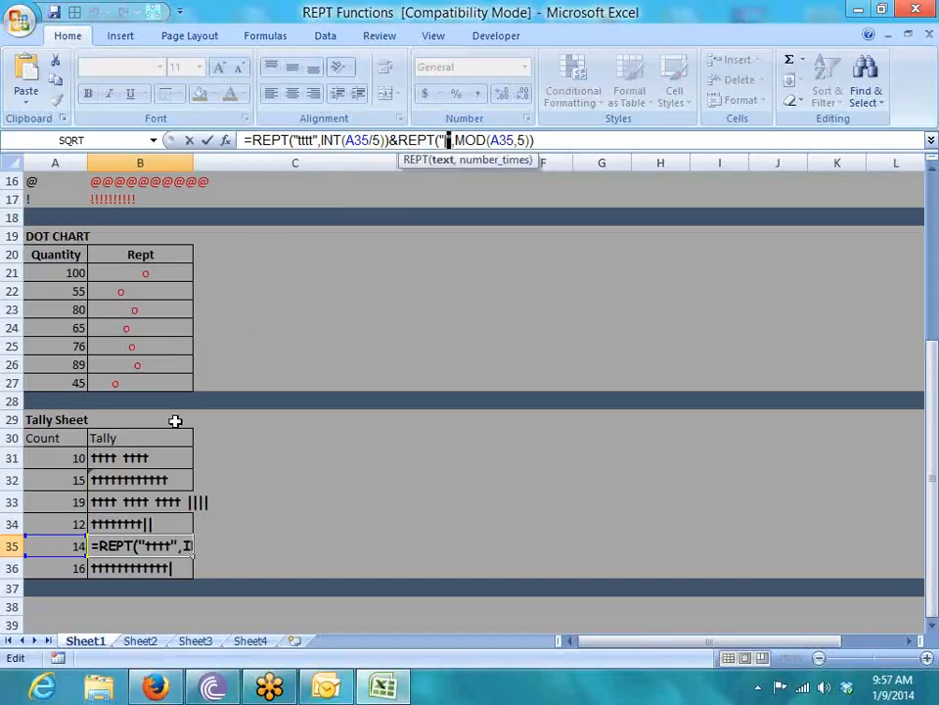
key(ctrl+Return)
click(123, 457)
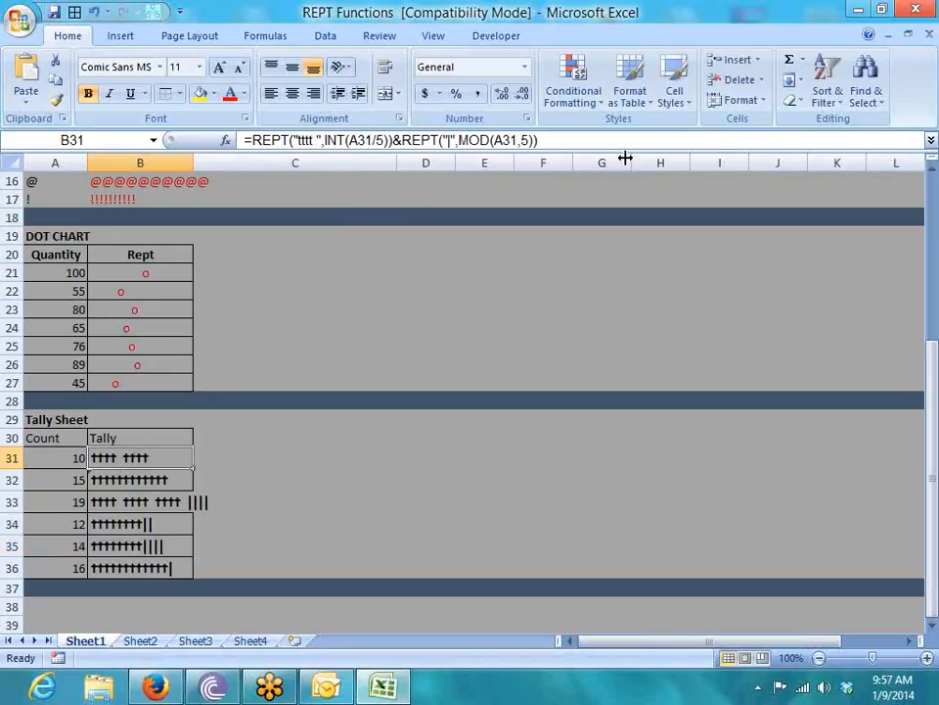
On Sheet3, set the sample count in B5 to 0 and check the REPT formula in D6.
click(198, 643)
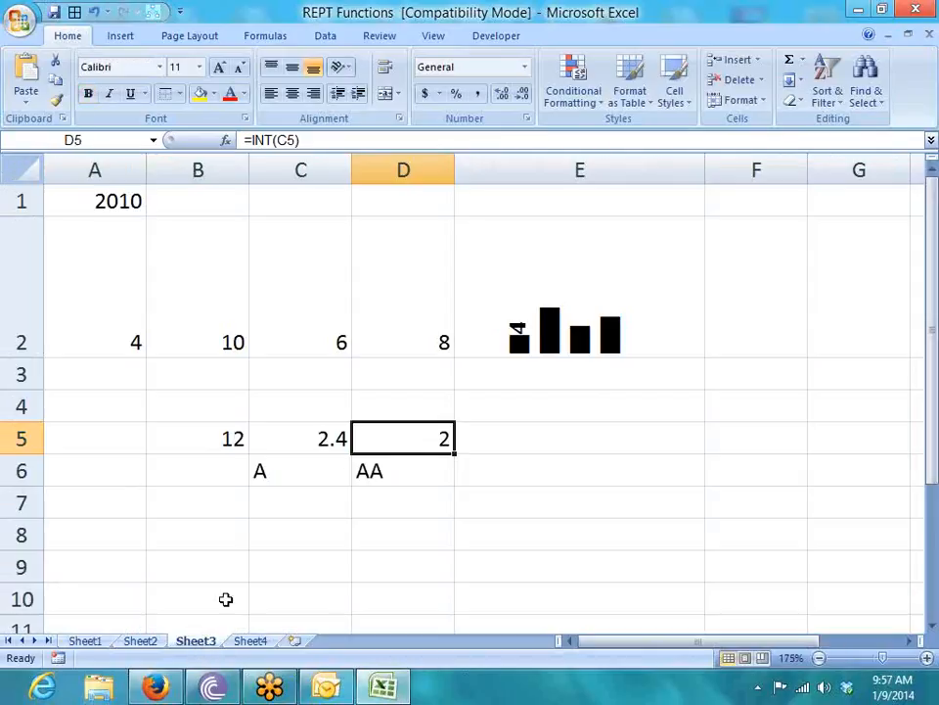
click(369, 460)
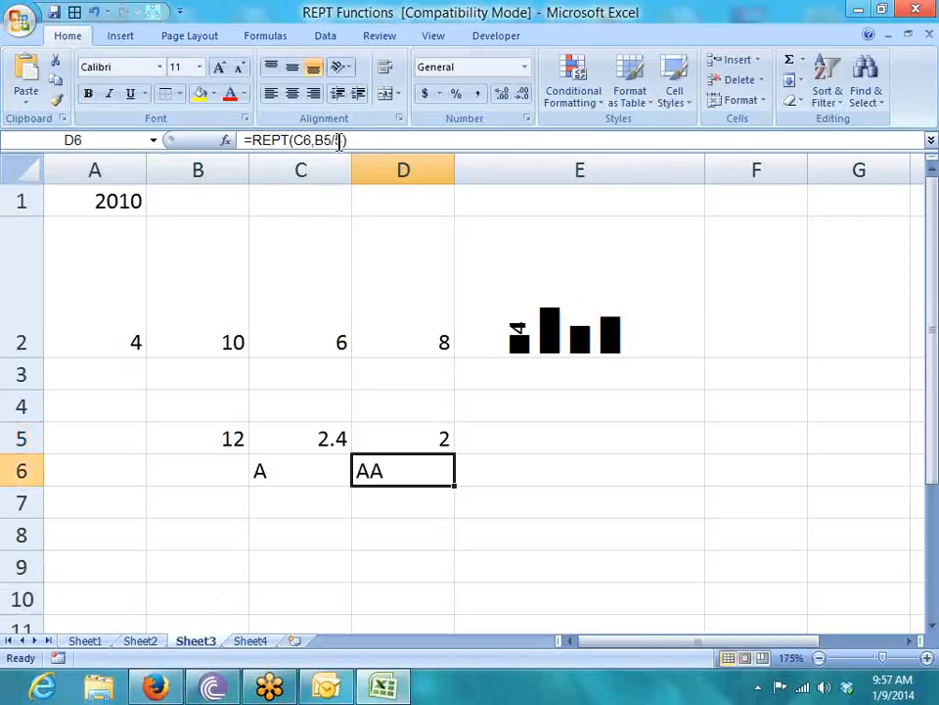
click(231, 438)
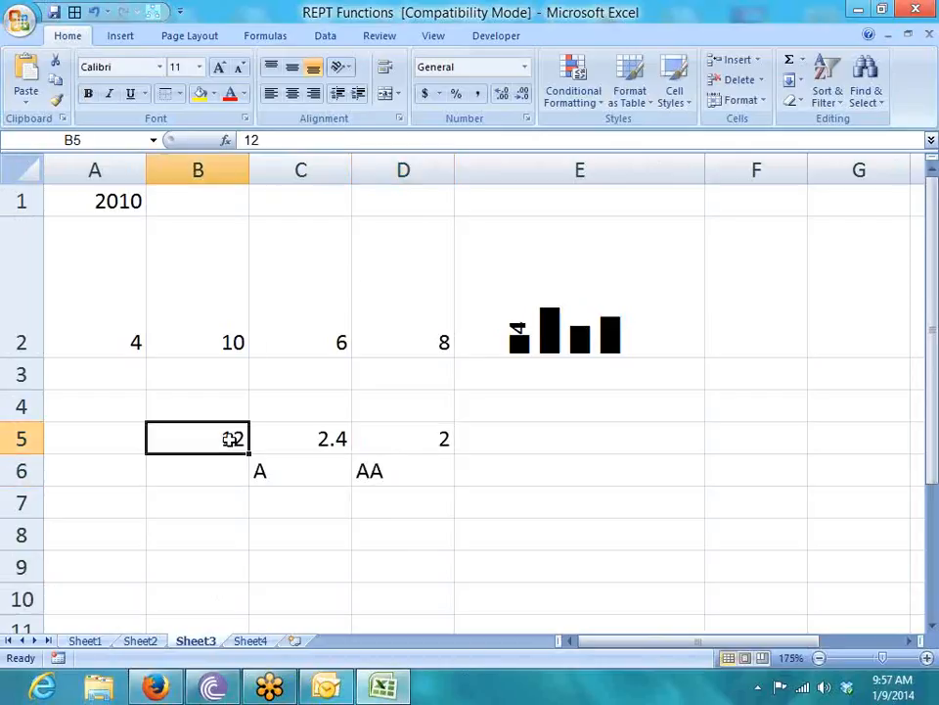
text(0)
key(Return)
click(231, 439)
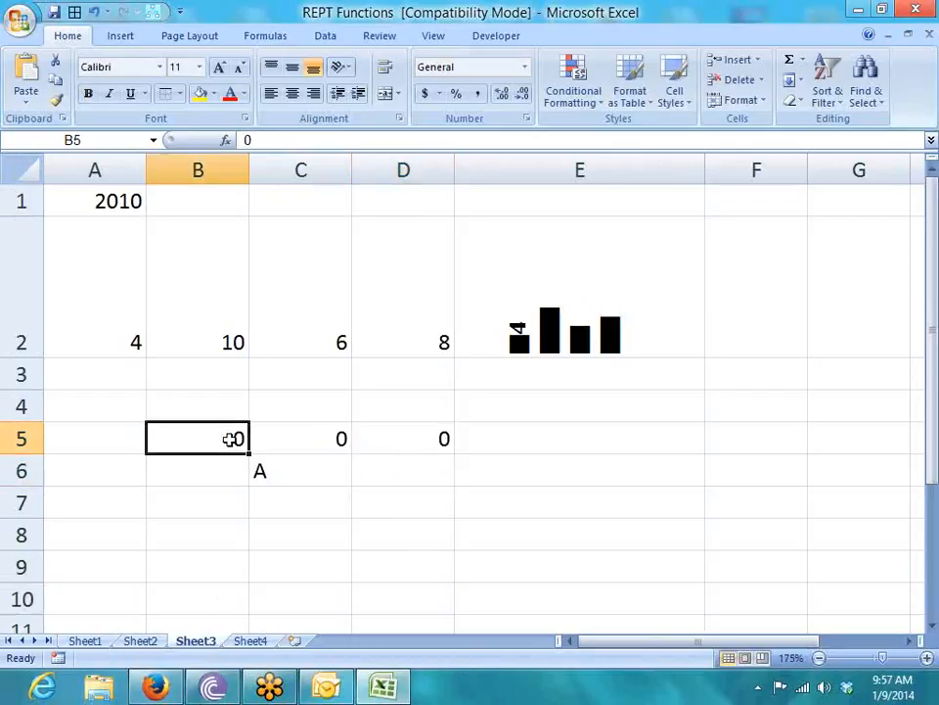
key(Right)
key(Right)
key(Down)
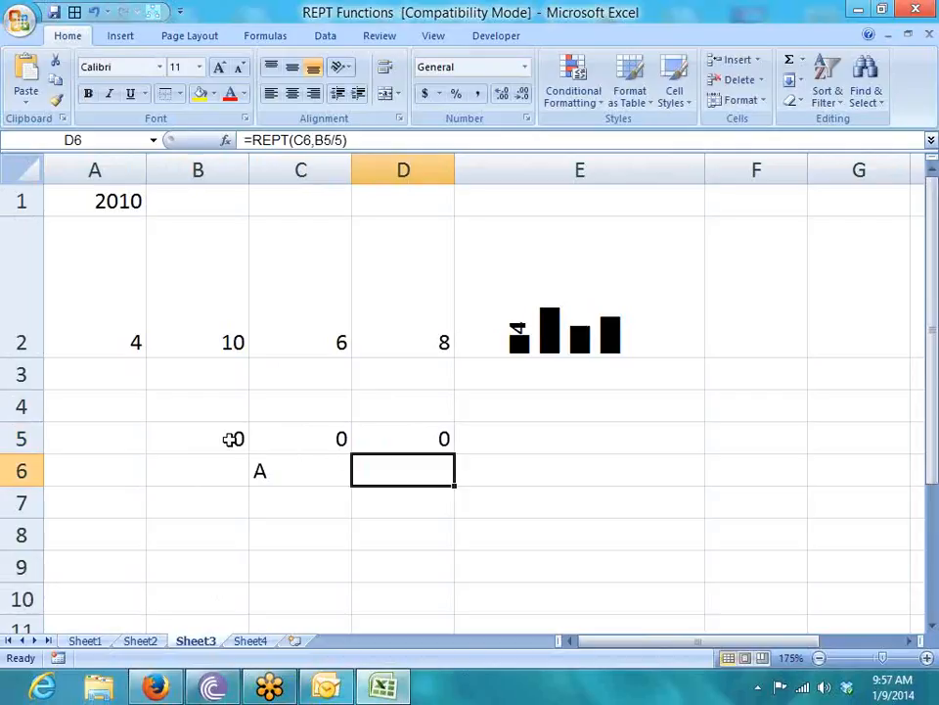
On Sheet1, fill the spaced tally formula from B33 down through B36.
click(139, 642)
click(86, 642)
click(185, 501)
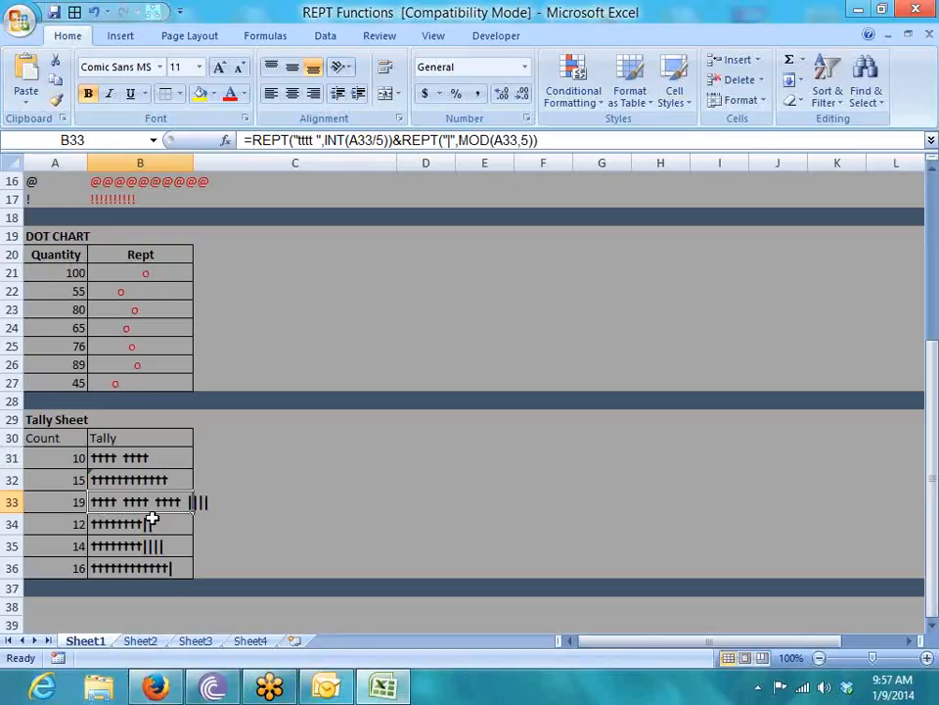
drag(191, 512, 193, 573)
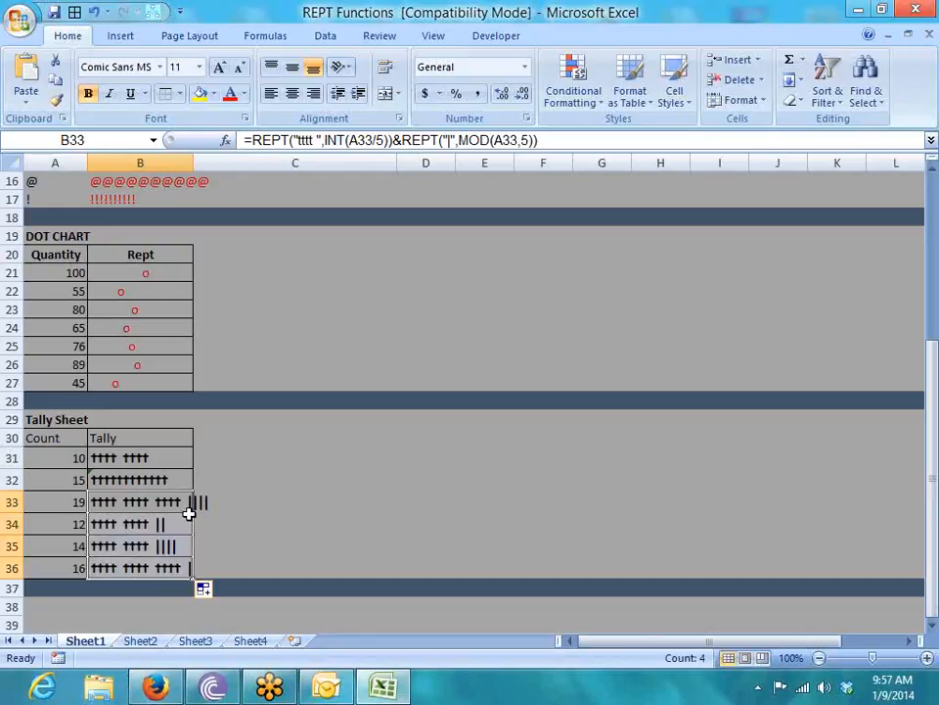
Set the tally count in cell A33 to 4.
click(65, 500)
text(4)
key(Return)
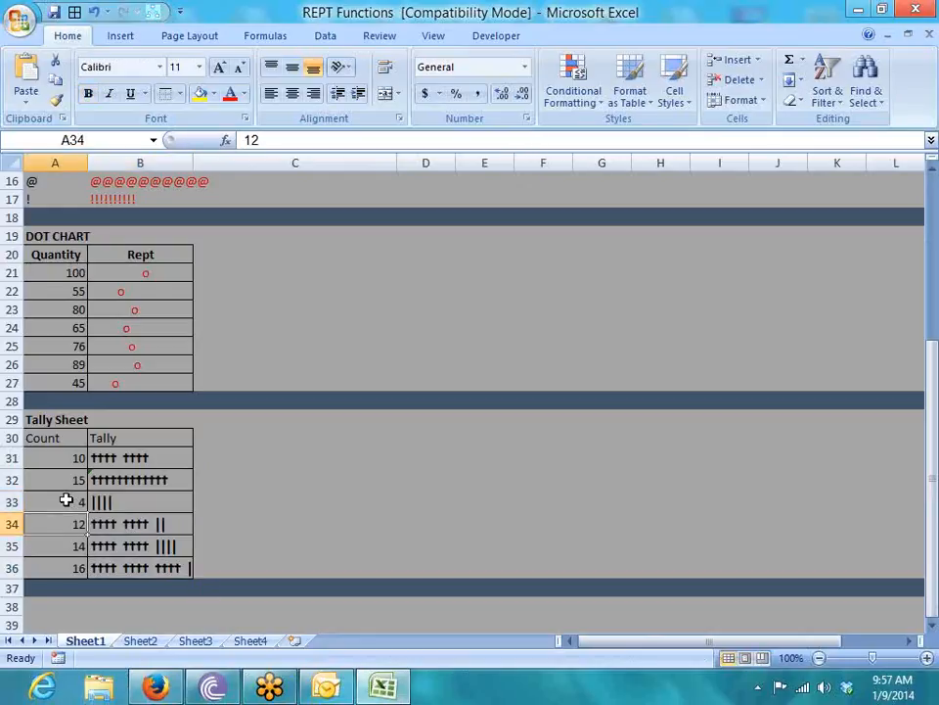
Examine the two halves of B33's formula, REPT with INT(A33/5) and REPT with MOD(A33,5), leaving it unedited.
key(Up)
key(Right)
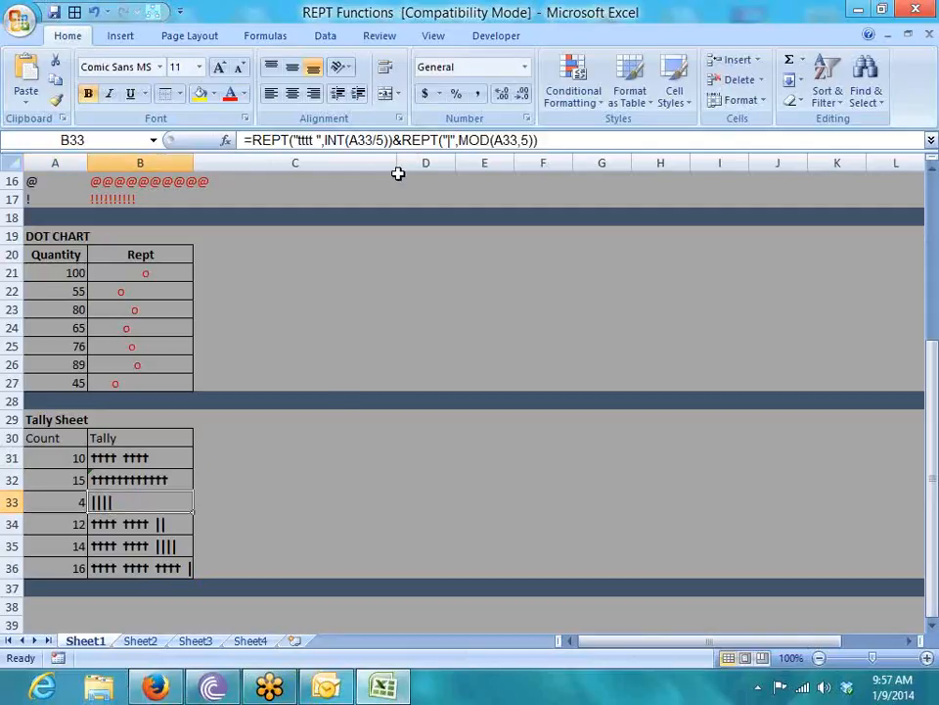
drag(393, 140, 248, 140)
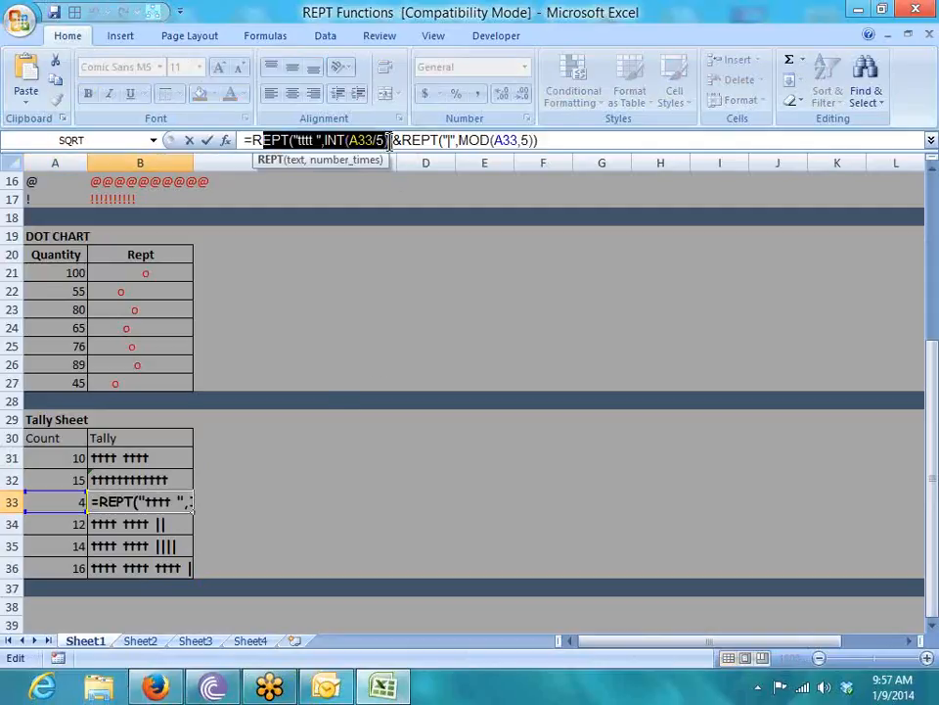
drag(402, 140, 550, 140)
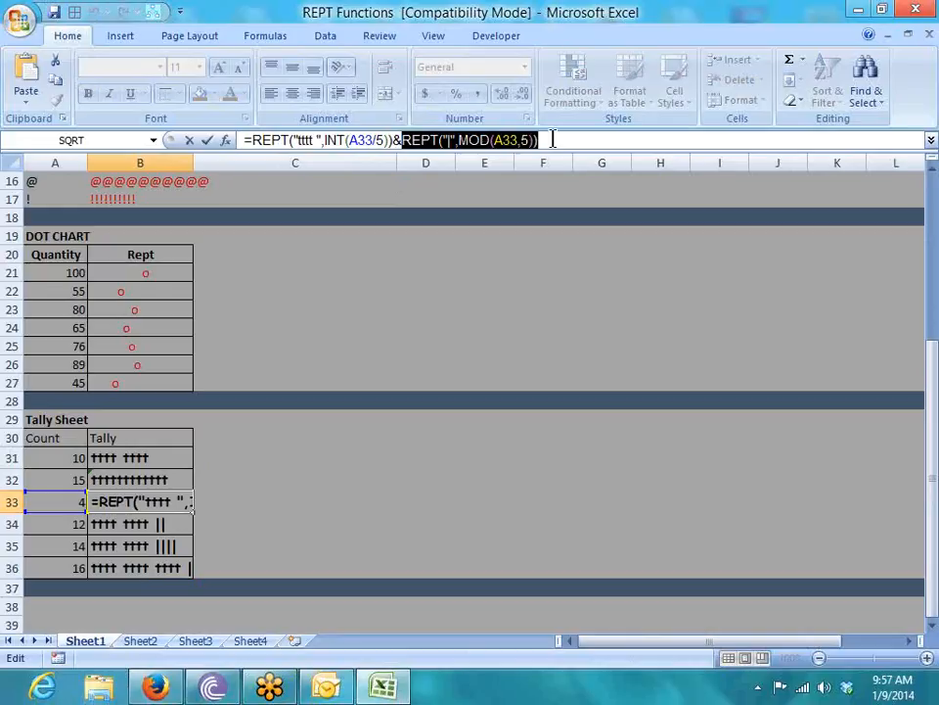
key(Escape)
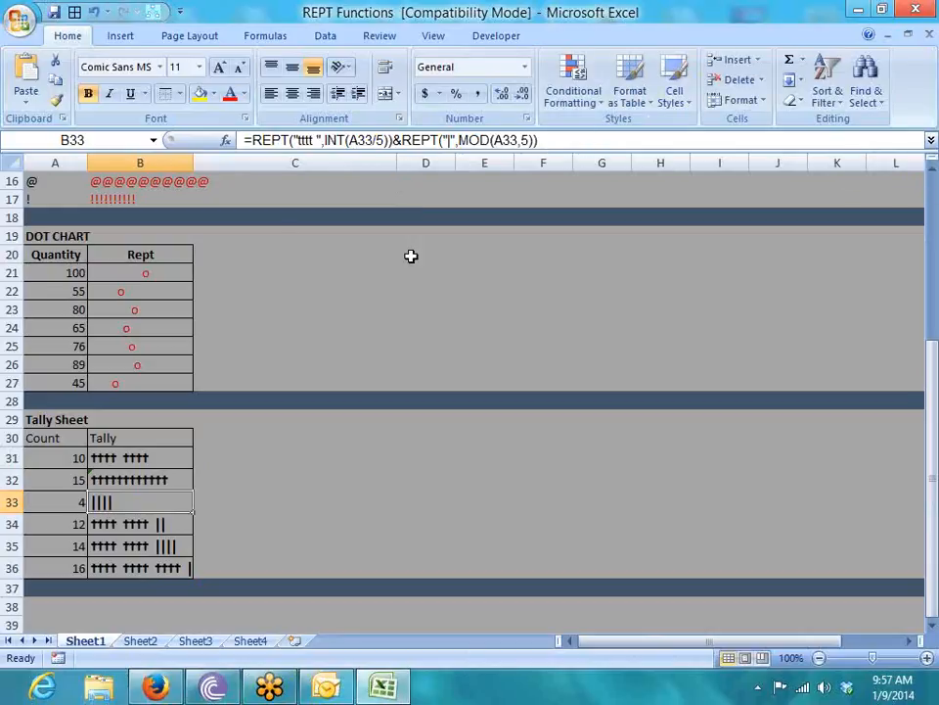
click(925, 150)
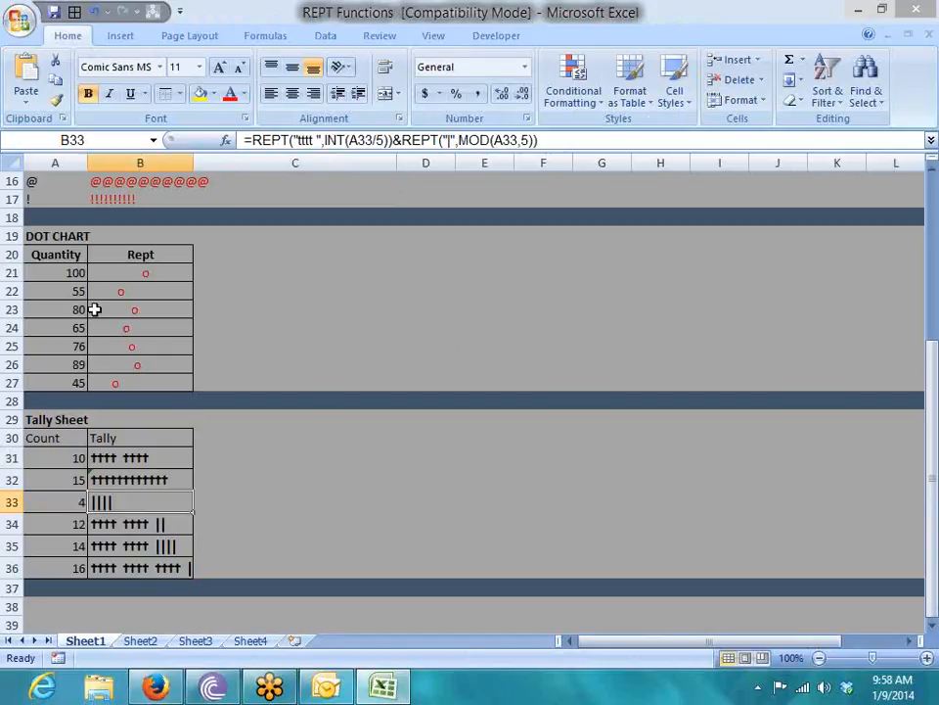
click(198, 642)
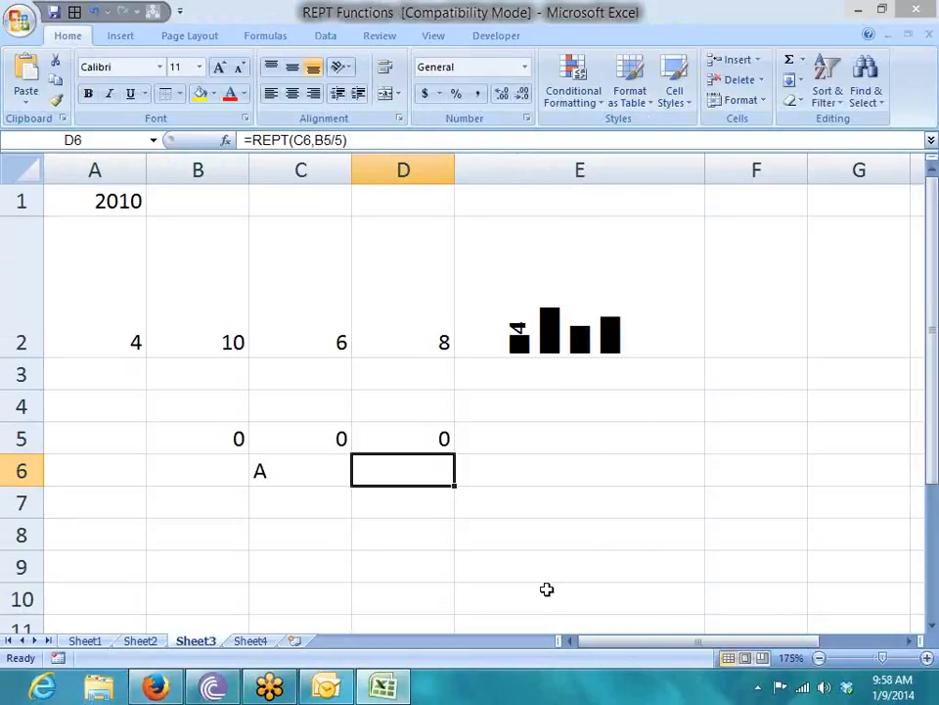
click(94, 642)
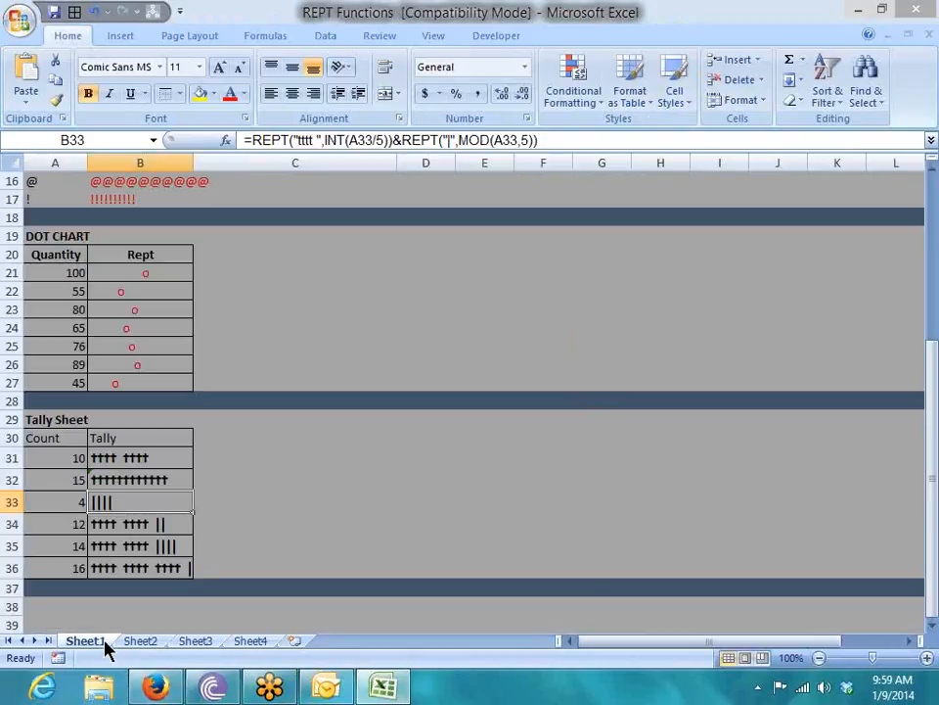
click(314, 479)
scroll(275, 505, down, 3)
click(106, 338)
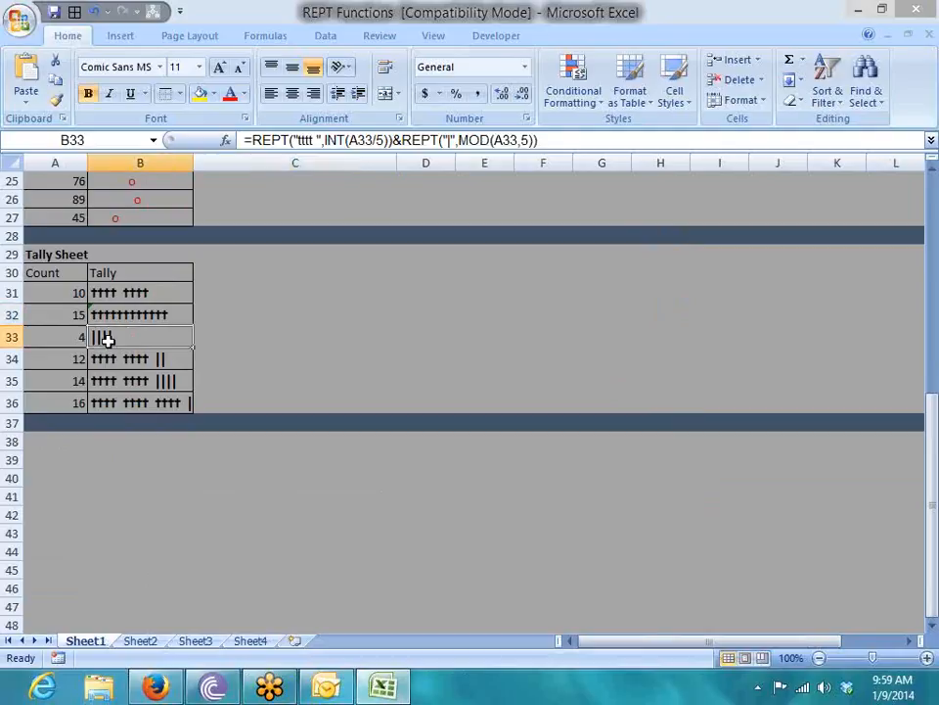